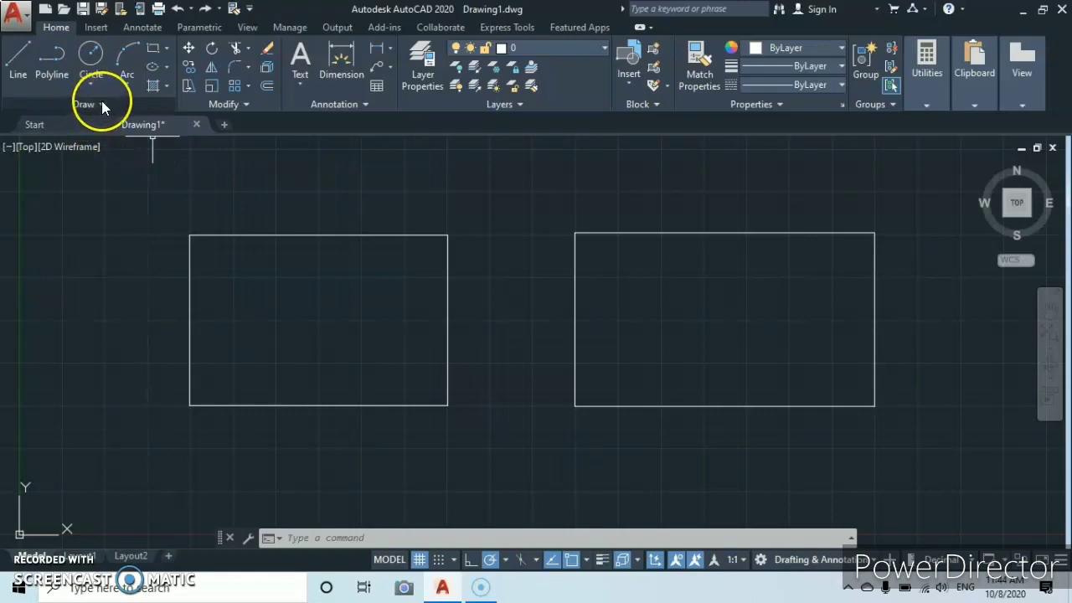
Open the Hatch dropdown in the Draw panel to show the hatch, gradient and boundary choices
click(166, 84)
Hatch the left and right rectangles with the diagonal ANSI32 pattern
click(161, 112)
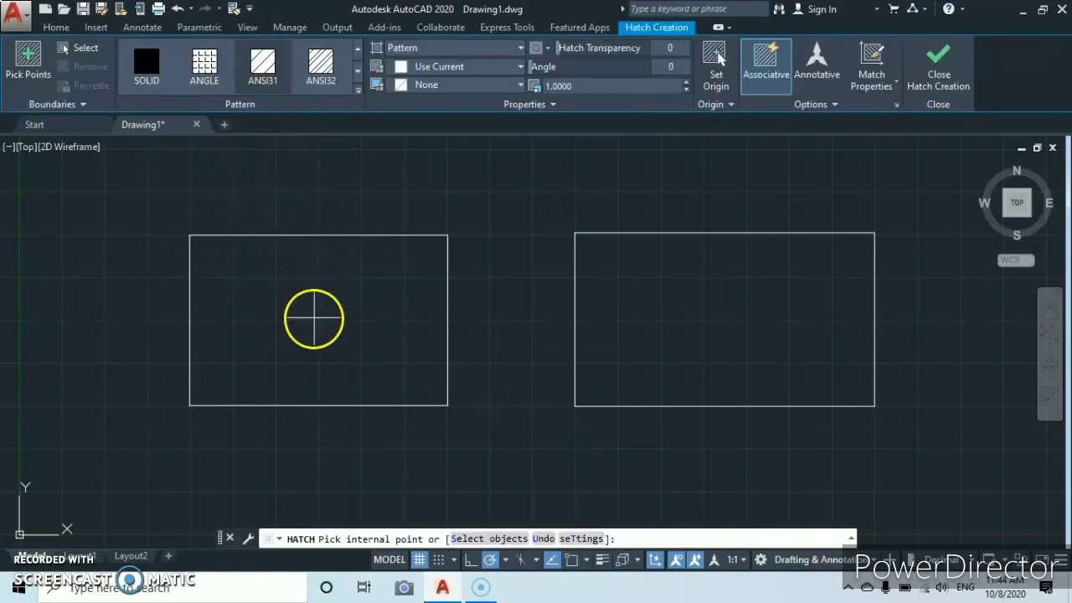
click(320, 324)
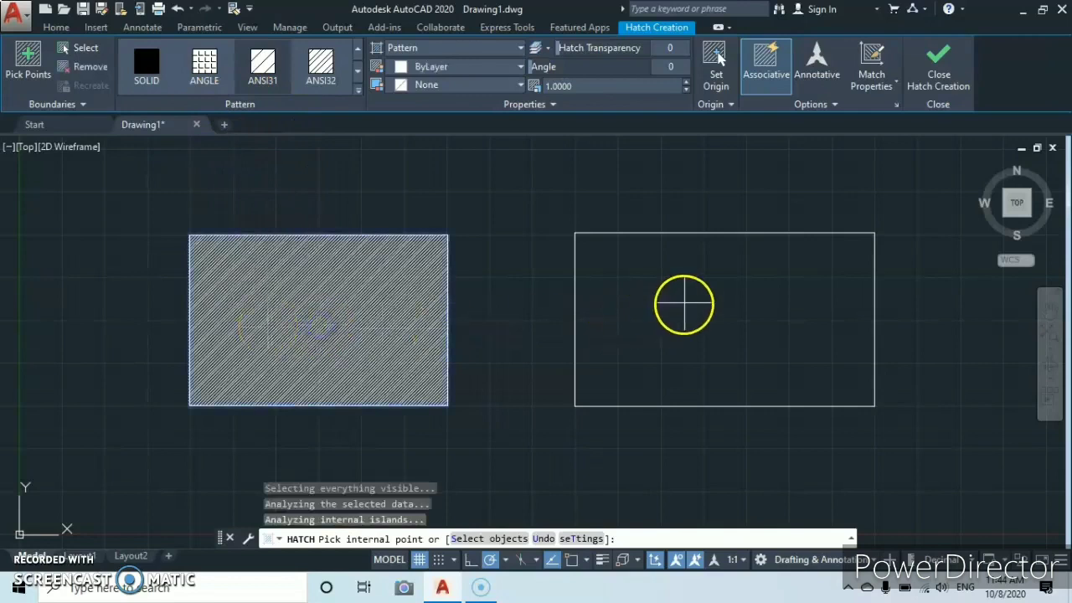
click(684, 304)
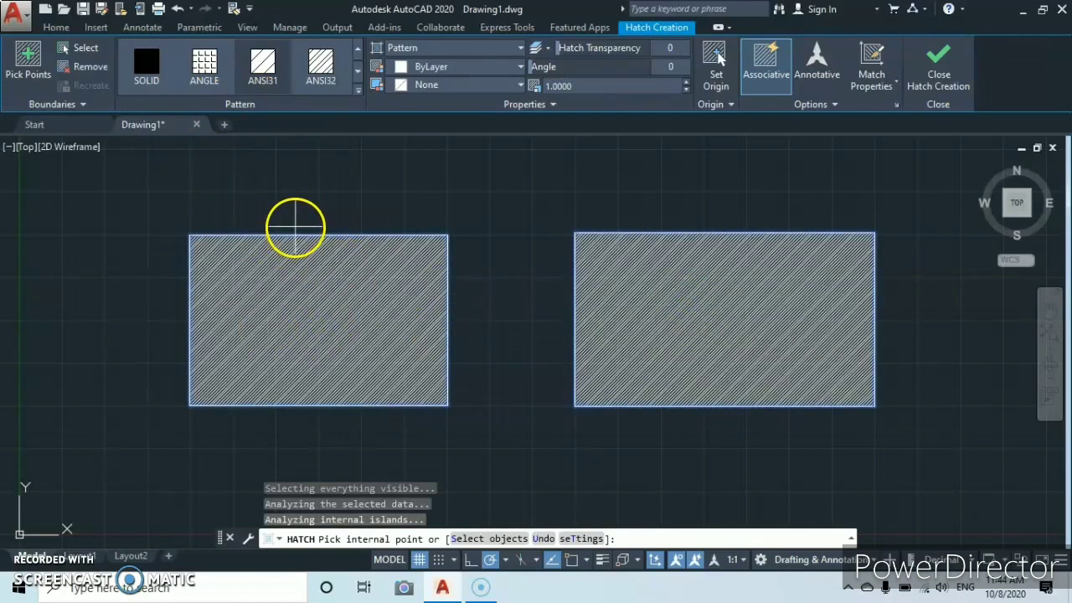
click(356, 95)
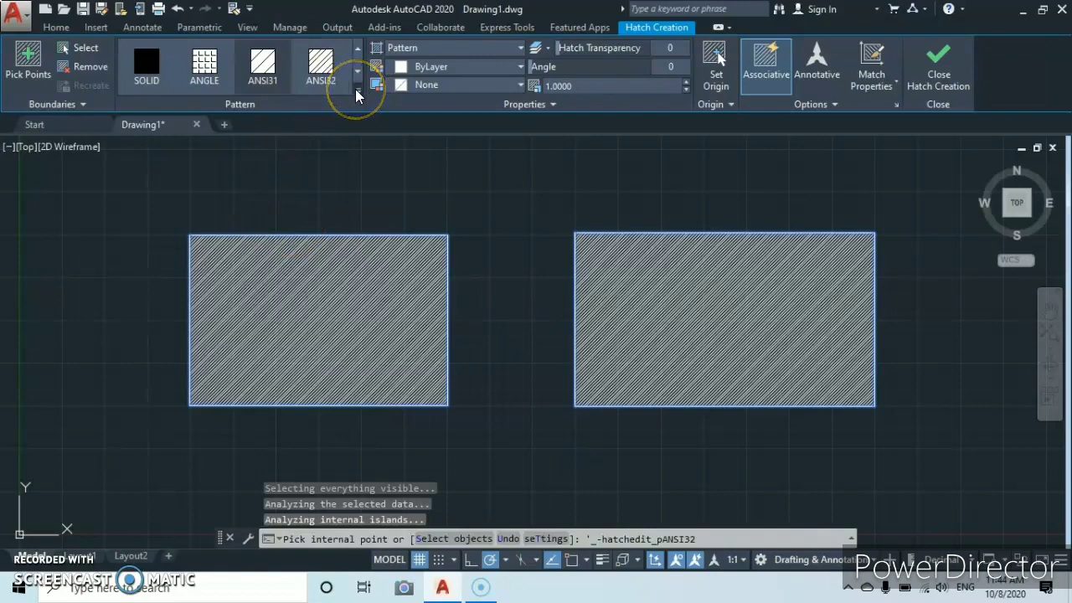
Switch both rectangle hatches to the GOST_GROUND pattern from the full pattern gallery
click(356, 95)
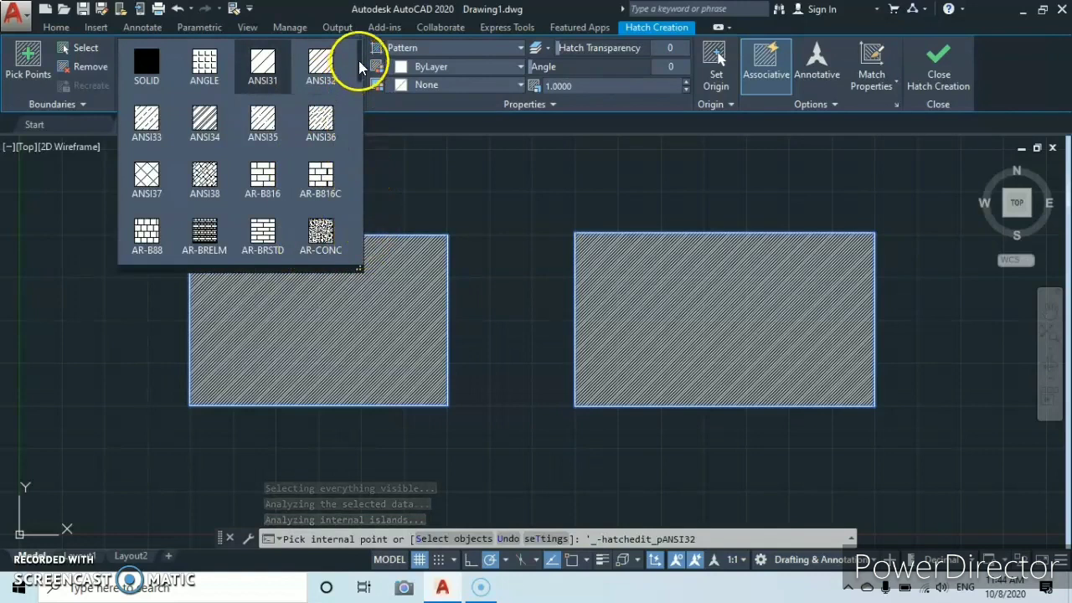
scroll(355, 80, down, 1)
mouse_move(355, 80)
mouse_down()
mouse_move(352, 247)
mouse_move(354, 124)
mouse_move(349, 159)
mouse_move(345, 136)
mouse_up()
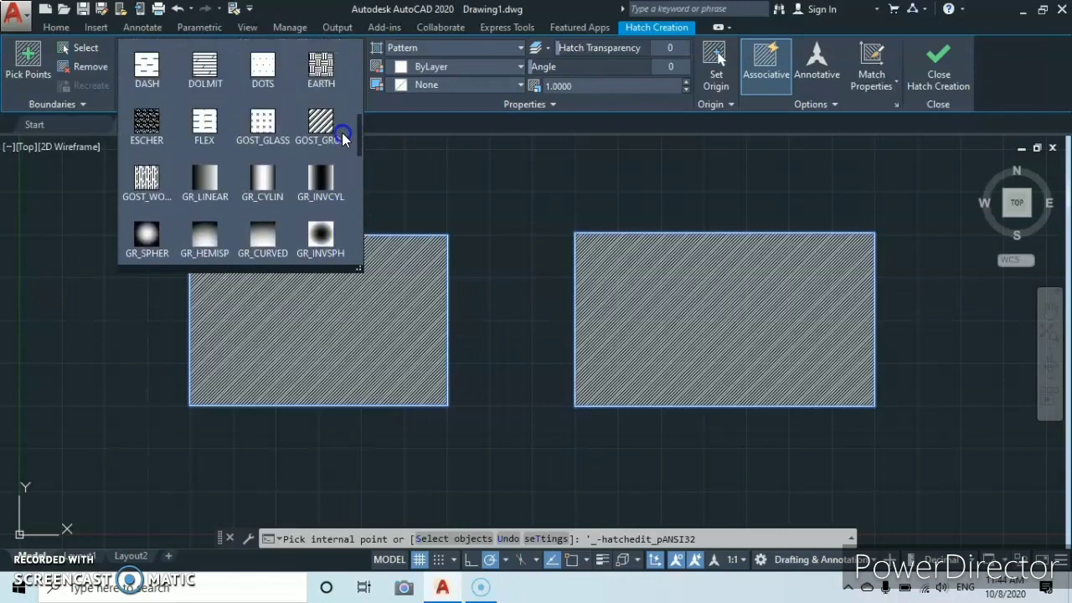
click(318, 124)
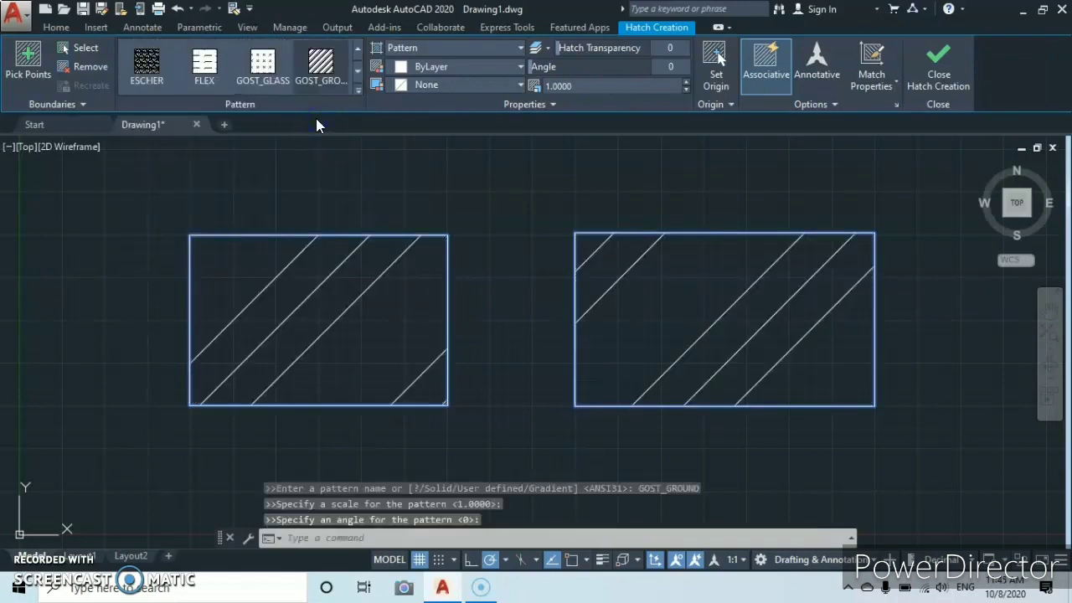
scroll(674, 319, down, 3)
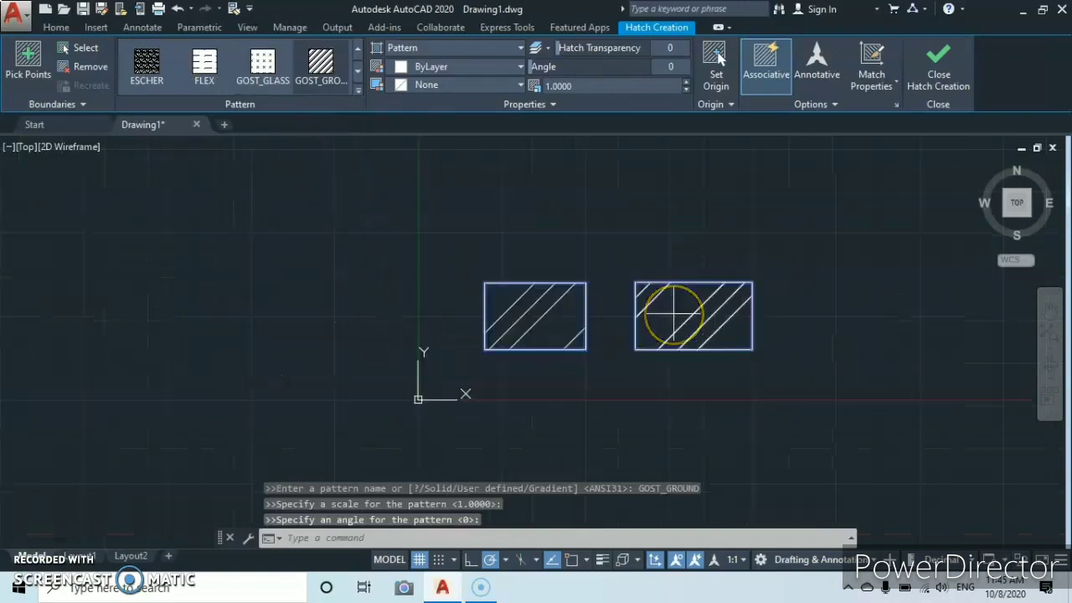
scroll(675, 312, up, 5)
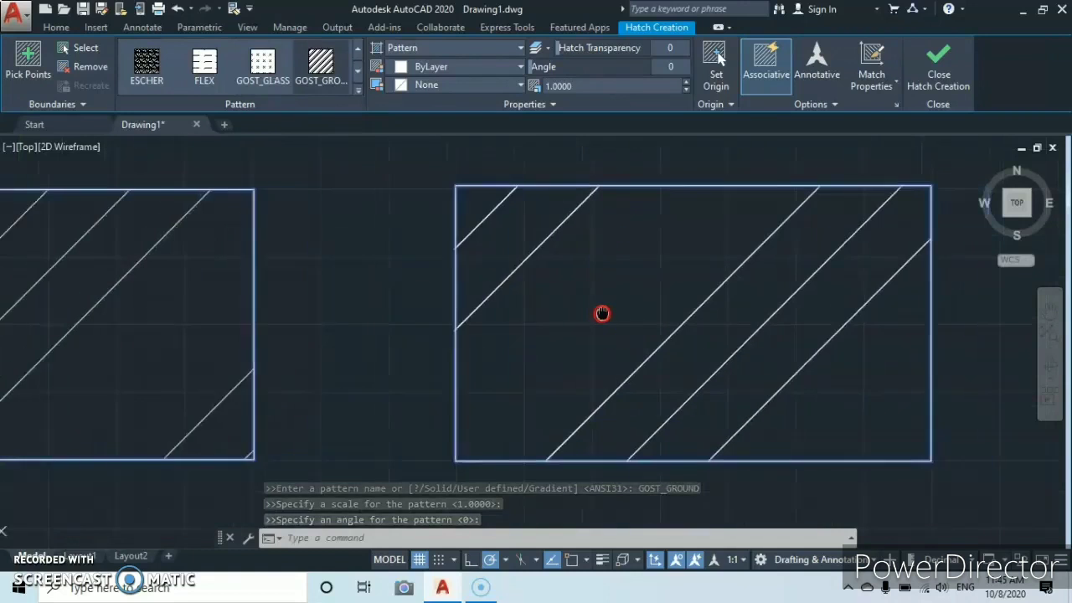
mouse_move(603, 311)
middle_down()
mouse_move(591, 293)
mouse_move(603, 328)
mouse_move(622, 311)
middle_up()
scroll(592, 293, down, 3)
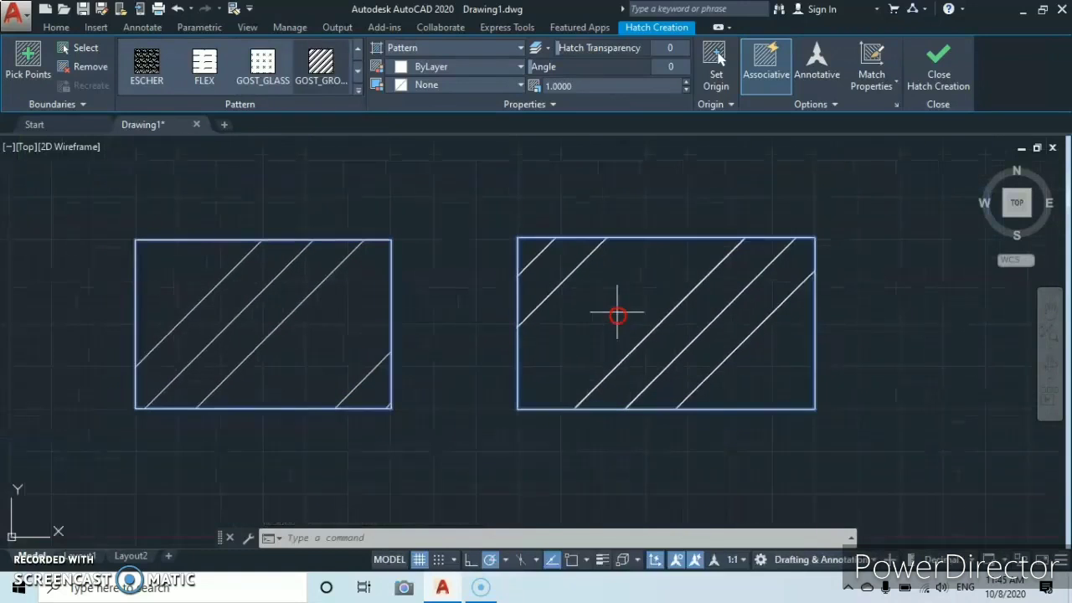
Raise the hatch pattern scale several steps to test wider line spacing
click(547, 321)
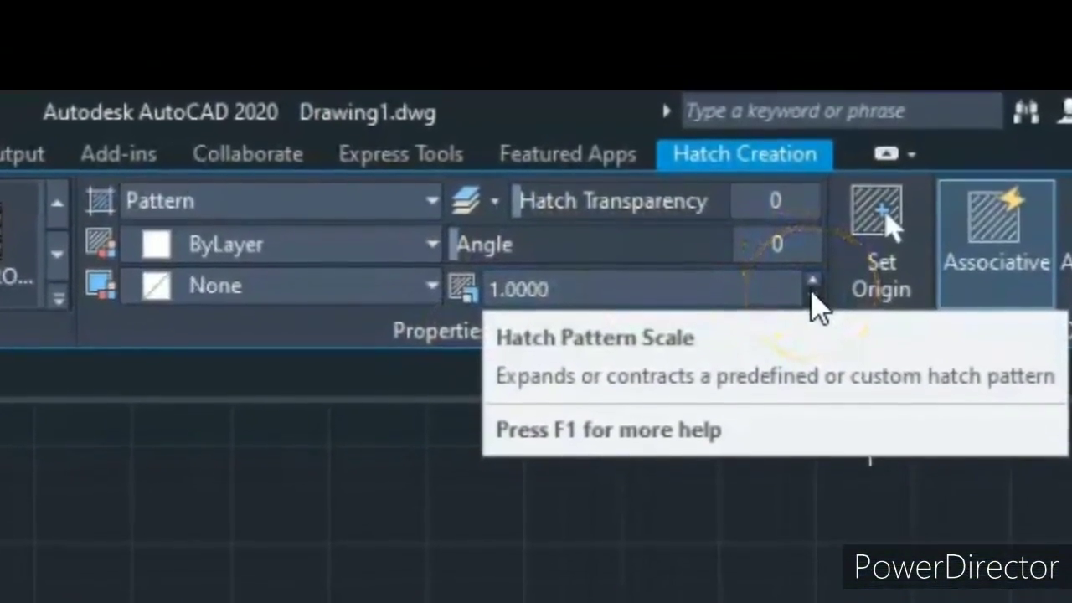
click(812, 299)
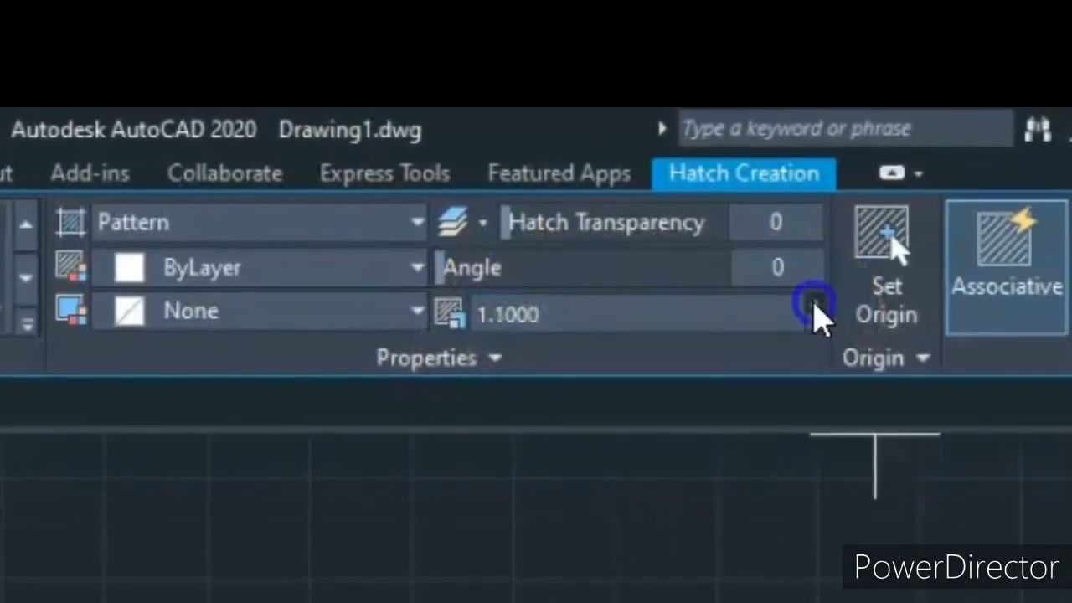
click(812, 299)
click(812, 299)
click(812, 299)
click(812, 299)
click(812, 299)
click(812, 299)
click(817, 322)
click(816, 323)
click(816, 322)
click(816, 323)
click(816, 322)
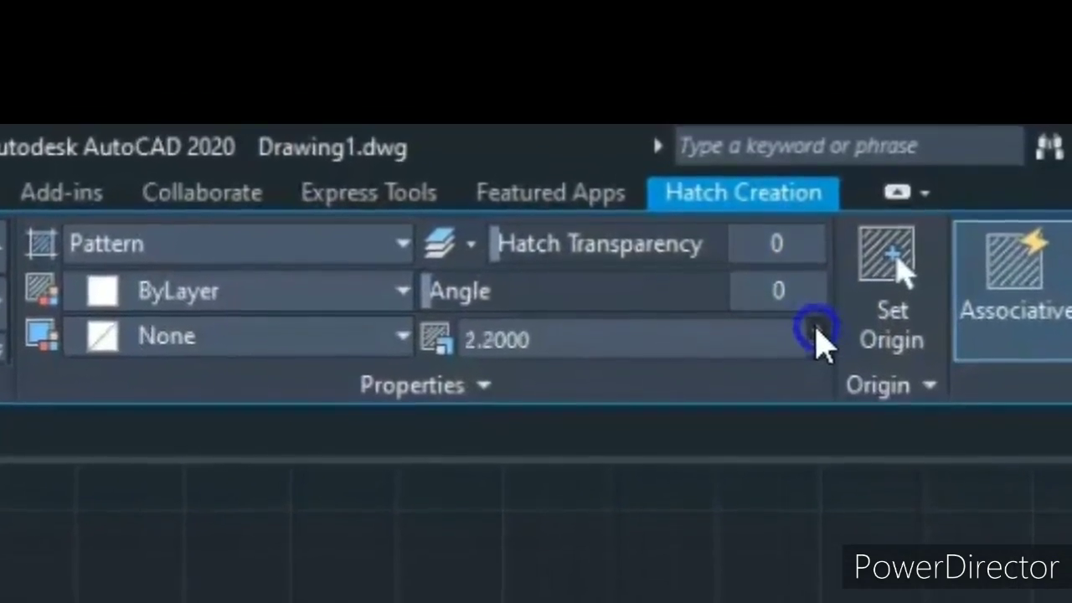
click(816, 322)
click(816, 322)
click(816, 322)
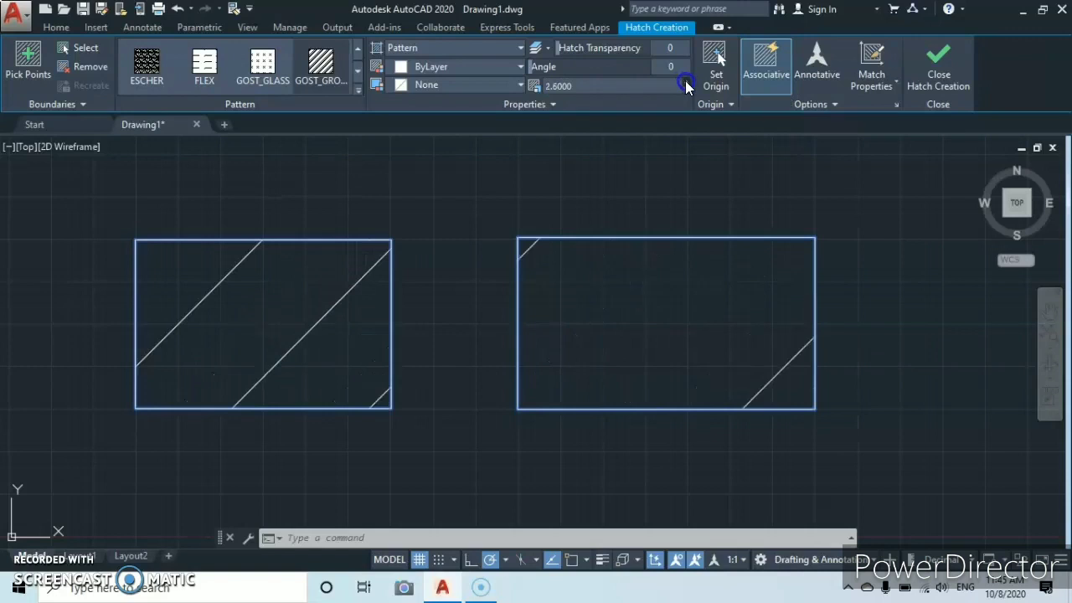
Lower the hatch pattern scale step by step and confirm a scale of 0.3
click(685, 83)
click(685, 83)
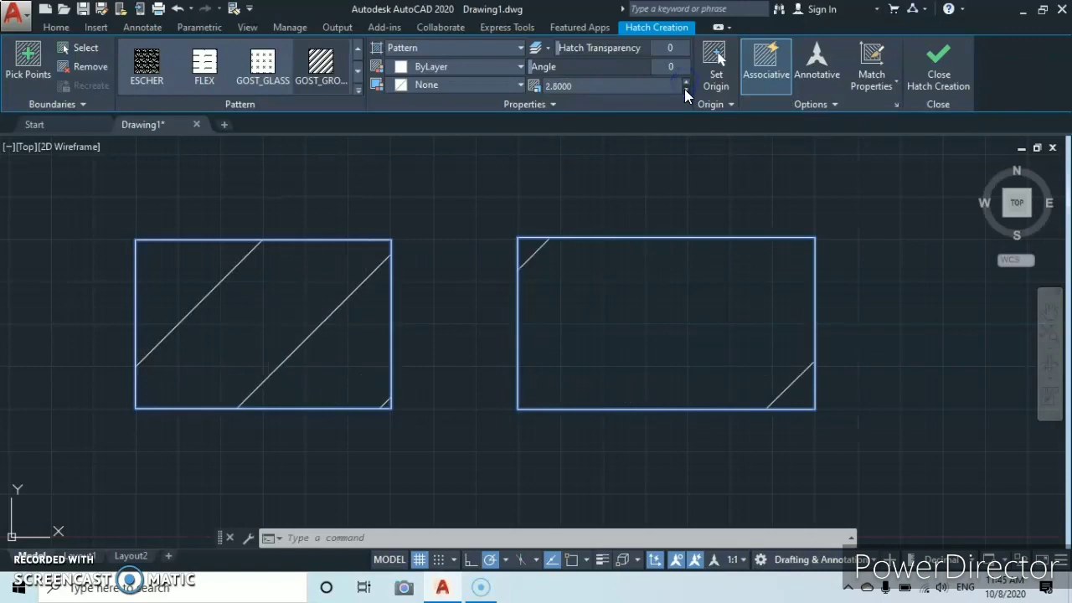
click(685, 90)
click(685, 89)
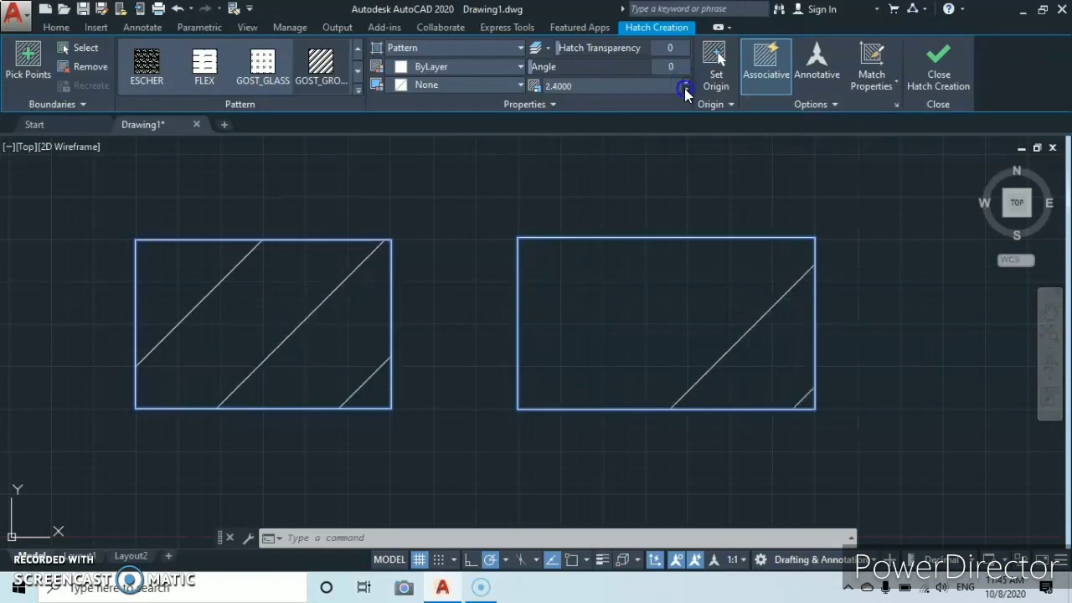
click(685, 89)
click(685, 90)
click(685, 90)
click(685, 90)
click(685, 89)
click(685, 90)
click(685, 90)
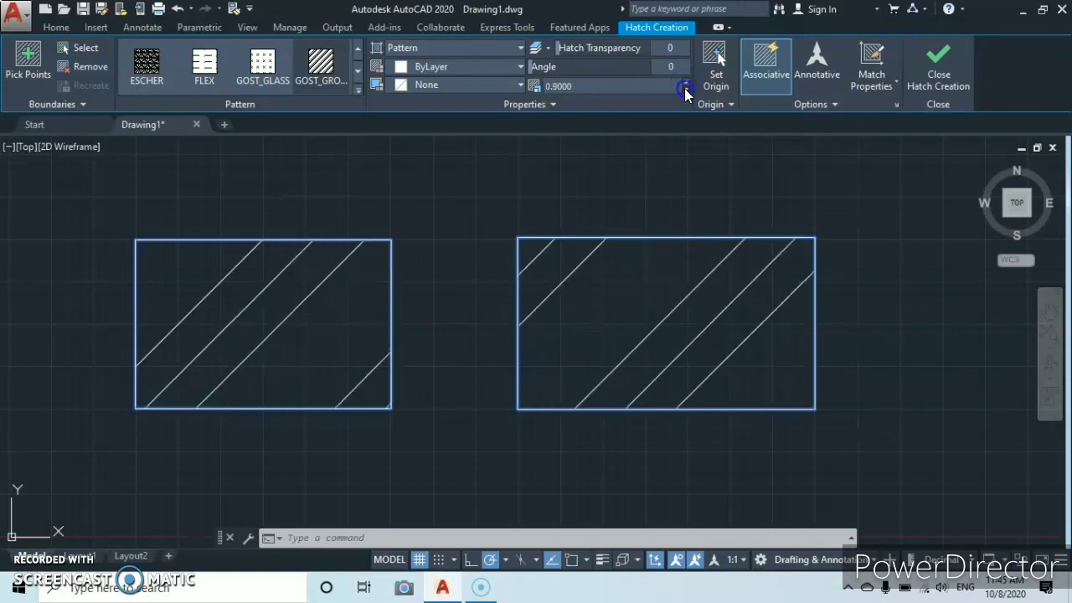
click(685, 89)
click(685, 90)
click(685, 90)
click(685, 89)
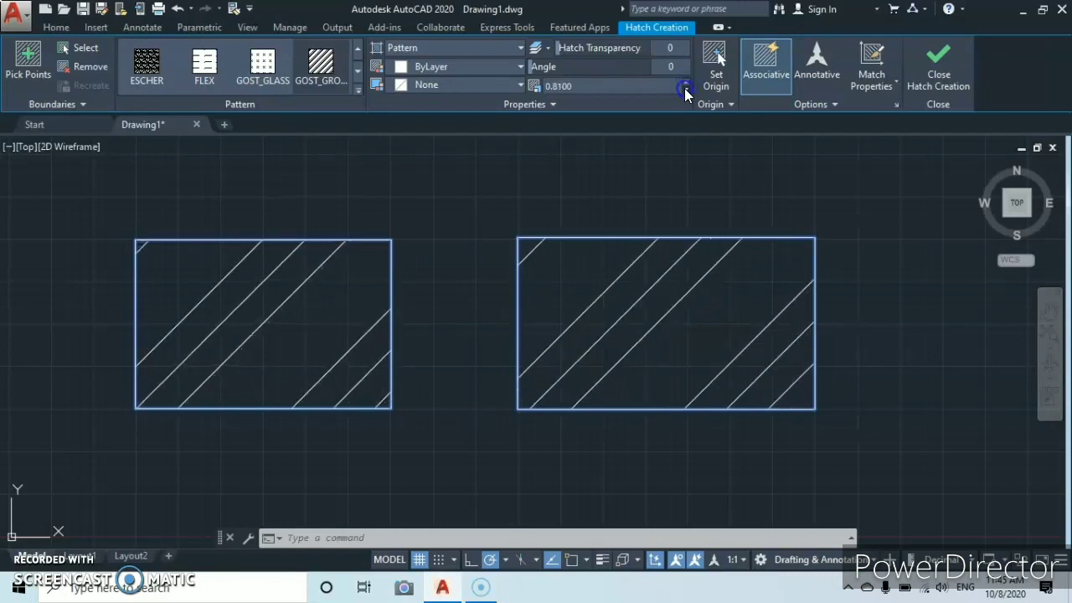
click(685, 90)
click(685, 90)
click(685, 90)
click(685, 90)
click(685, 90)
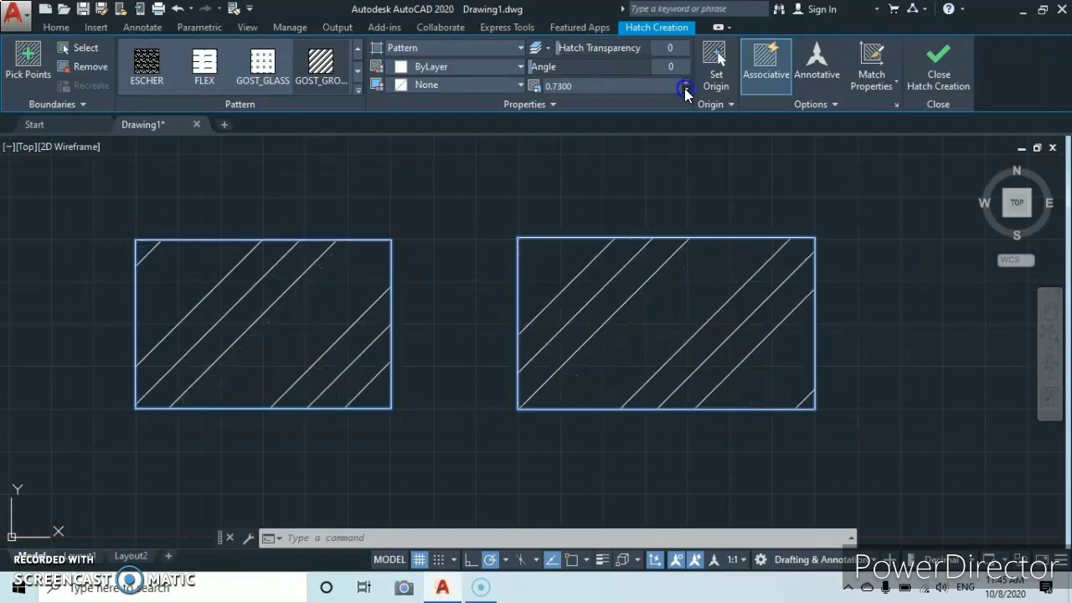
click(685, 90)
click(685, 90)
click(684, 90)
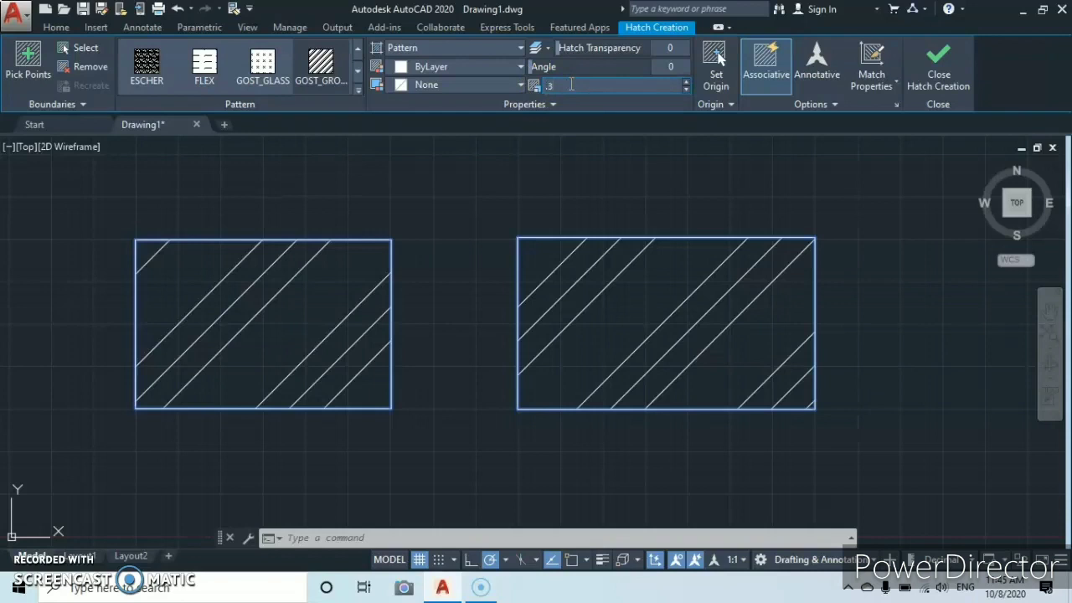
key(Return)
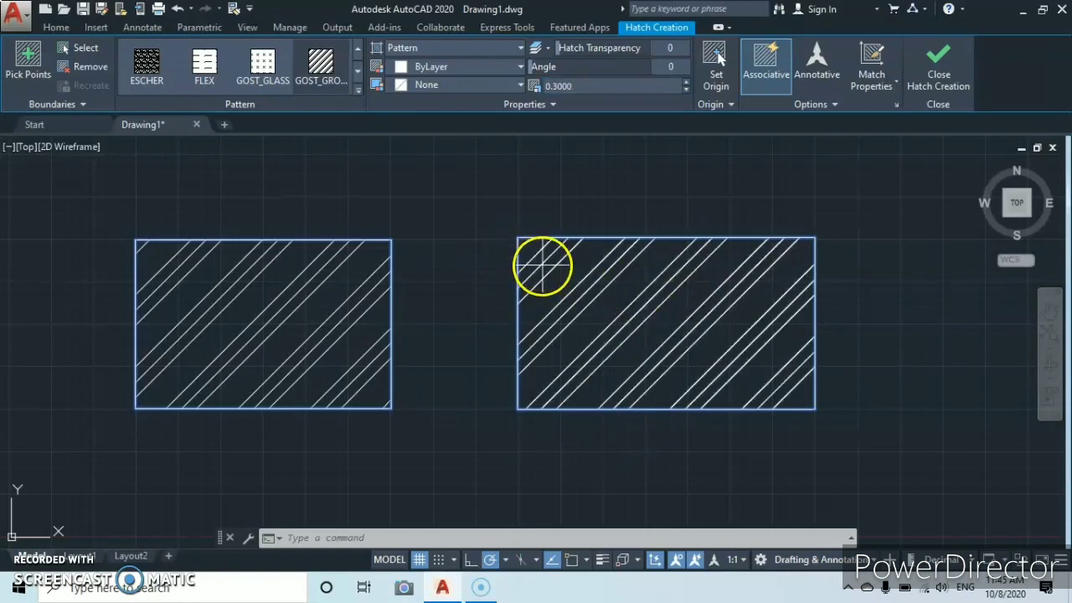
Rotate both hatches to a 40° angle, then to 90°
click(637, 296)
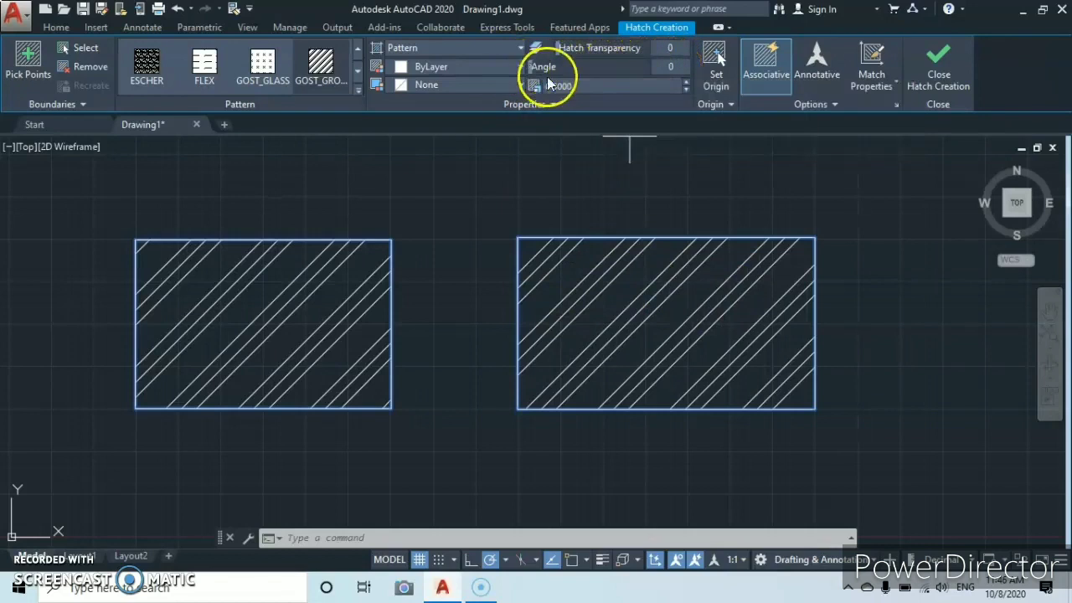
mouse_move(529, 67)
mouse_down()
mouse_move(607, 67)
mouse_move(528, 67)
mouse_up()
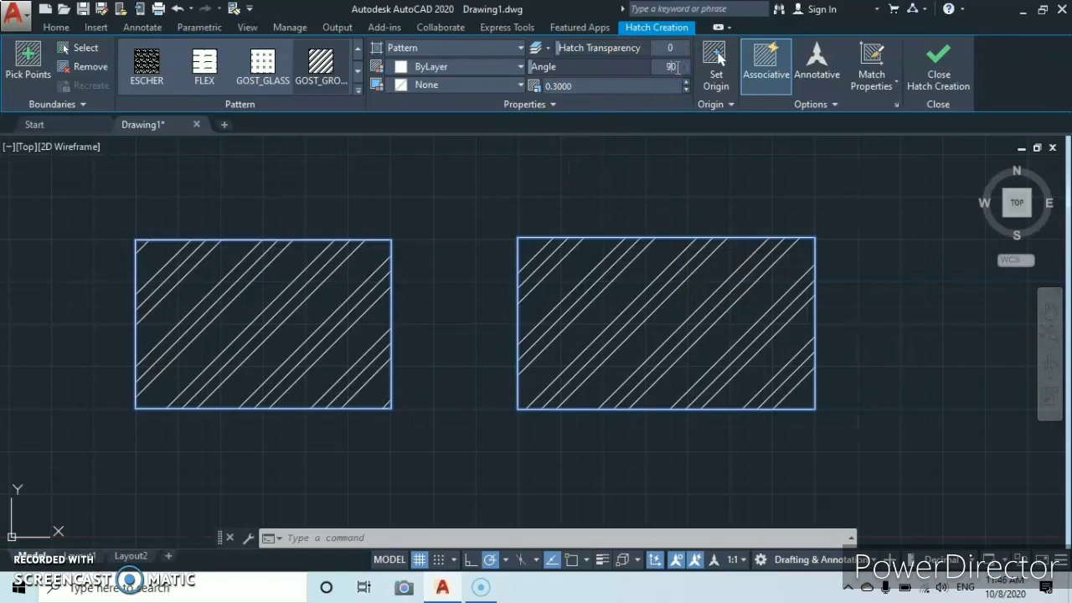
text(90)
key(Return)
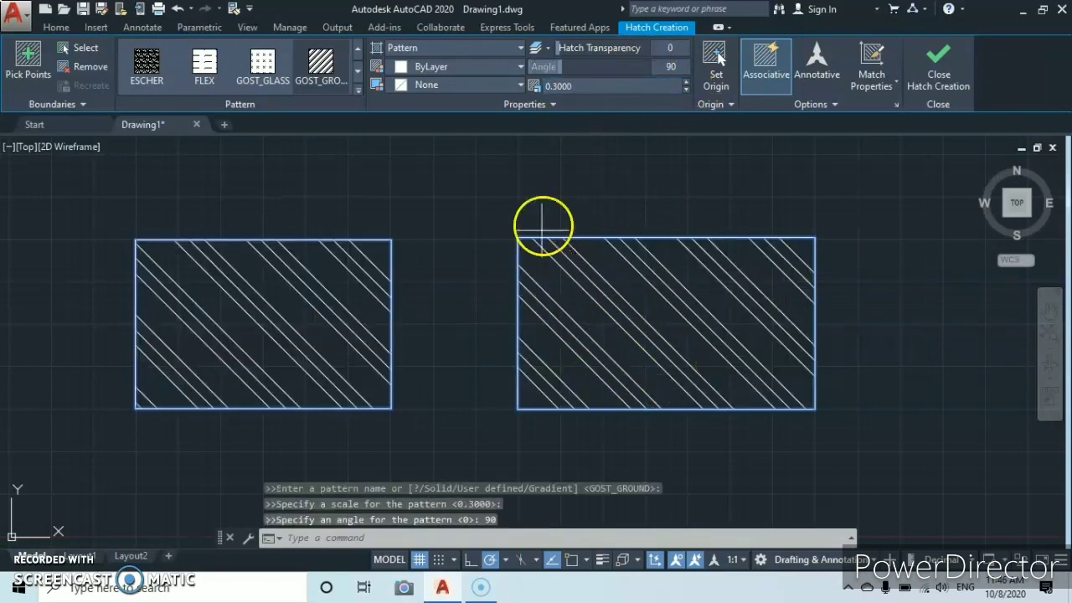
Reset the hatch angle to 0 and finish creating the hatch
click(669, 67)
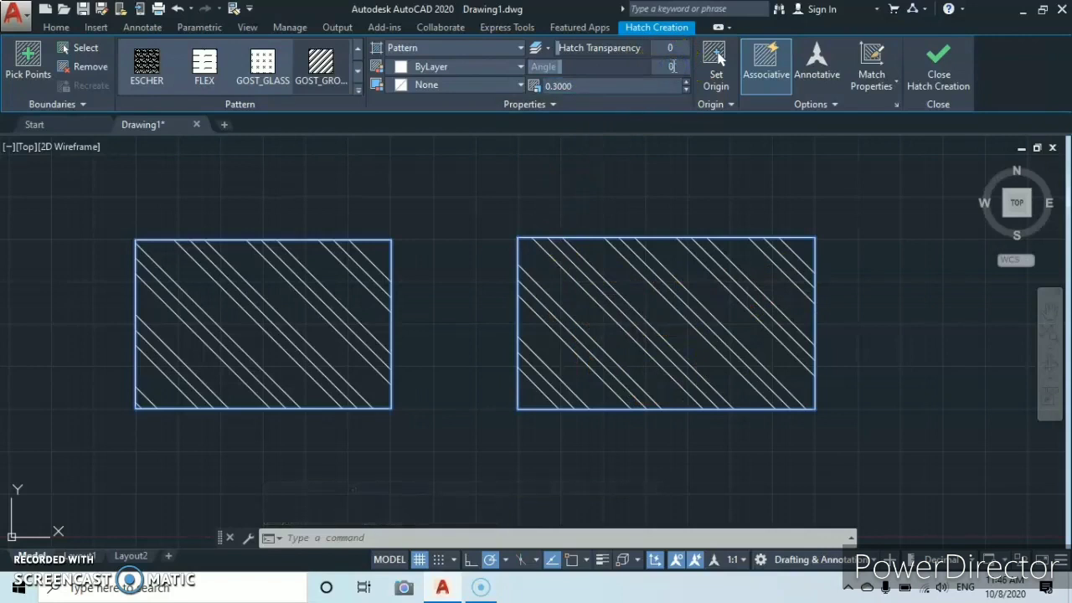
key(Return)
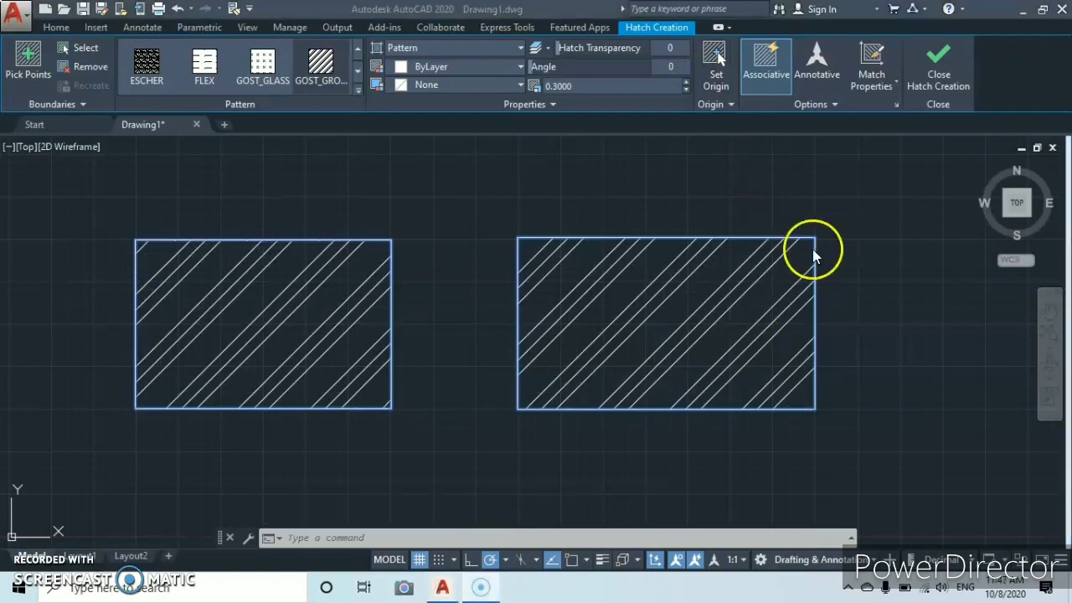
click(940, 67)
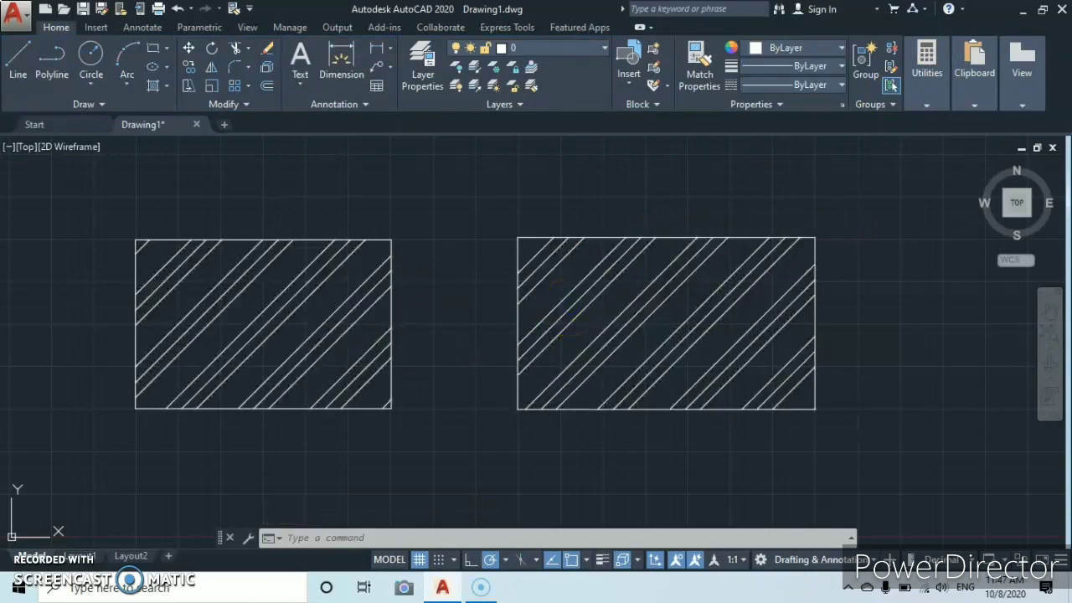
Select the GOST_GROUND hatch in the rectangles to reopen it in the Hatch Editor
click(570, 306)
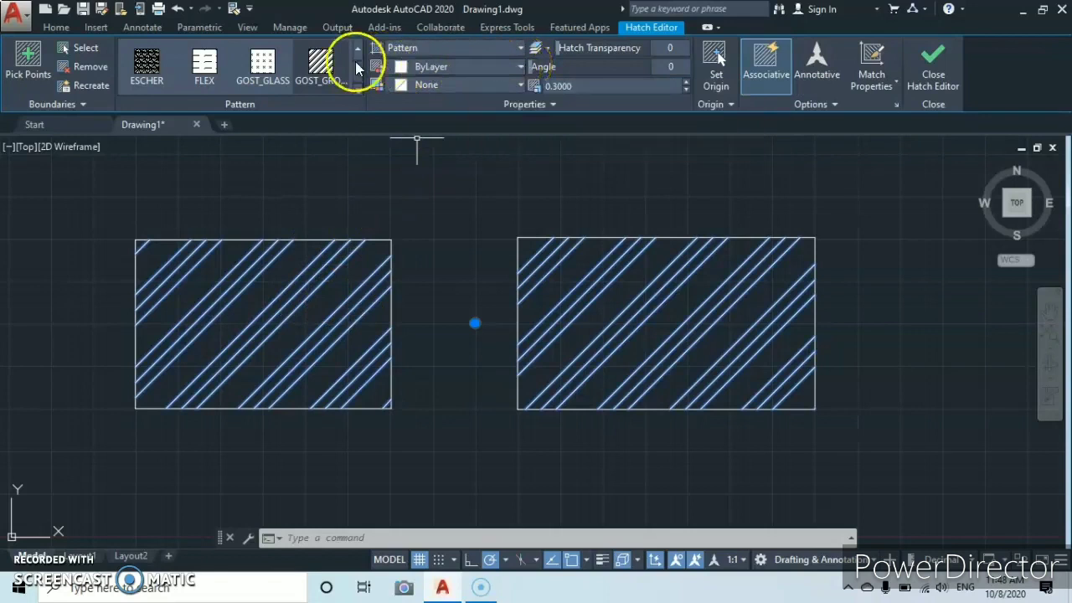
Colour the hatch lines orange 242,103,34 and give them a white 255,255,255 background
click(519, 67)
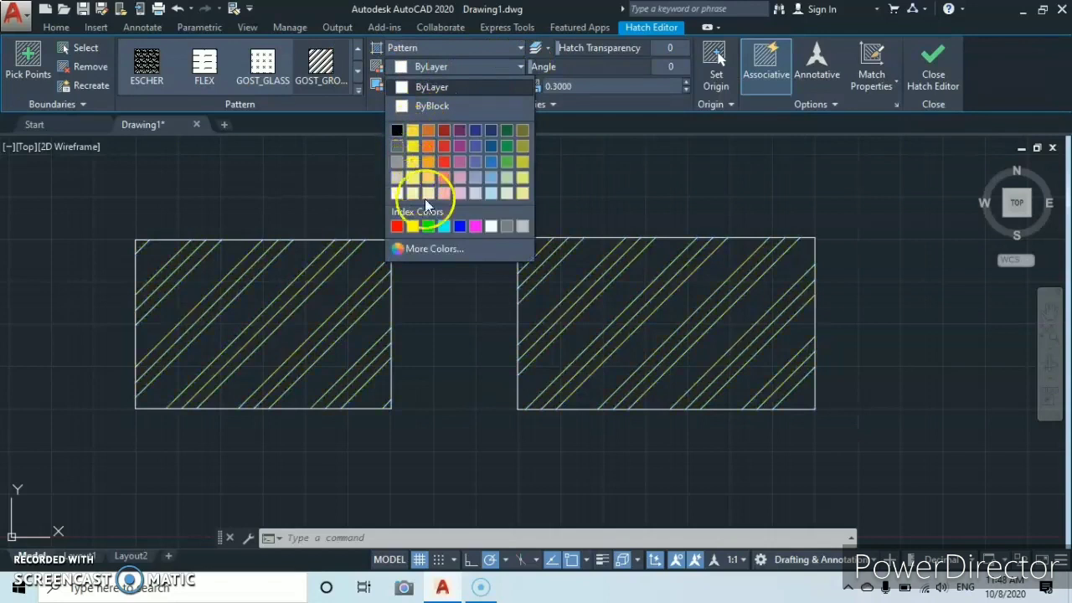
click(428, 147)
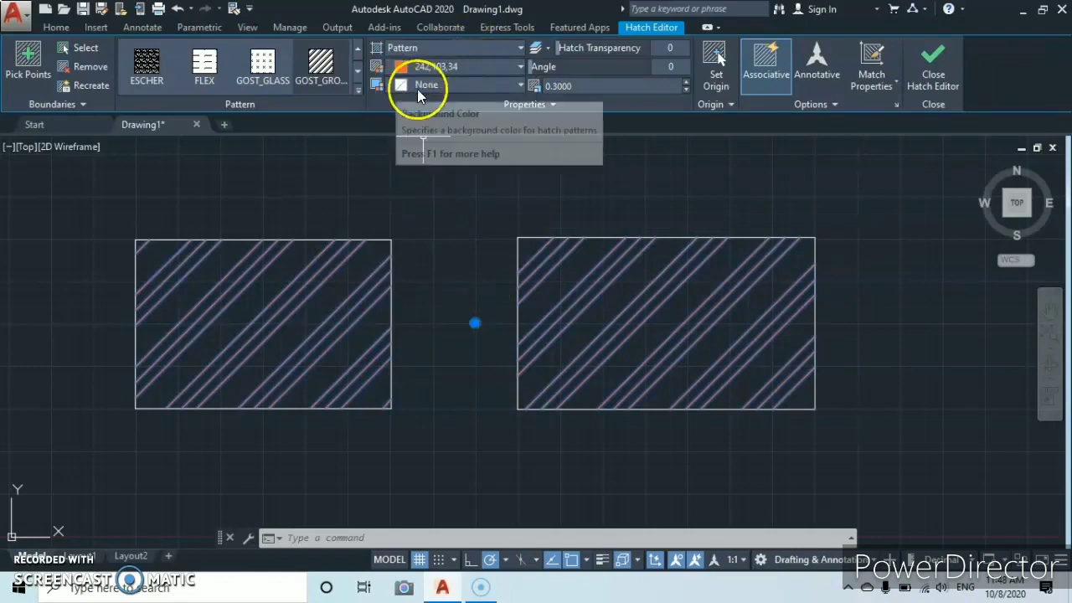
click(522, 85)
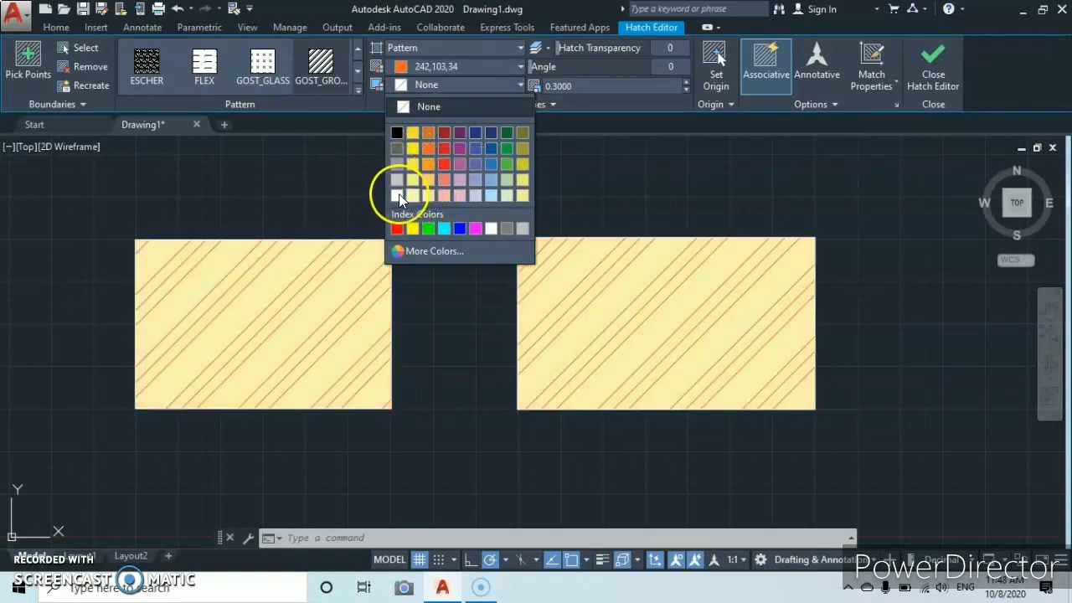
click(397, 195)
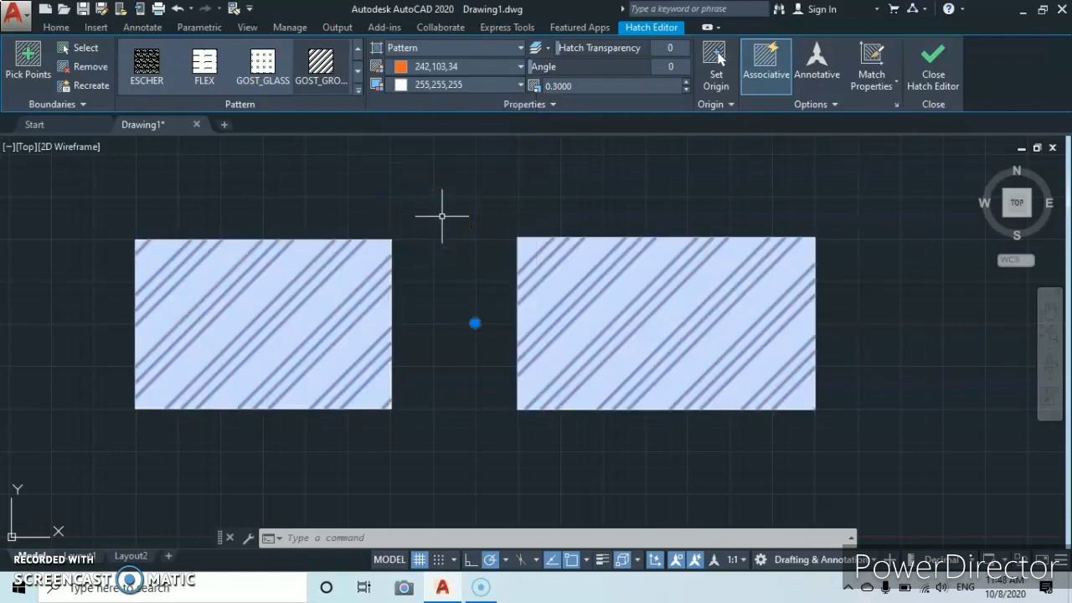
Test the hatch transparency slider, keep it at 0, and exit the Hatch Editor
mouse_move(289, 345)
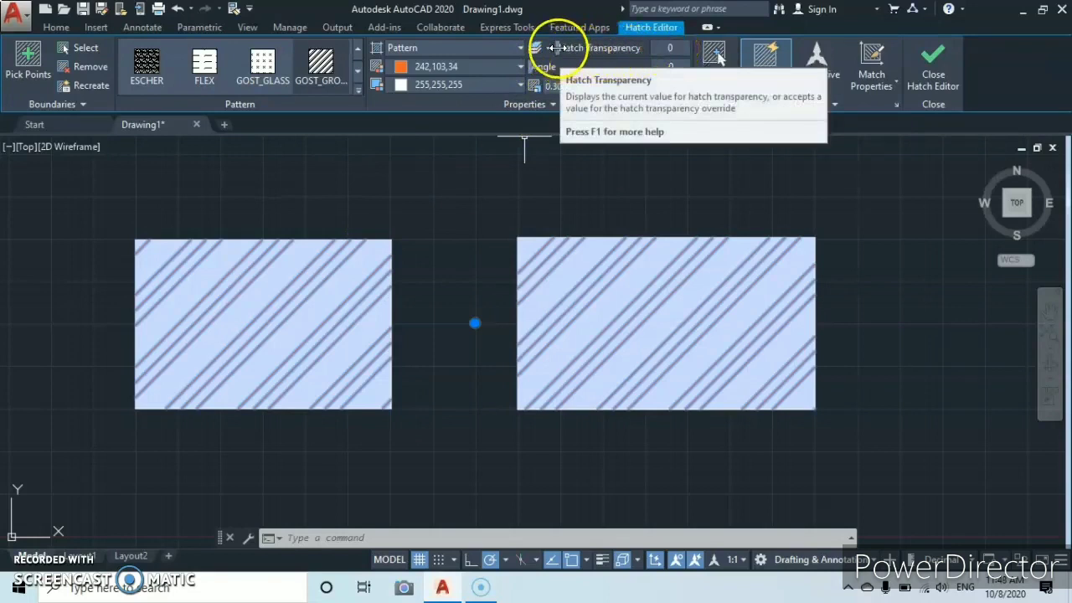
drag(555, 48, 559, 47)
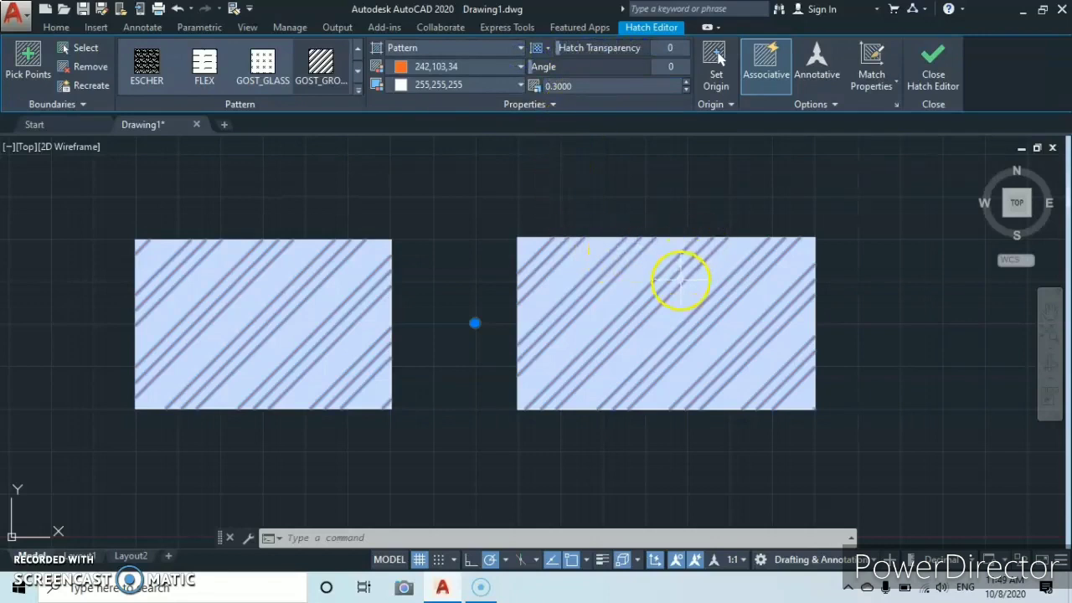
key(Escape)
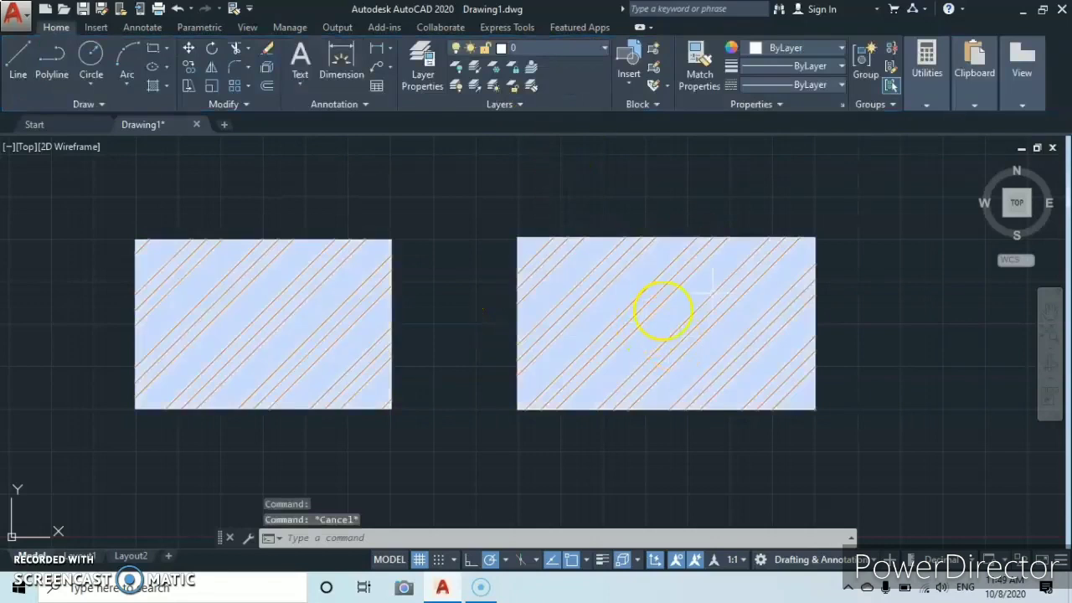
Select the shared hatch and use Separate Hatches to make one hatch per rectangle
click(636, 326)
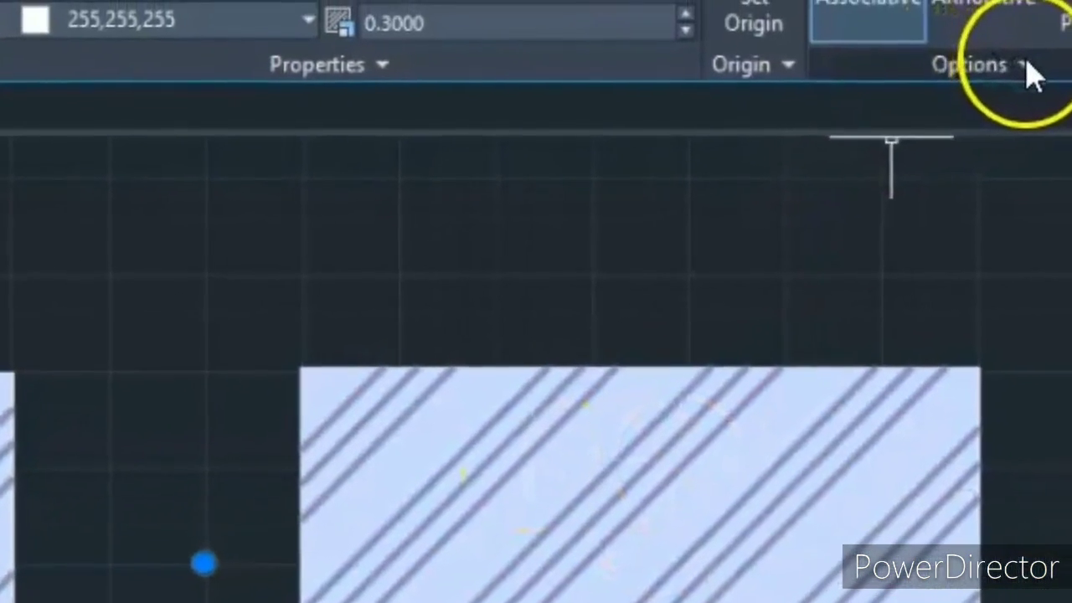
click(1011, 74)
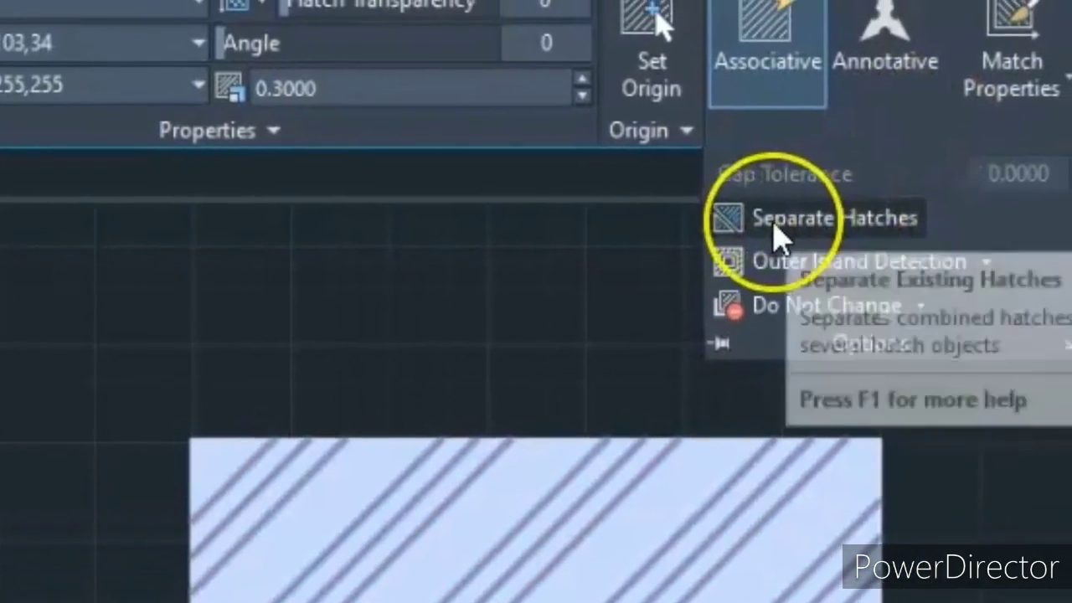
click(764, 239)
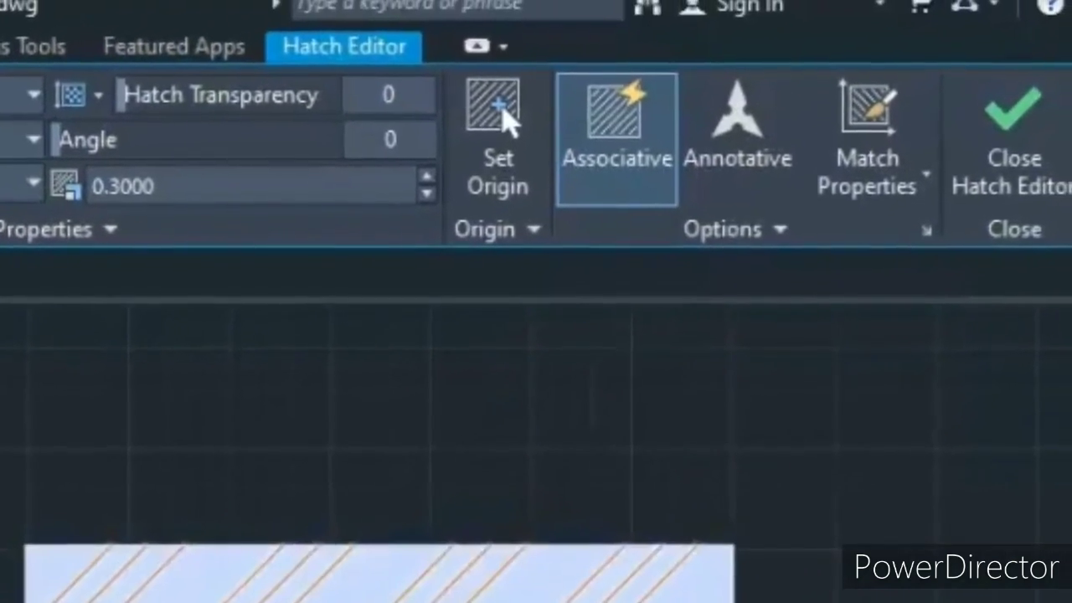
key(Escape)
key(Escape)
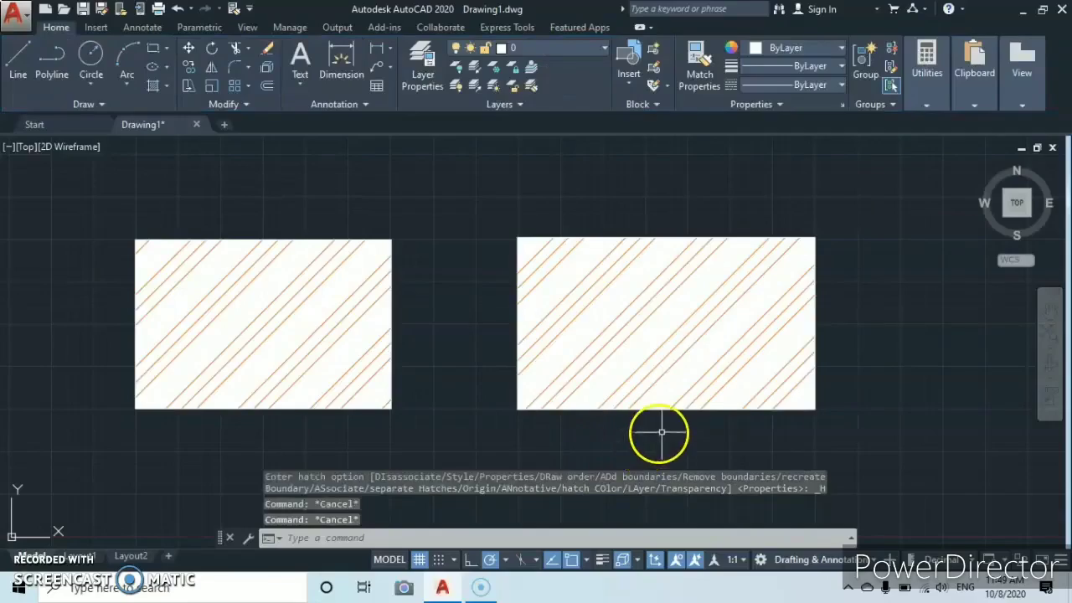
Change the right rectangle's hatch to AR-B88 brick, then select the left rectangle's hatch
click(657, 309)
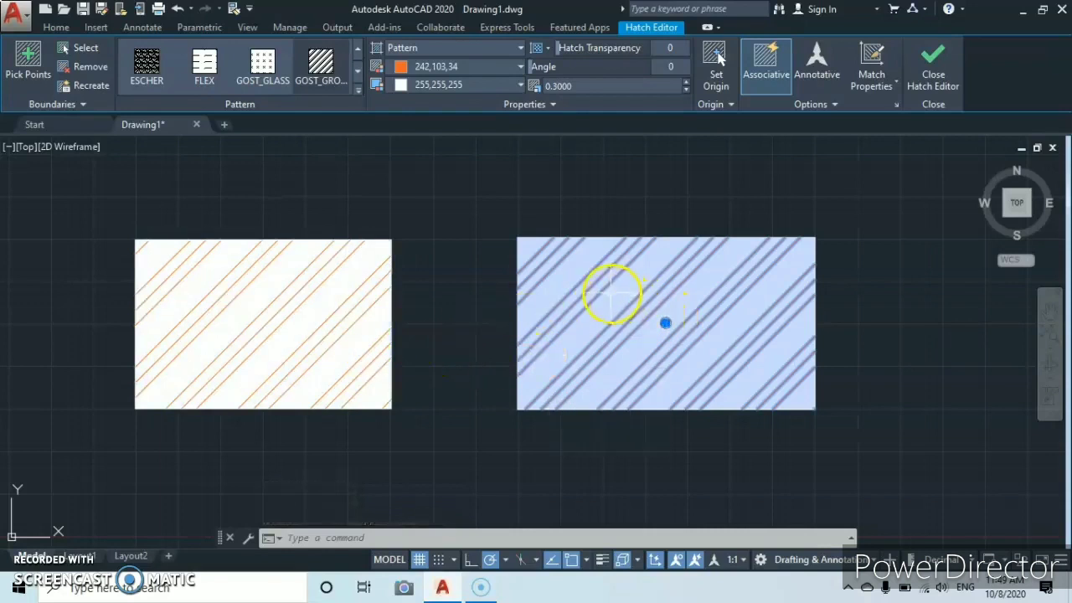
click(358, 91)
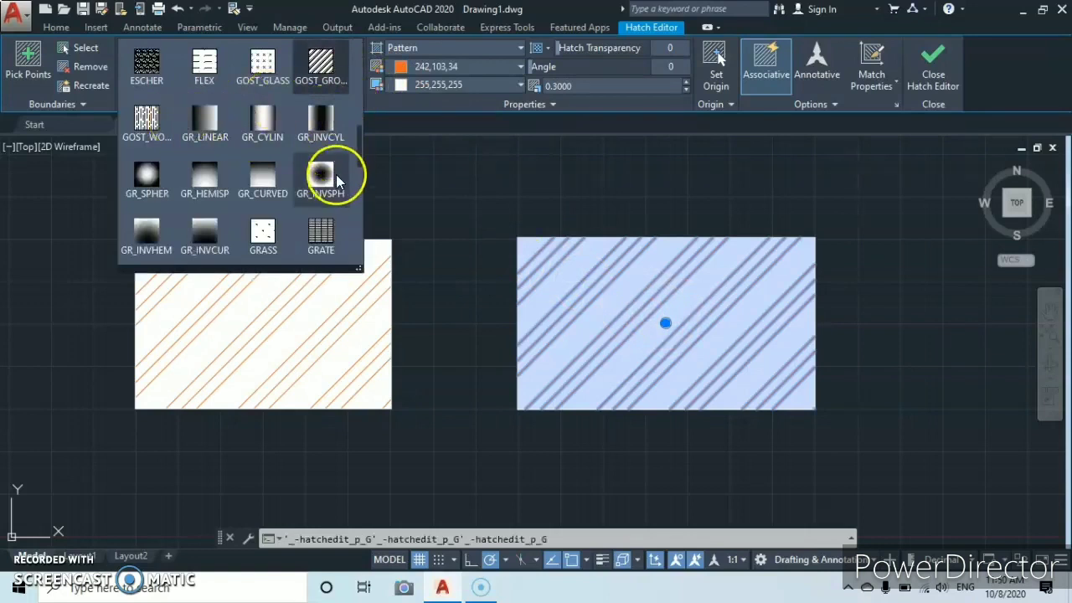
drag(357, 143, 356, 77)
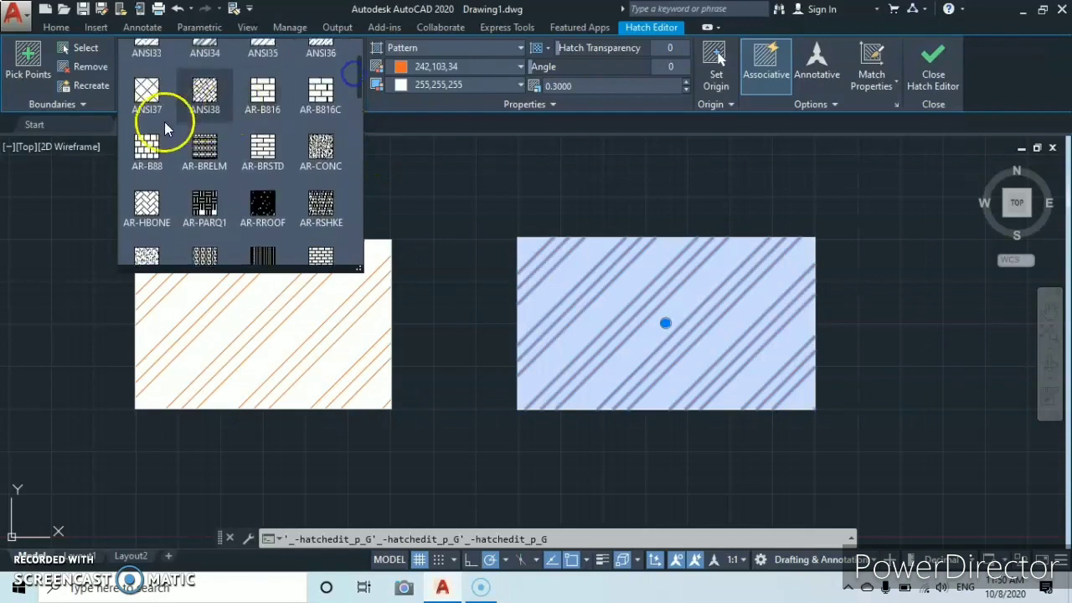
click(151, 147)
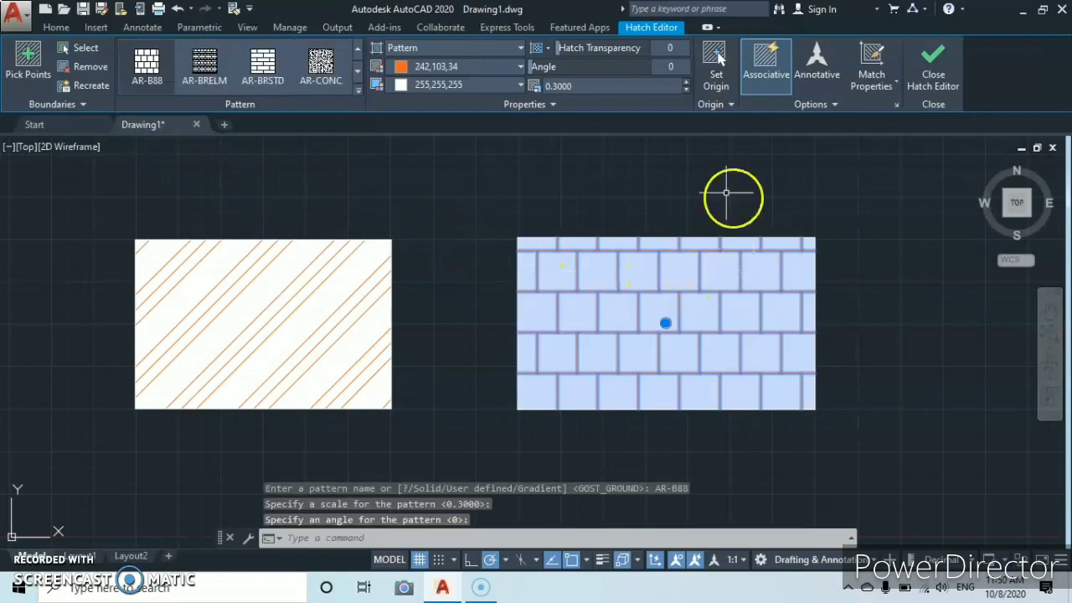
key(Escape)
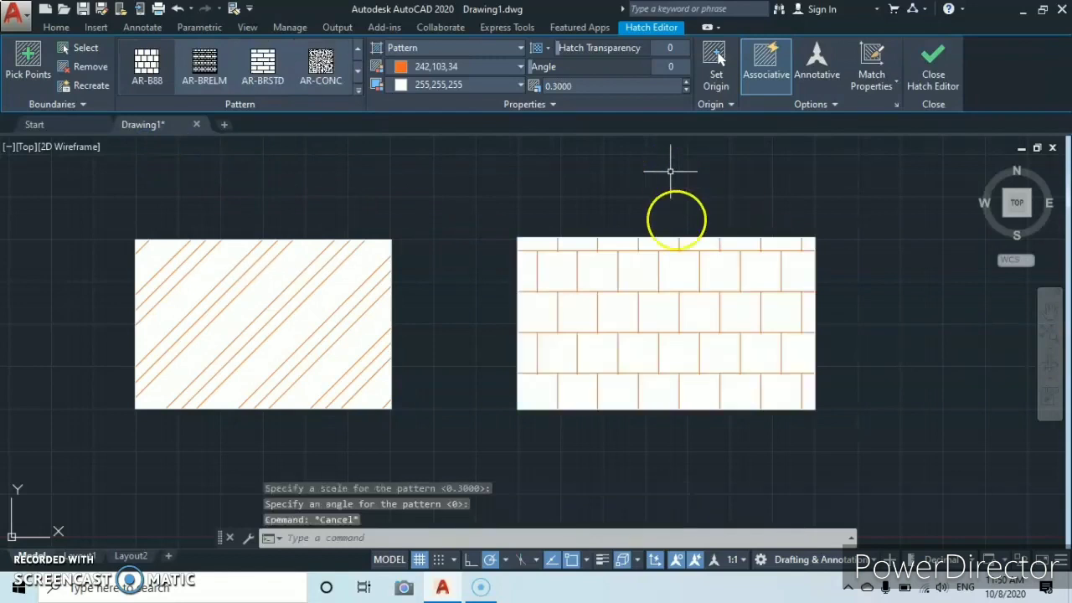
click(249, 315)
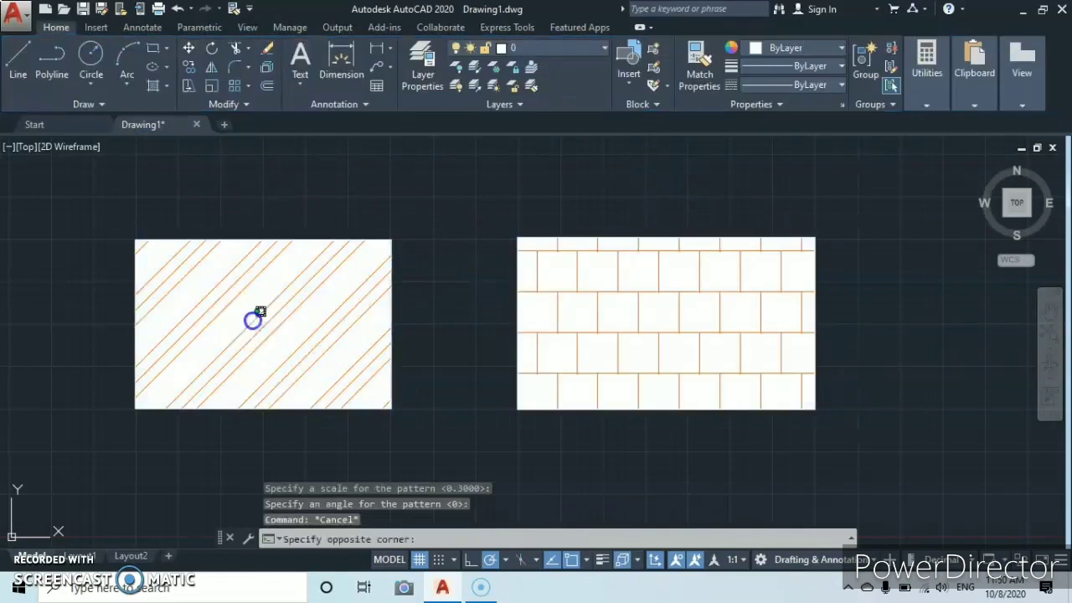
click(373, 295)
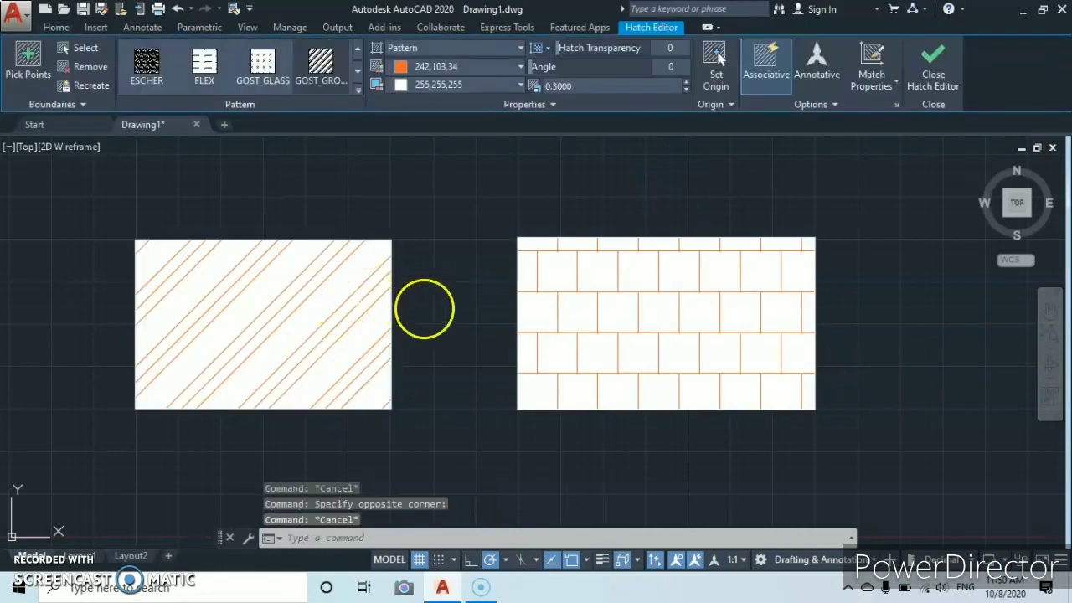
Pan to free space and draw a circle centred above the hatched rectangles
scroll(545, 234, down, 5)
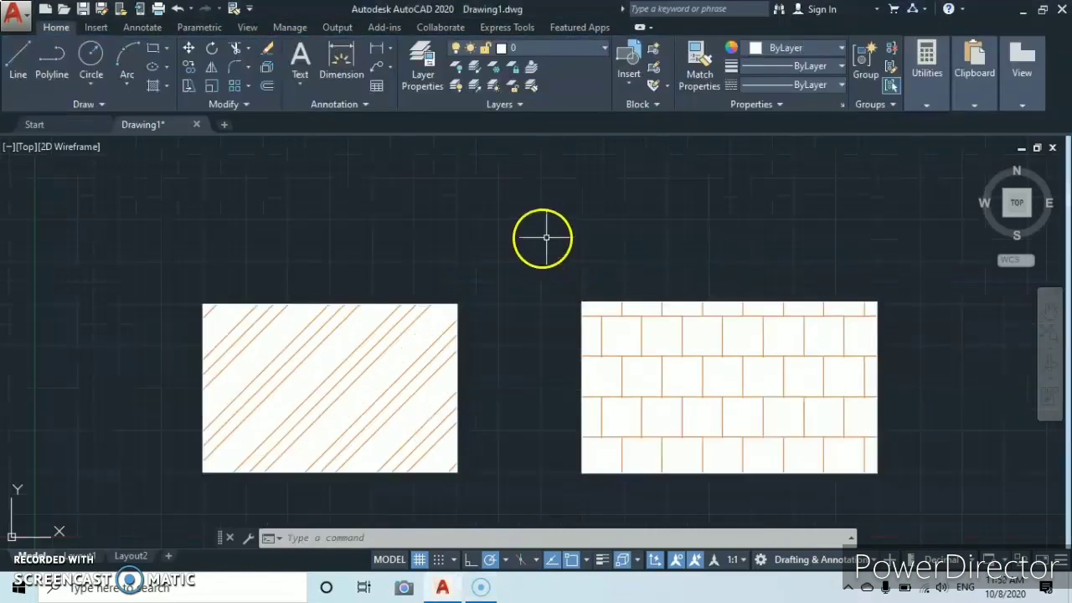
middle_drag(527, 268, 490, 329)
scroll(490, 329, up, 5)
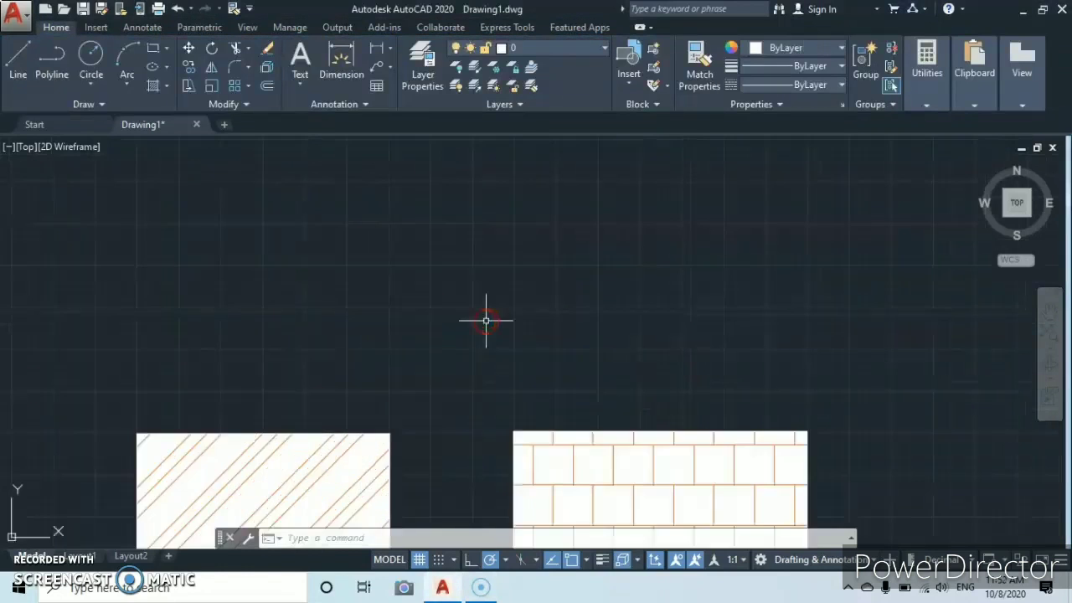
click(92, 53)
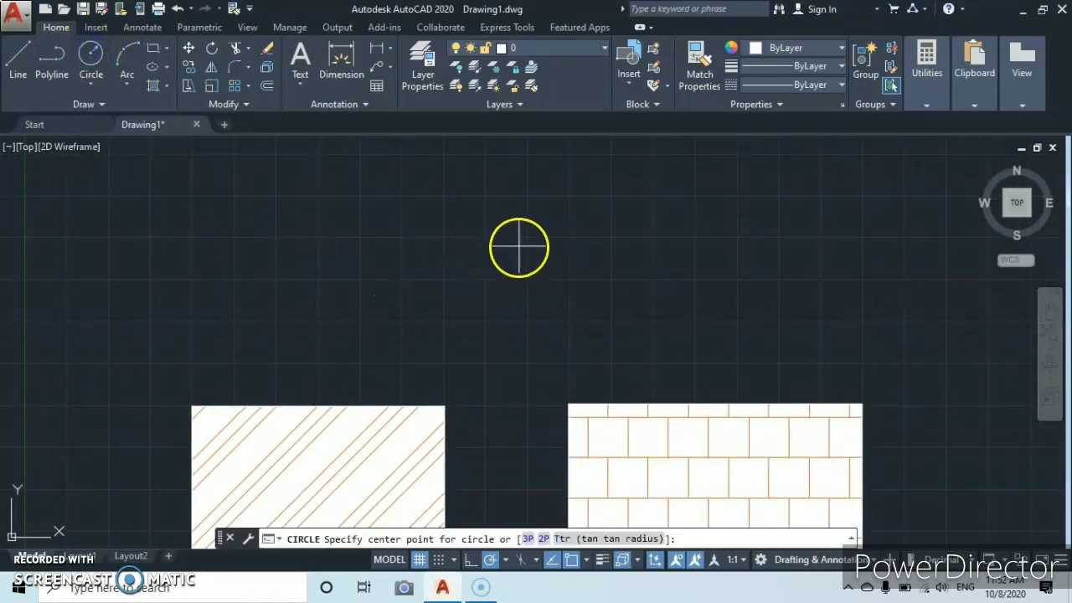
click(496, 218)
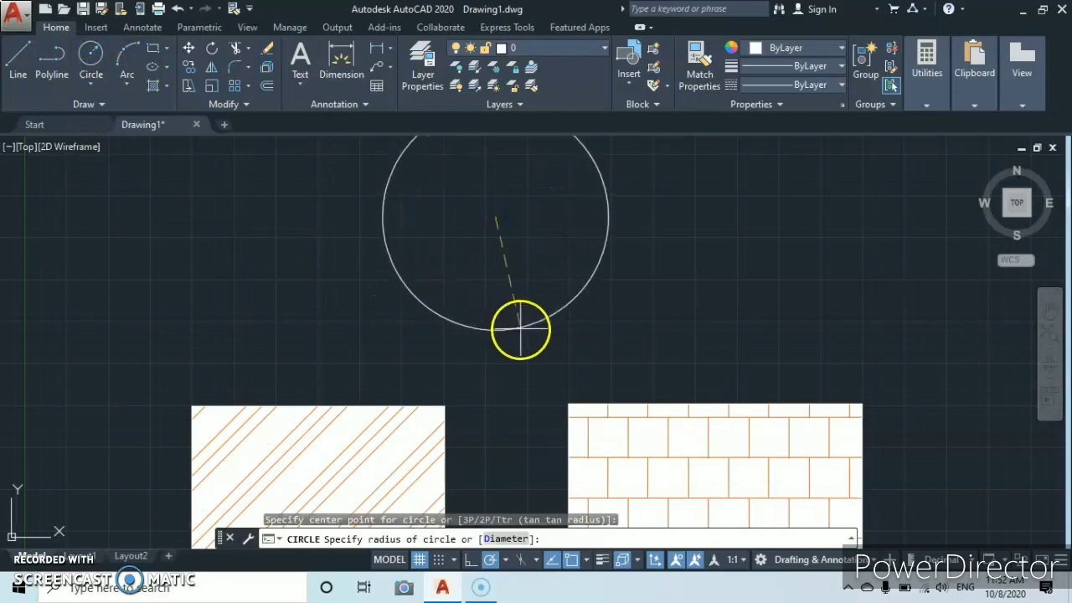
click(570, 346)
scroll(531, 270, down, 3)
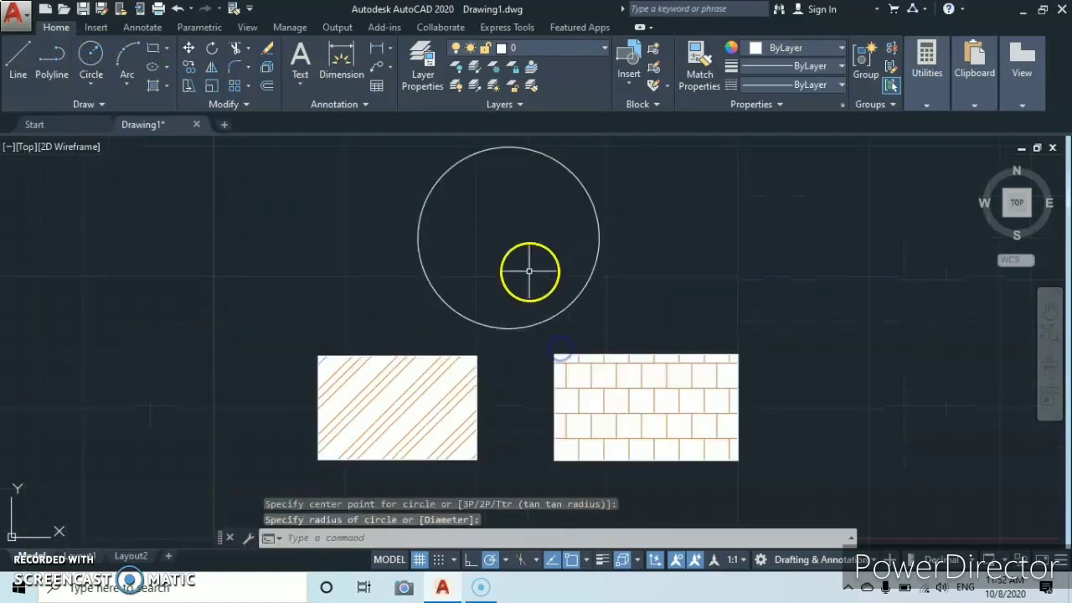
middle_drag(523, 276, 498, 336)
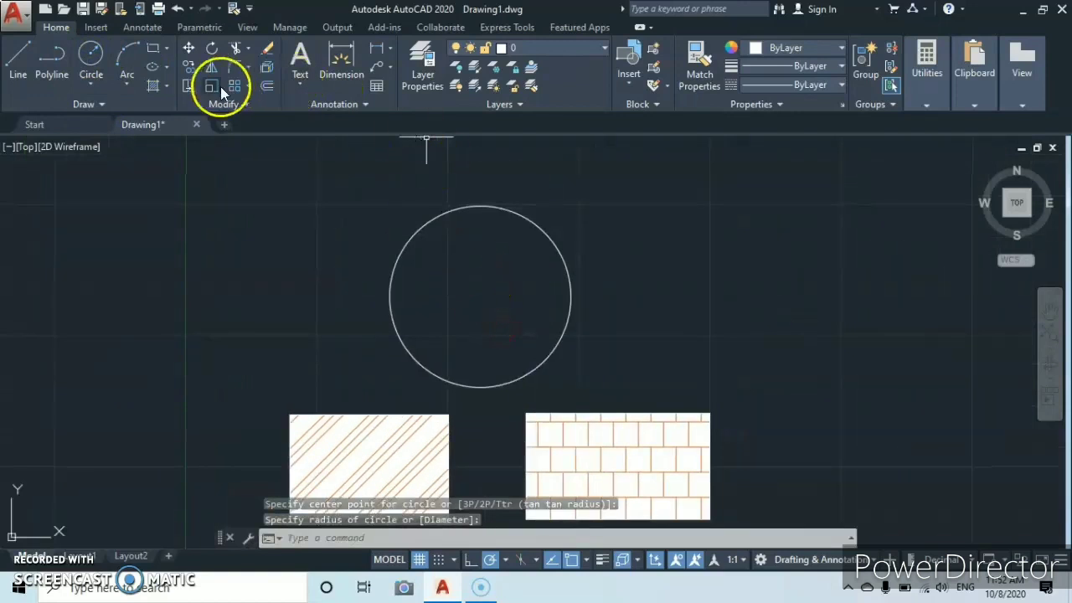
Hatch the circle's interior with the GOST_GROUND pattern, commit it, and select the circle
click(155, 86)
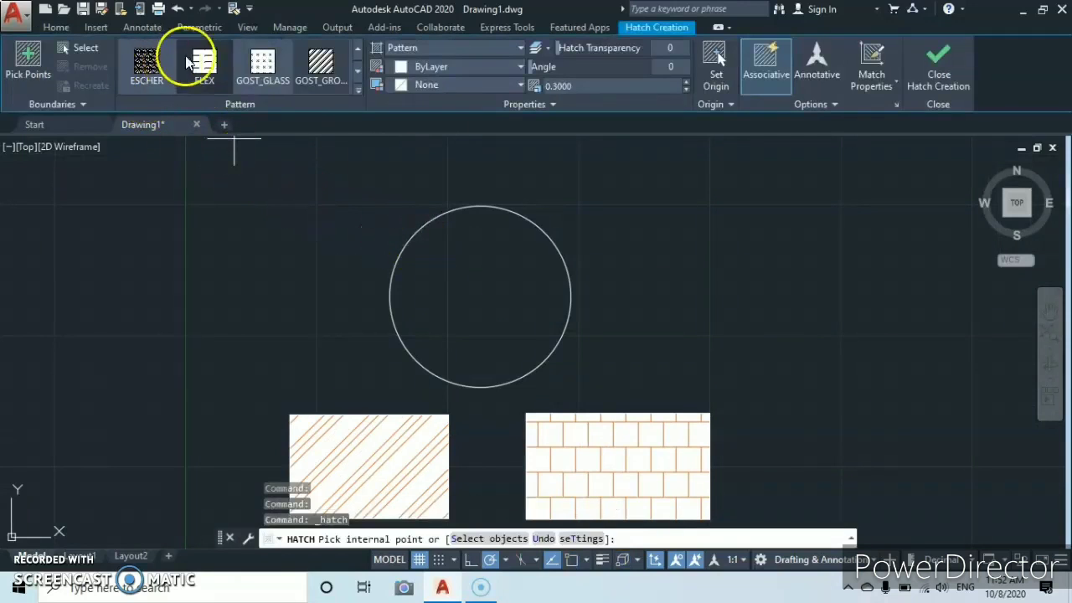
click(158, 94)
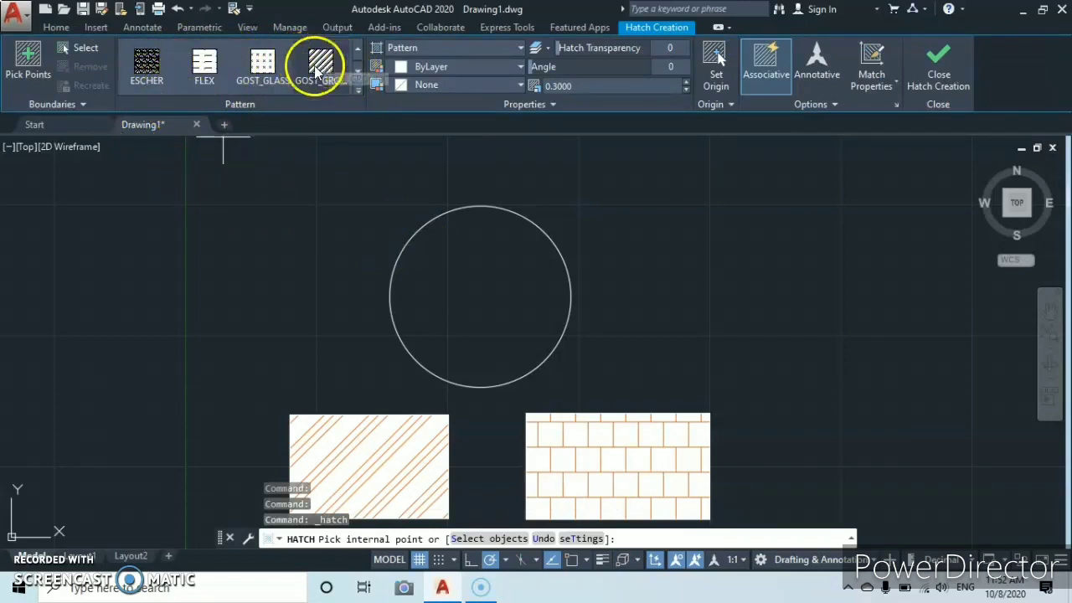
click(317, 68)
click(444, 273)
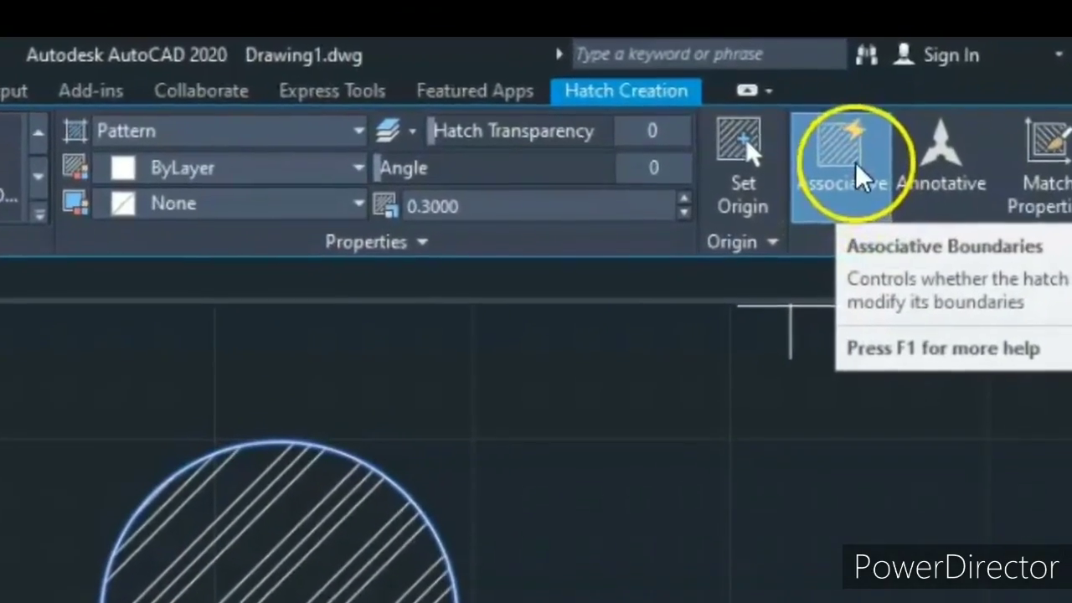
key(Return)
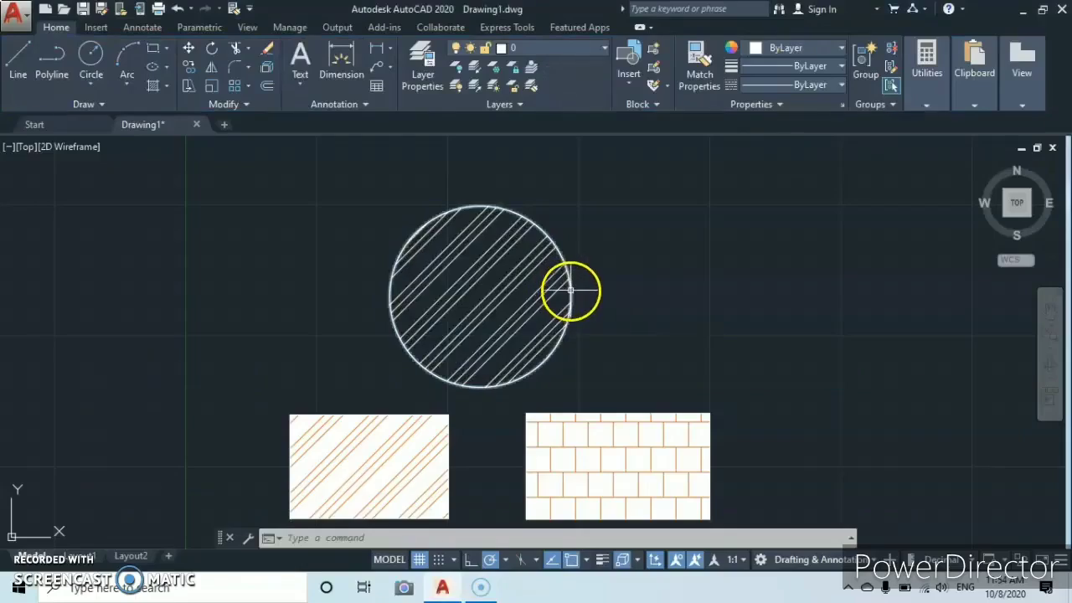
click(569, 290)
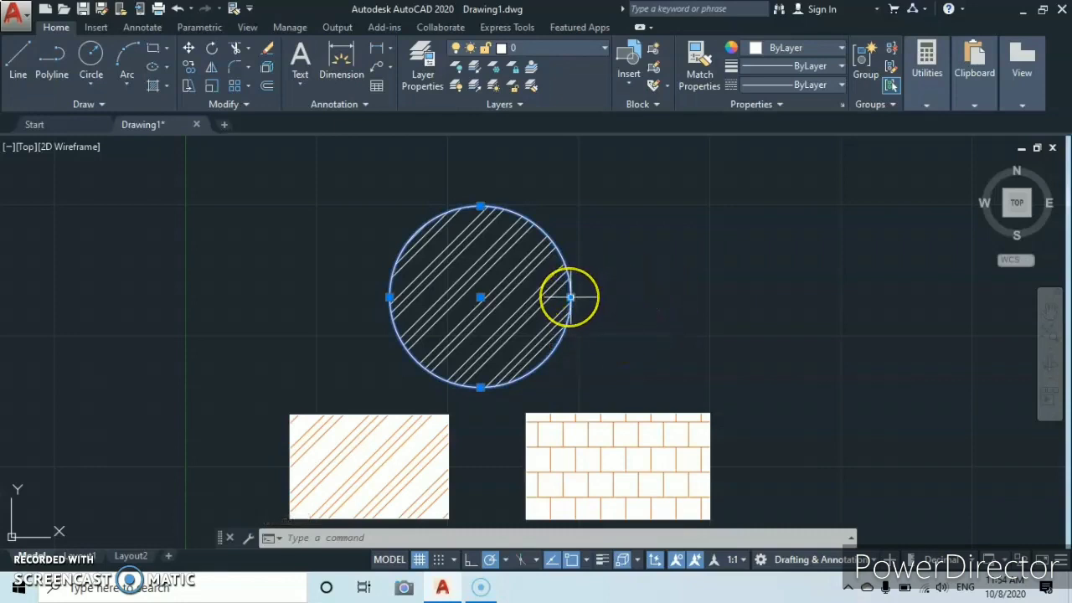
Try stretching the hatched circle's right grip, cancel the stretch, and select its hatch
click(569, 297)
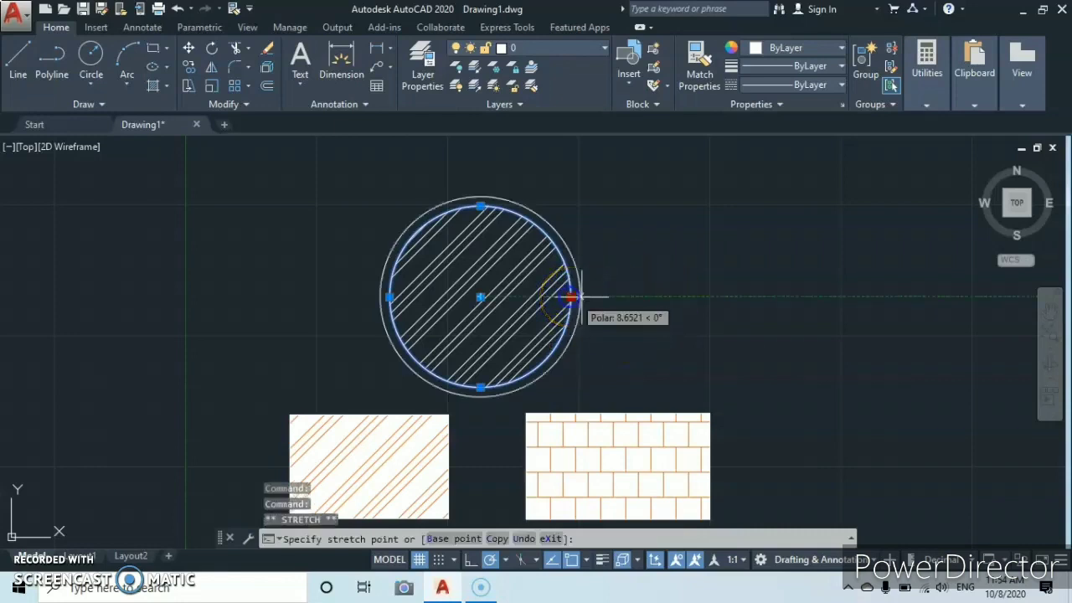
click(624, 294)
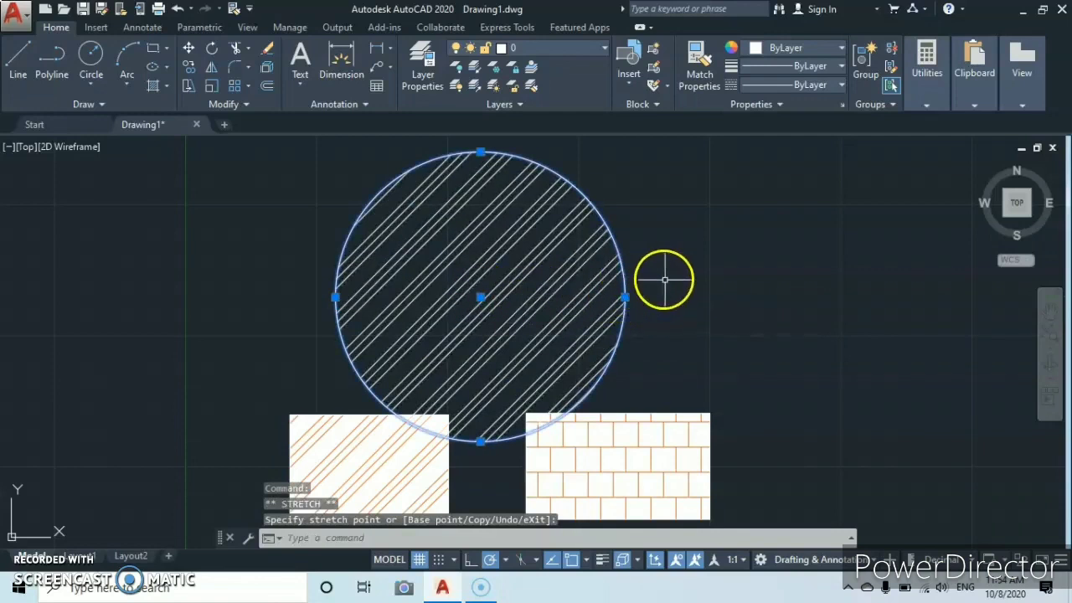
click(625, 297)
click(678, 293)
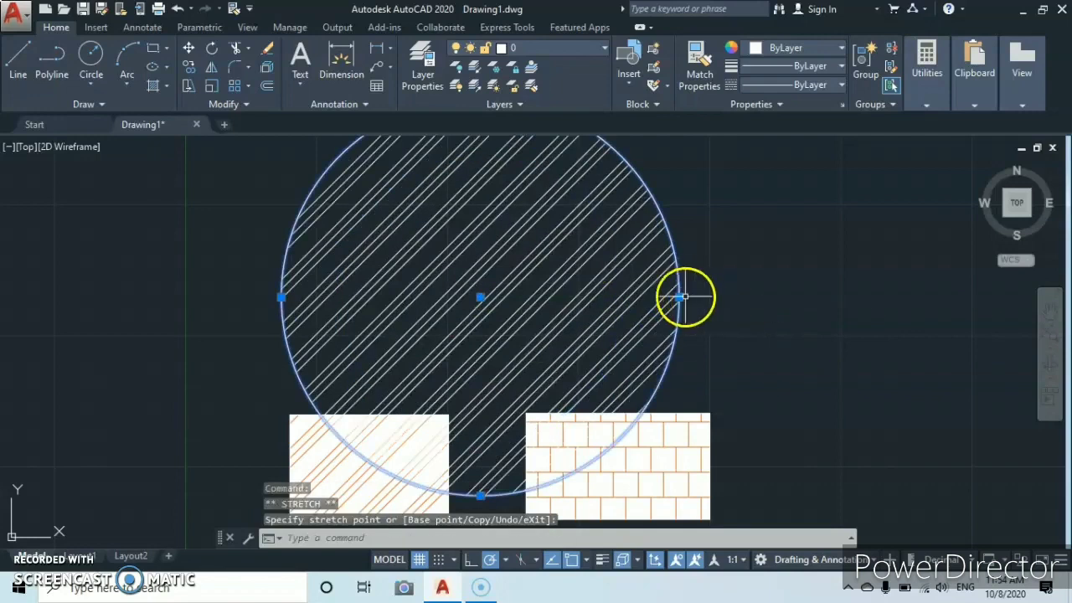
click(569, 298)
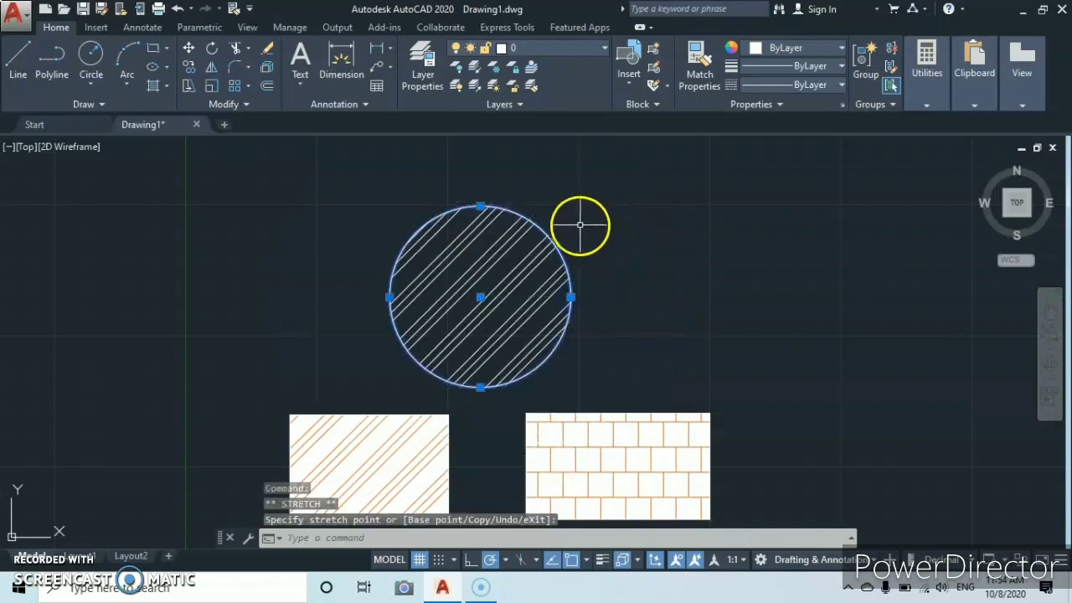
key(Escape)
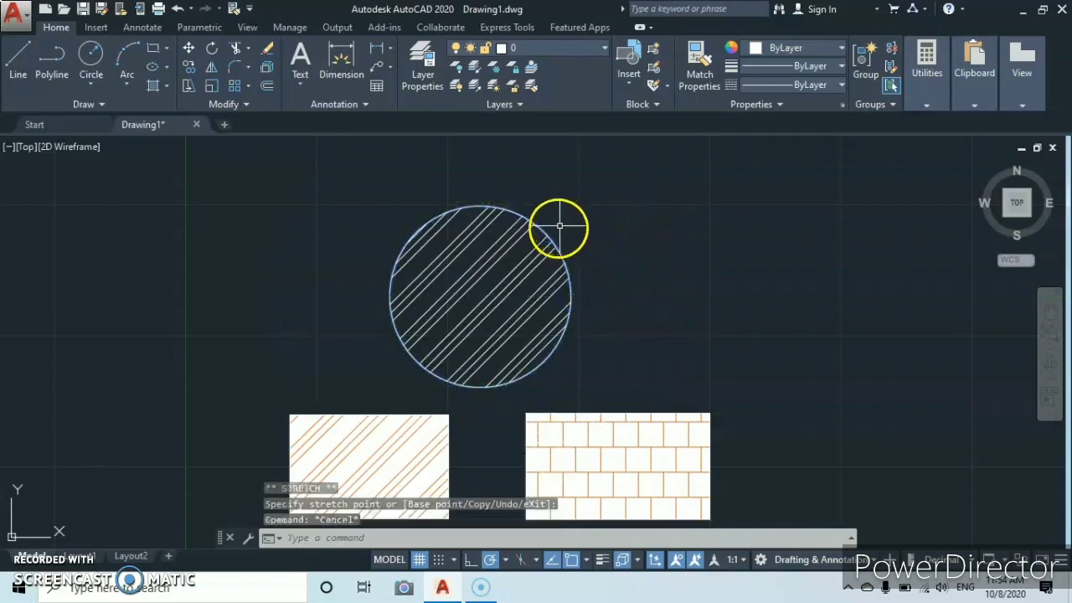
click(504, 276)
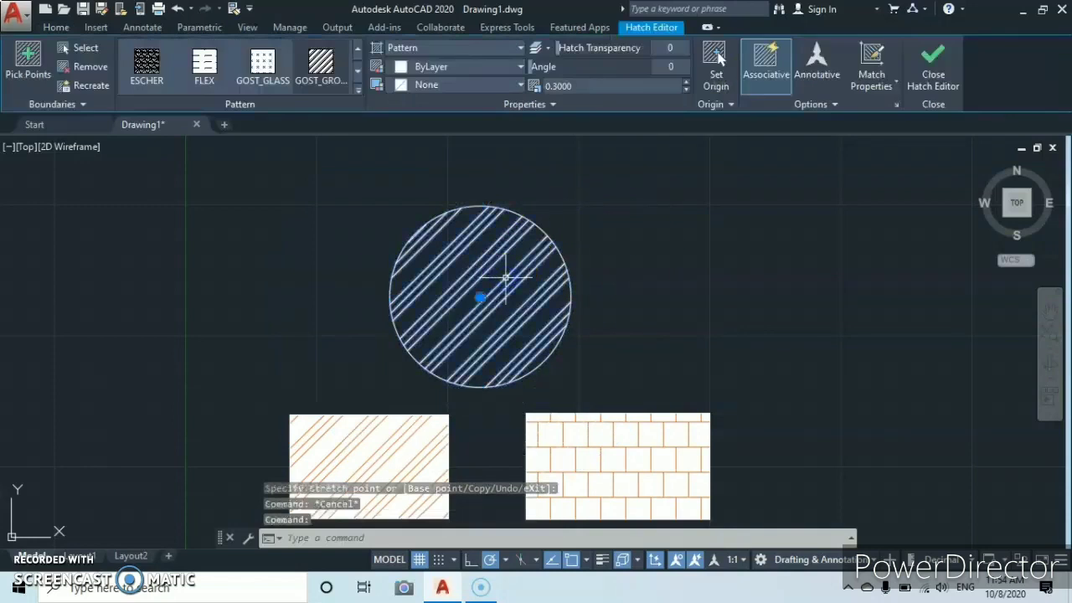
Turn Associative off for the circle's hatch, then stretch the circle larger, smaller and larger
click(763, 83)
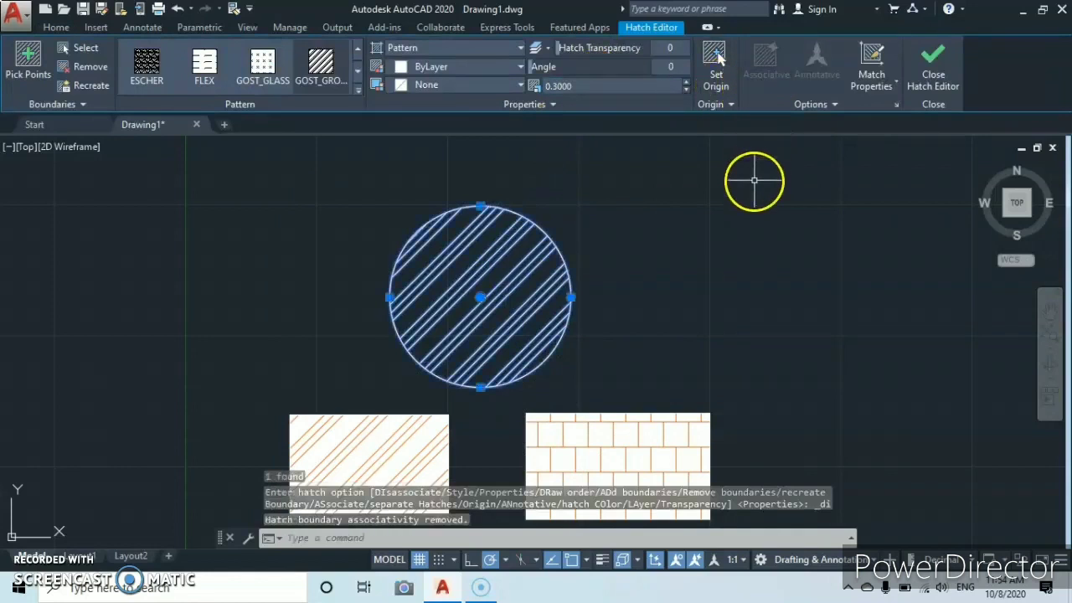
key(Escape)
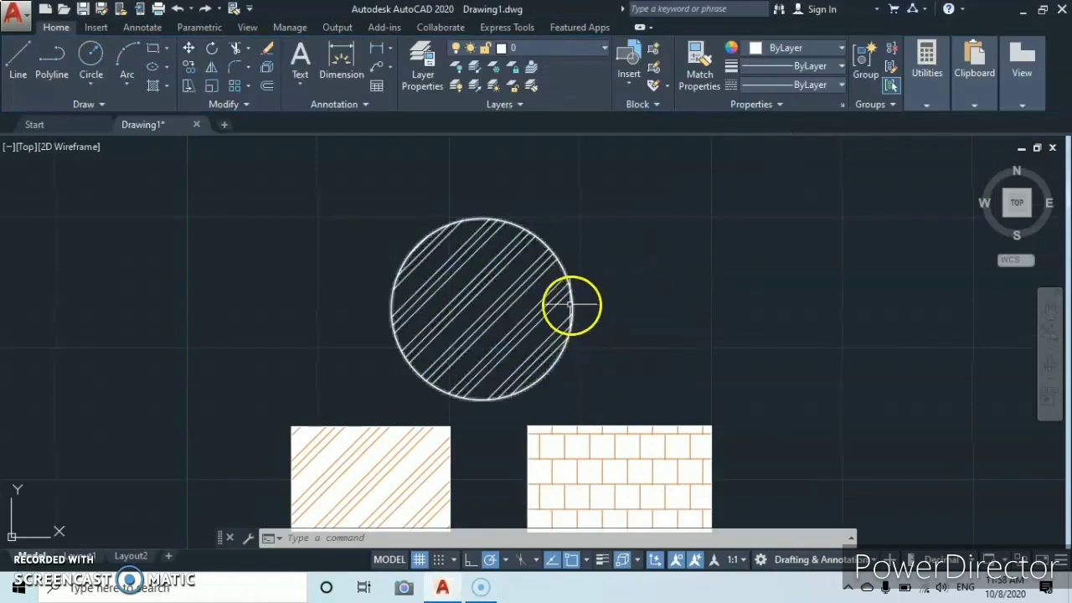
click(571, 305)
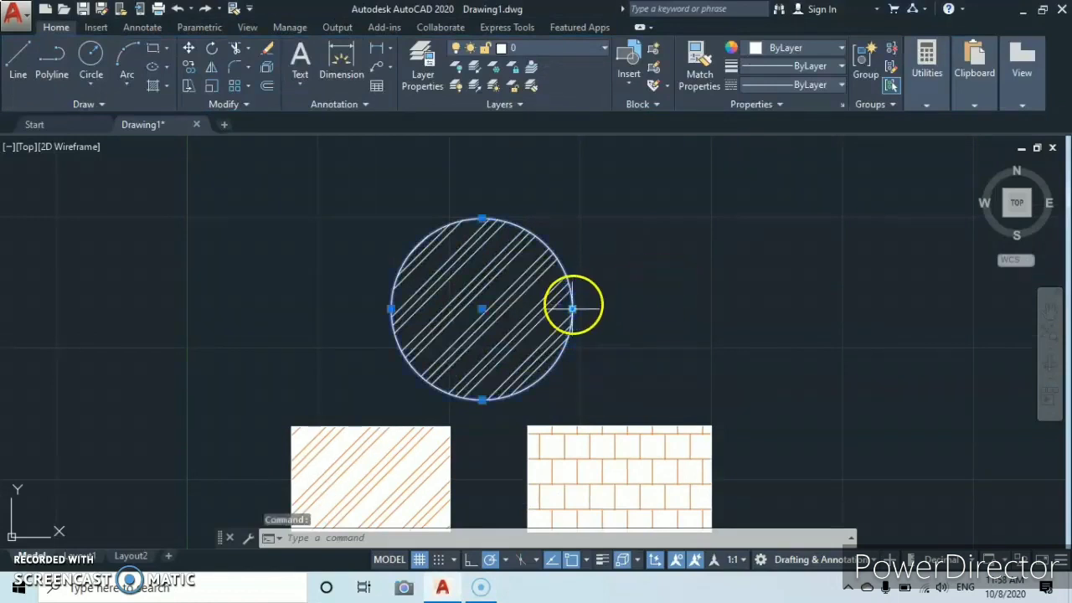
click(571, 309)
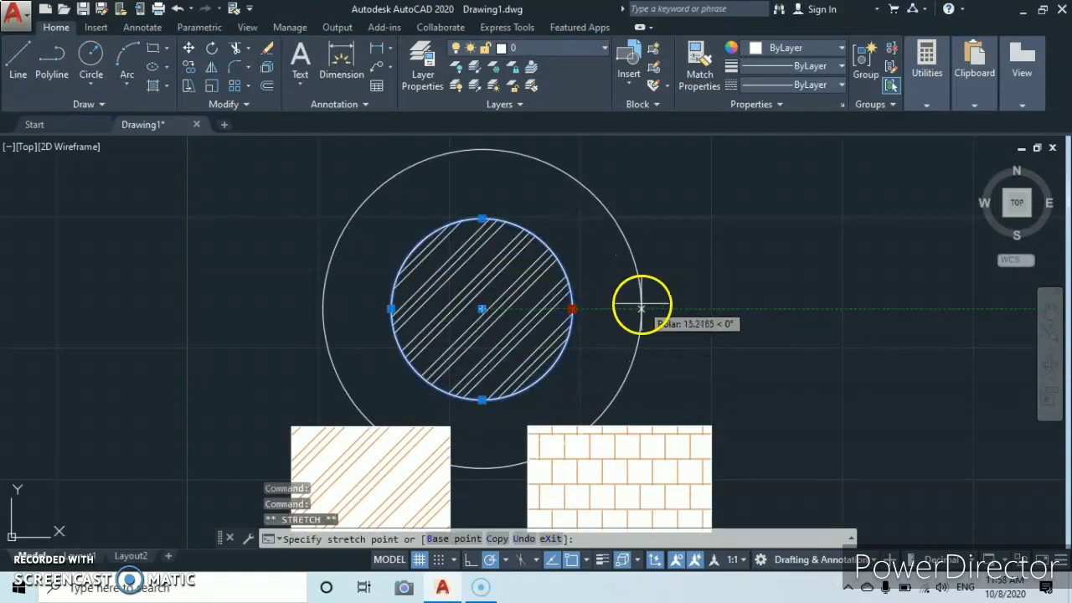
click(641, 308)
click(585, 333)
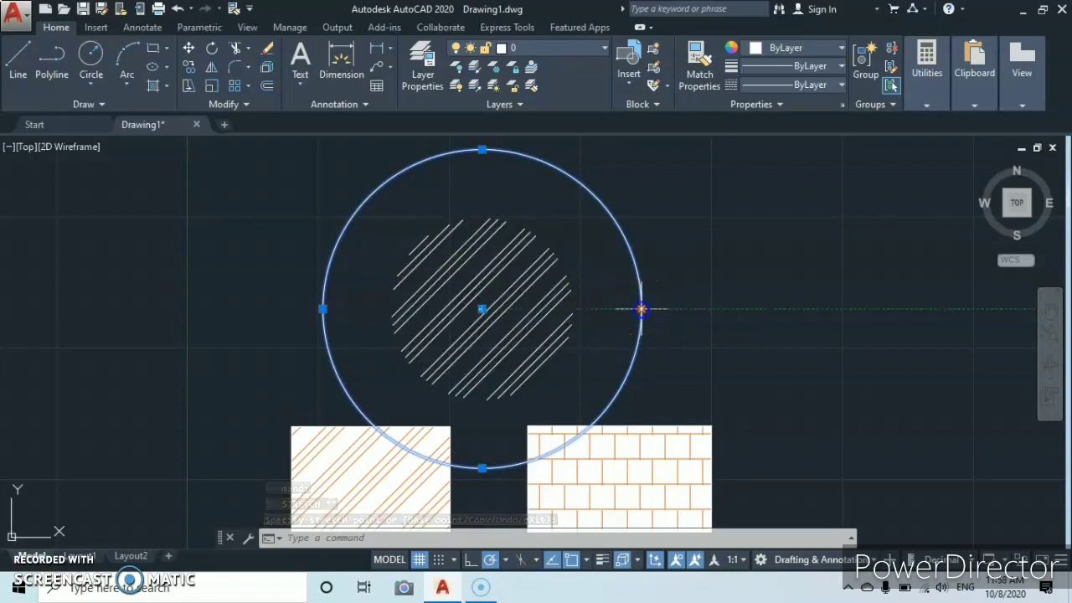
click(640, 308)
click(540, 308)
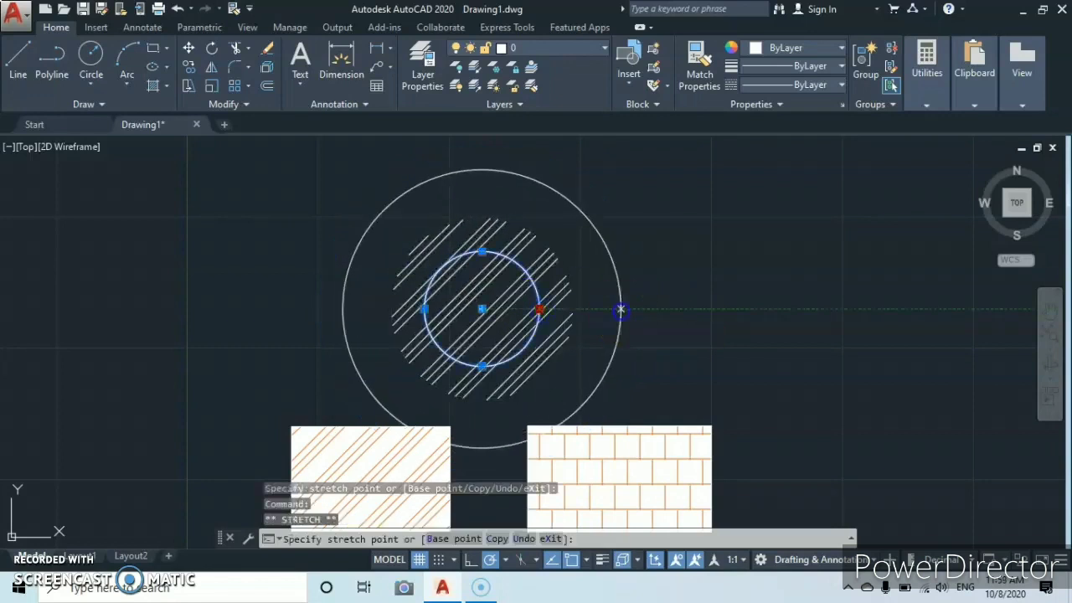
click(621, 309)
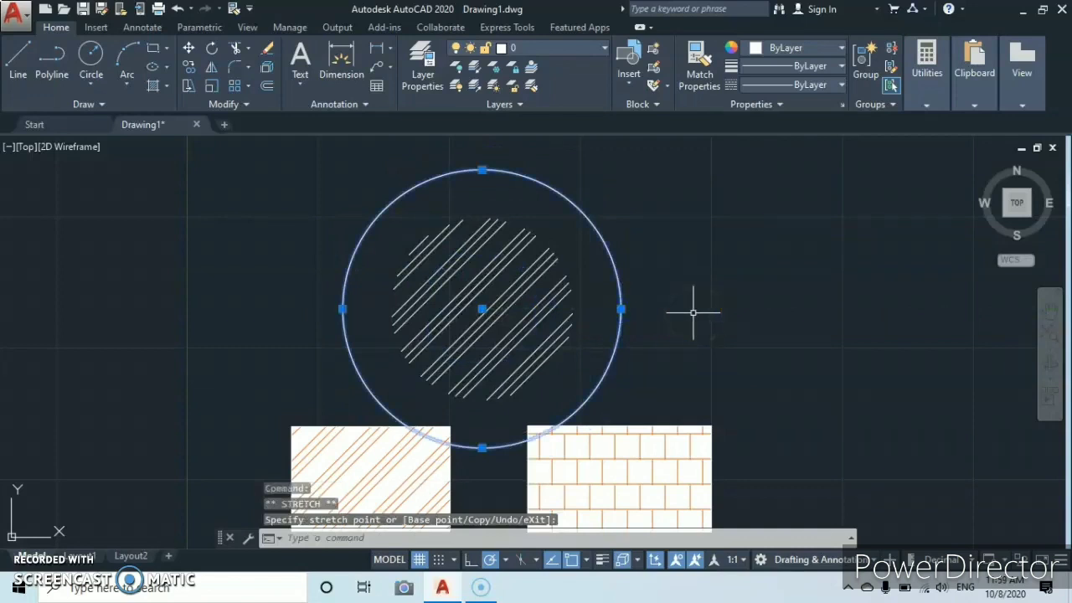
click(577, 296)
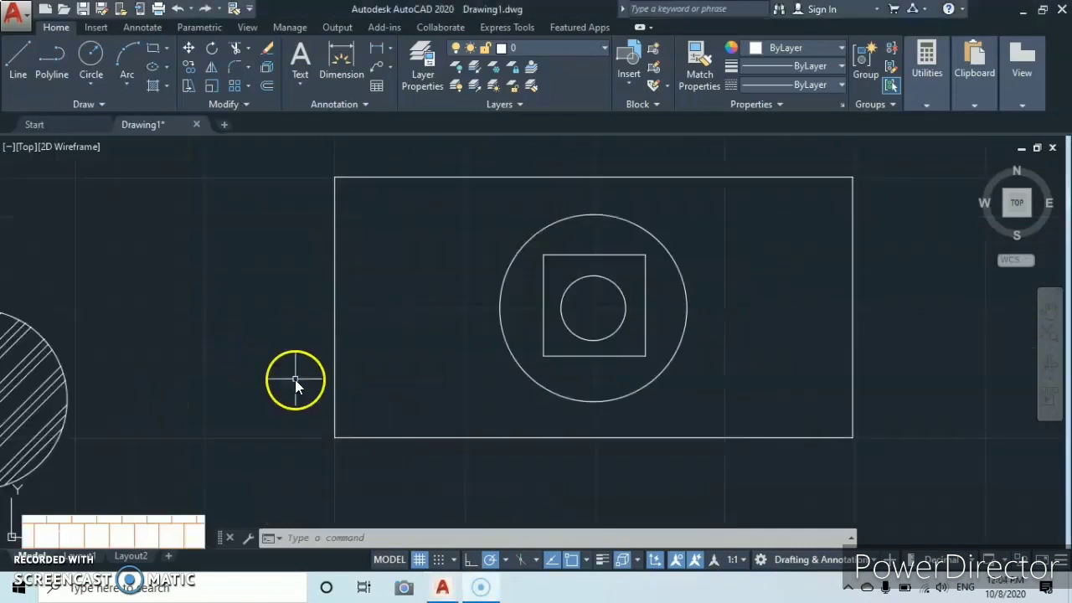
Zoom and pan to the rectangle with nested circles and square, and start a new hatch
scroll(402, 351, down, 3)
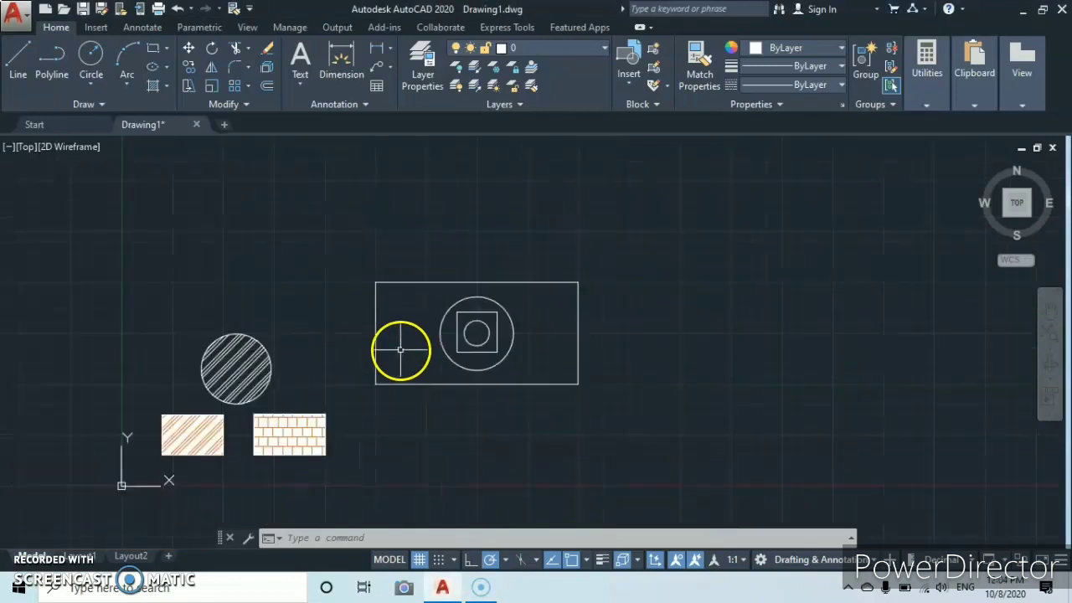
mouse_move(407, 378)
middle_down()
mouse_move(429, 355)
mouse_move(418, 318)
middle_up()
scroll(429, 355, up, 2)
scroll(531, 309, up, 2)
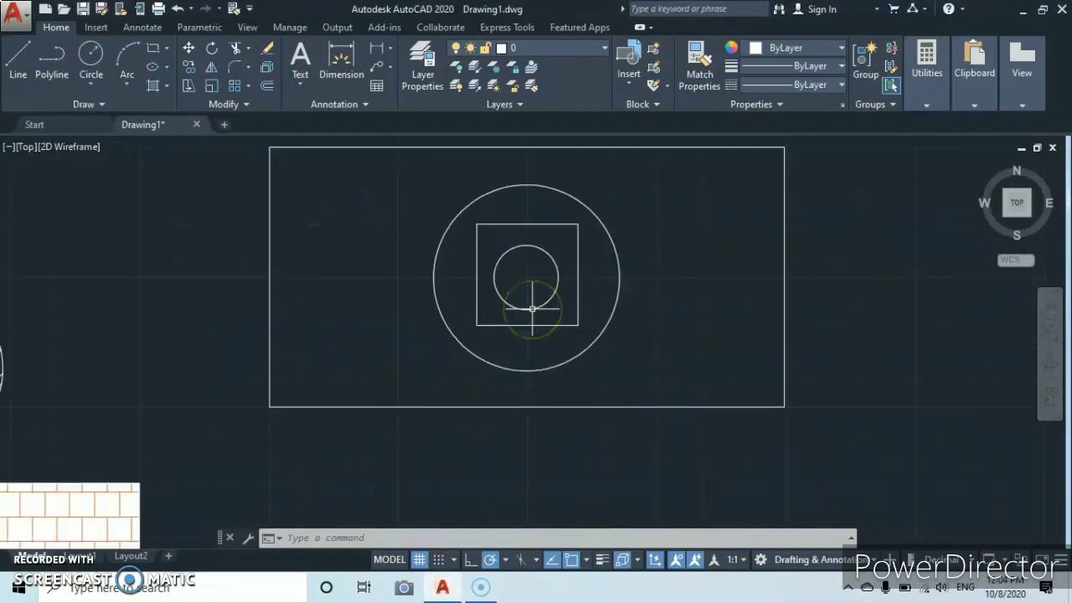
middle_drag(532, 309, 541, 380)
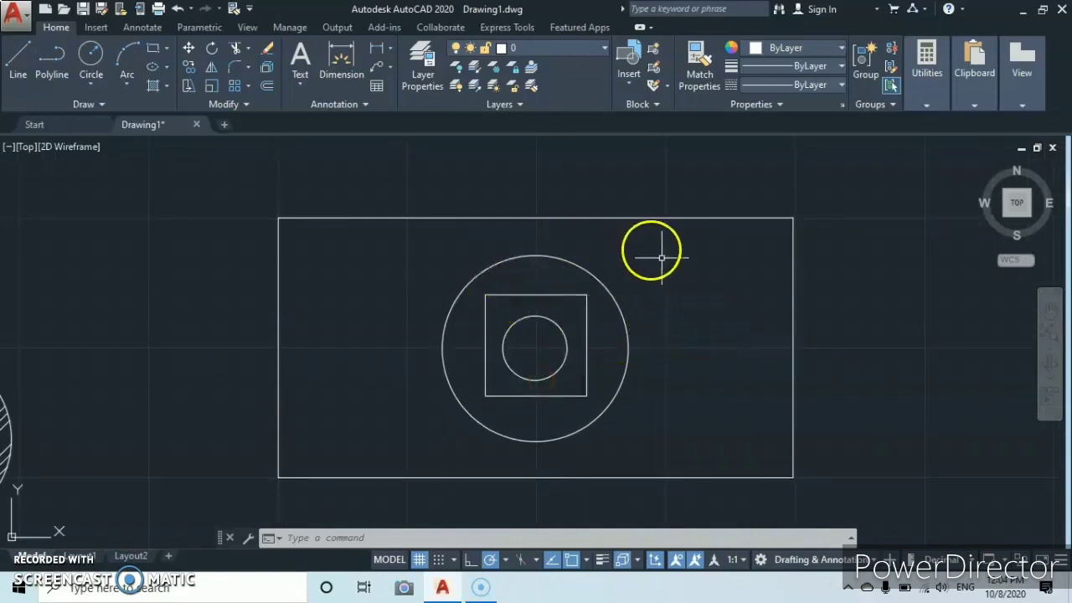
click(154, 87)
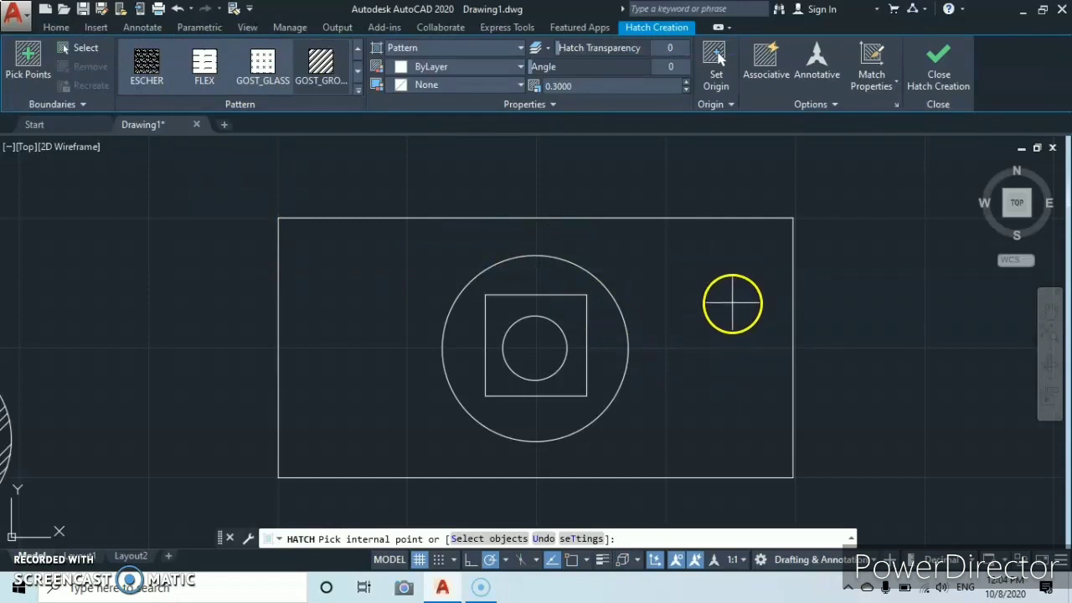
Pick inside the nested-shapes rectangle and set island detection to Normal Island Detection
click(729, 289)
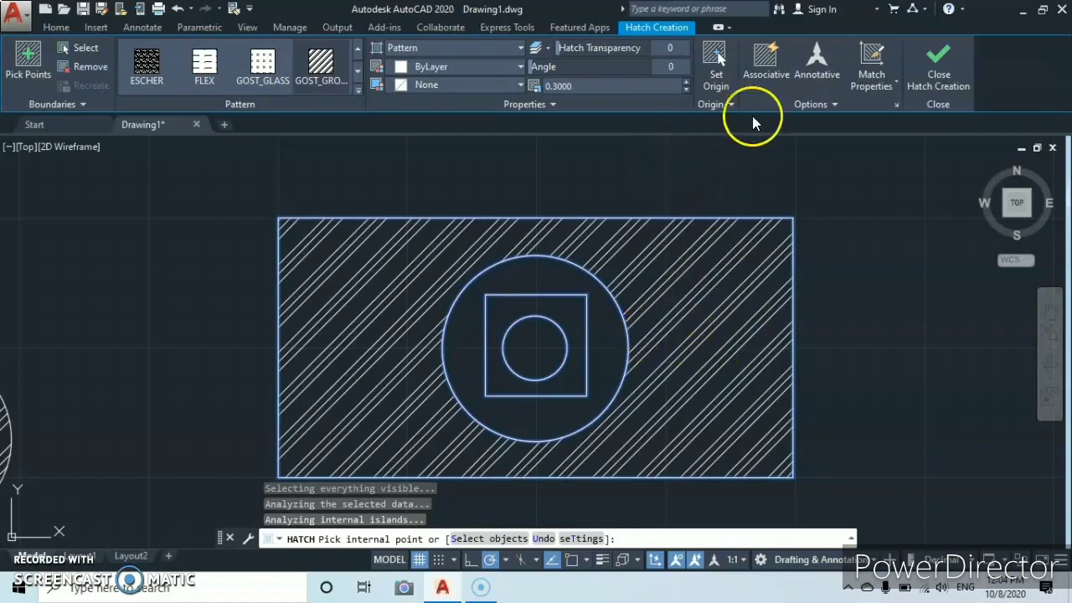
click(835, 105)
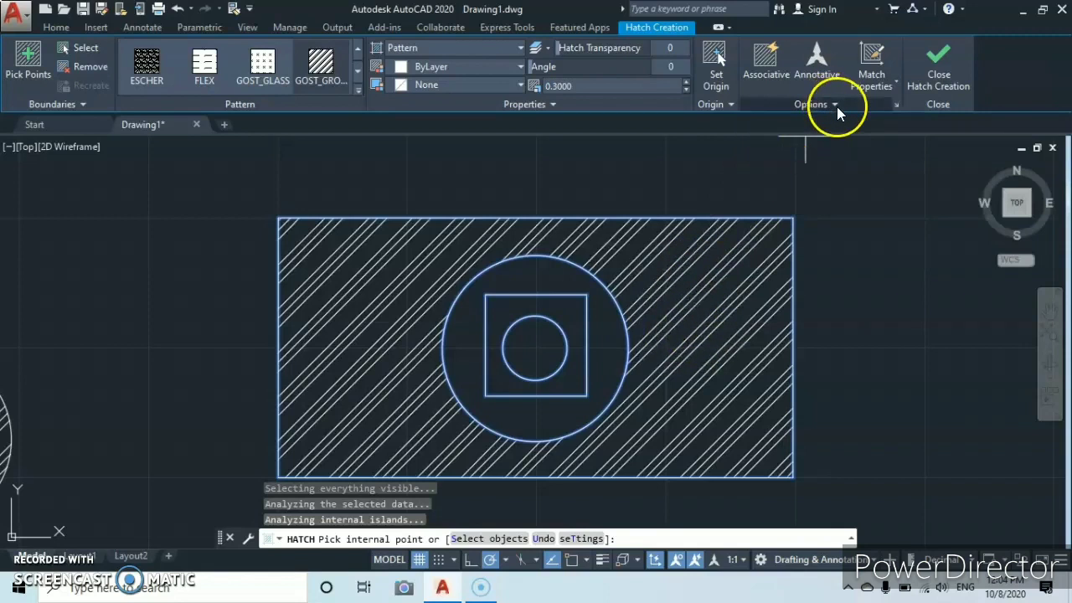
click(834, 104)
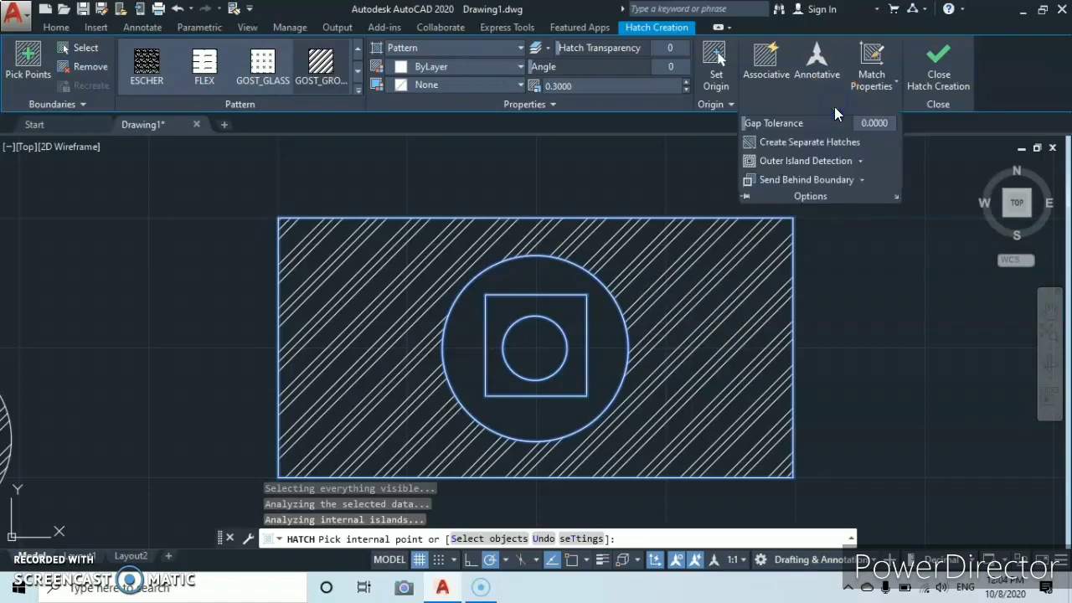
click(860, 160)
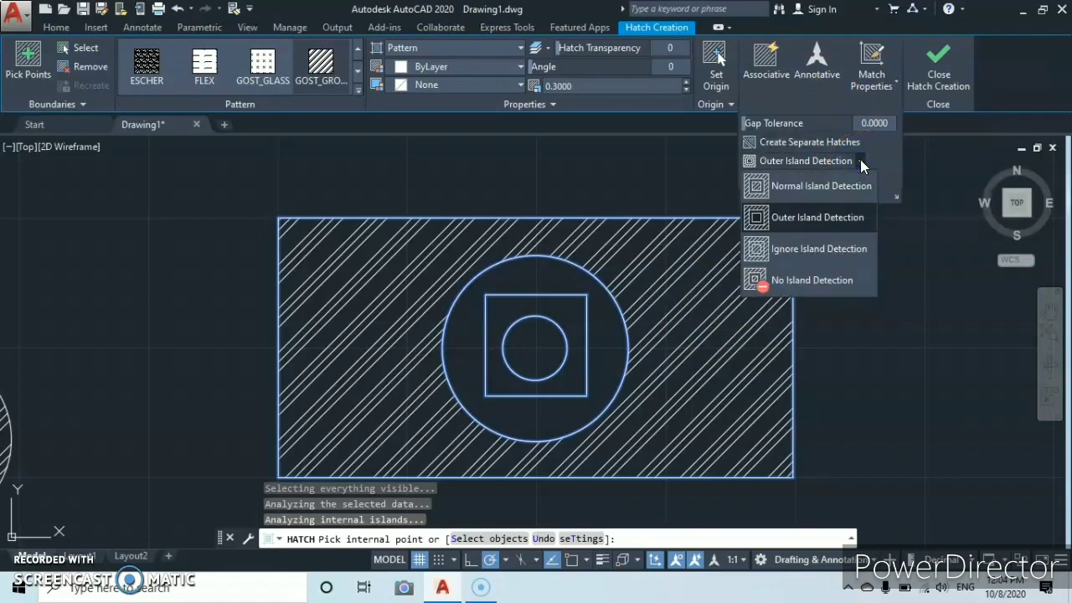
click(845, 183)
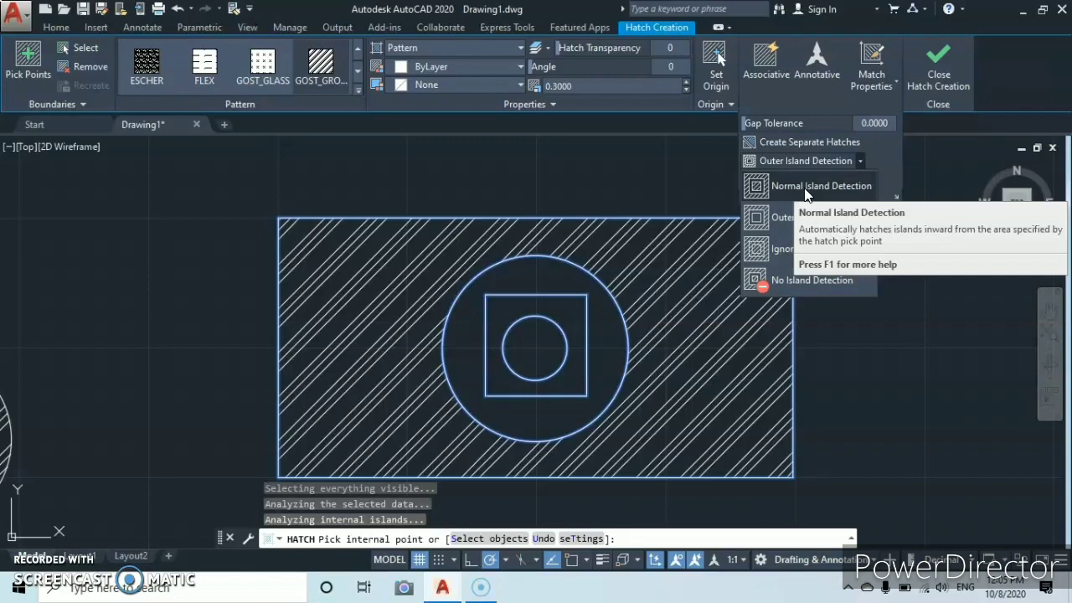
click(805, 187)
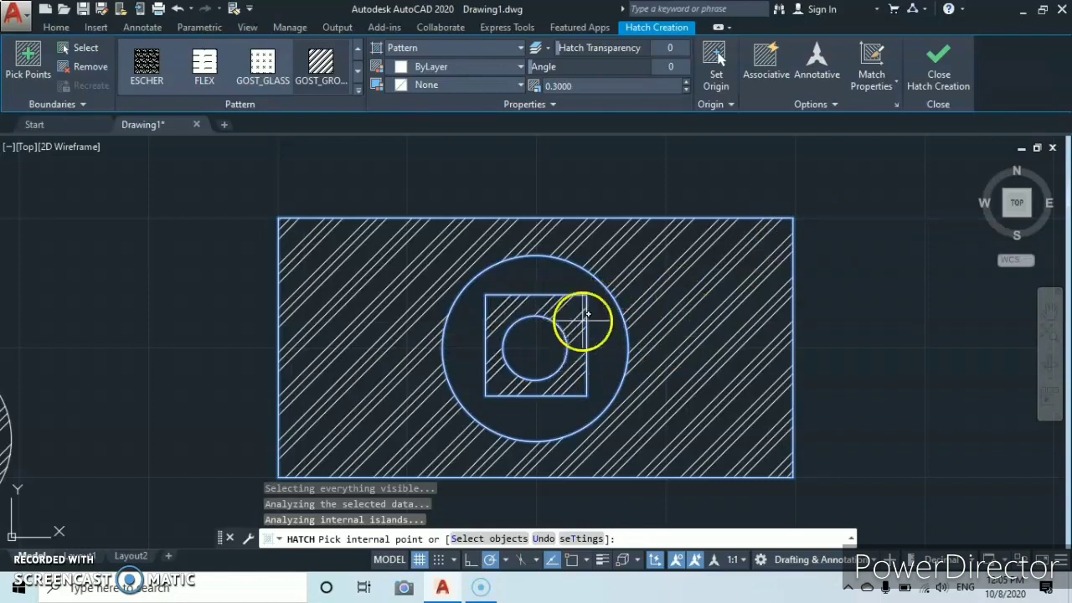
Switch island detection to Ignore Island Detection so the whole rectangle fills, and commit the hatch
click(829, 103)
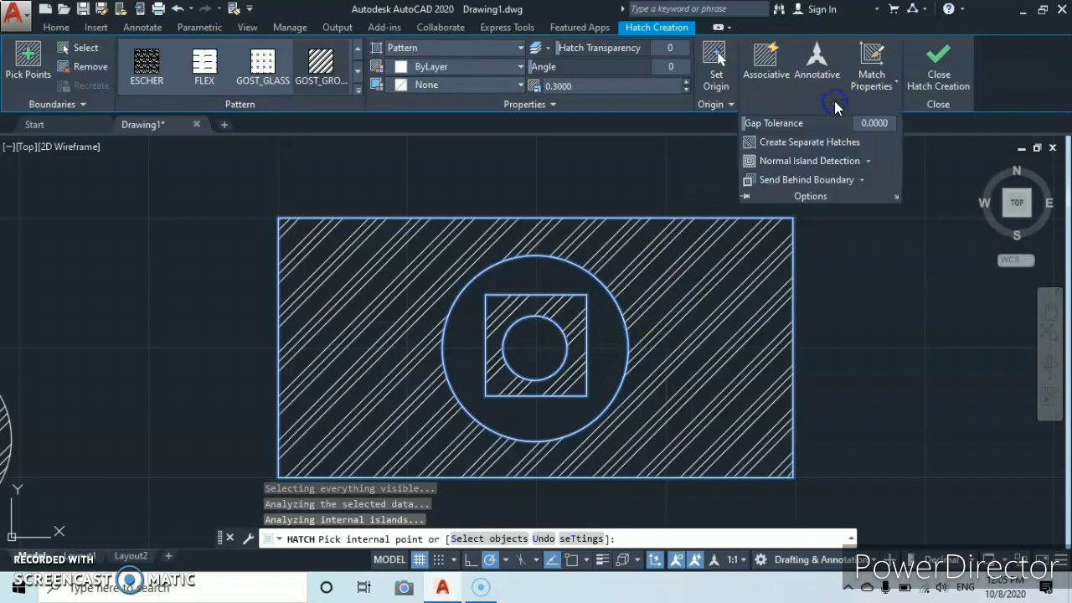
click(866, 164)
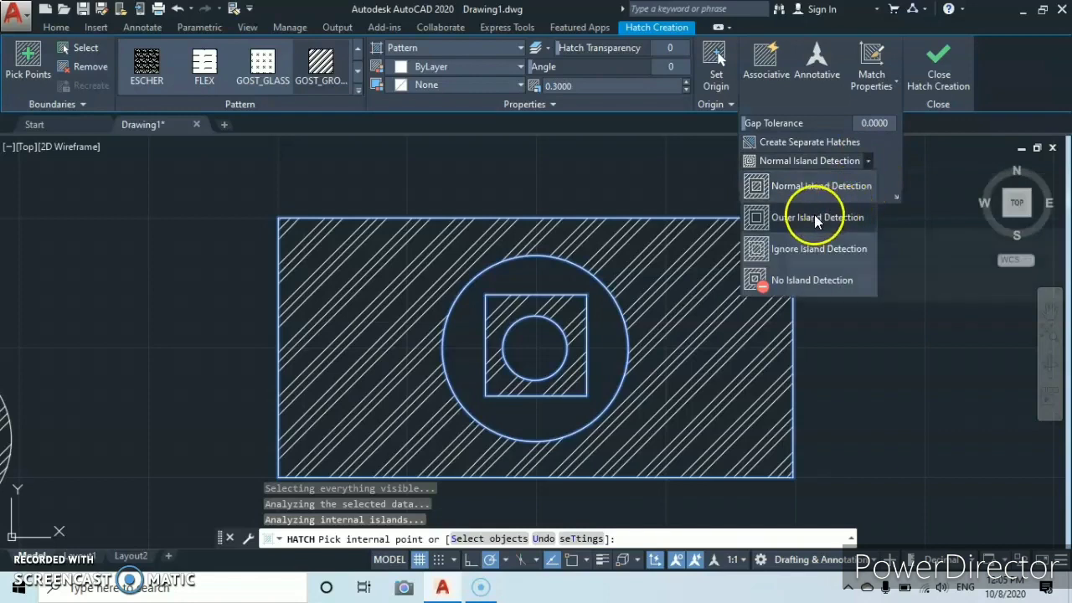
click(779, 249)
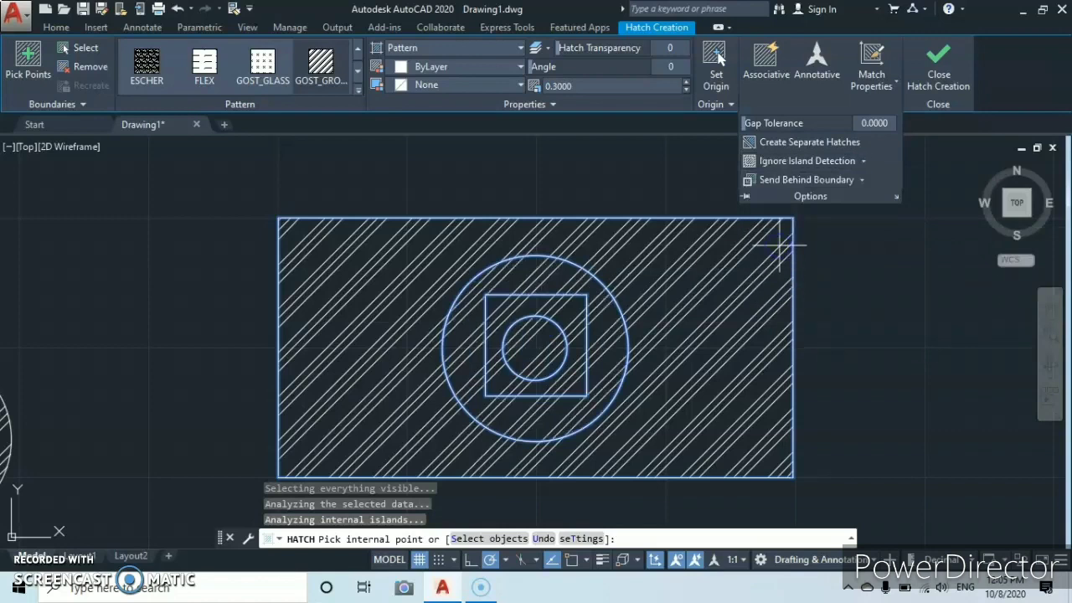
scroll(575, 341, up, 3)
scroll(567, 335, down, 3)
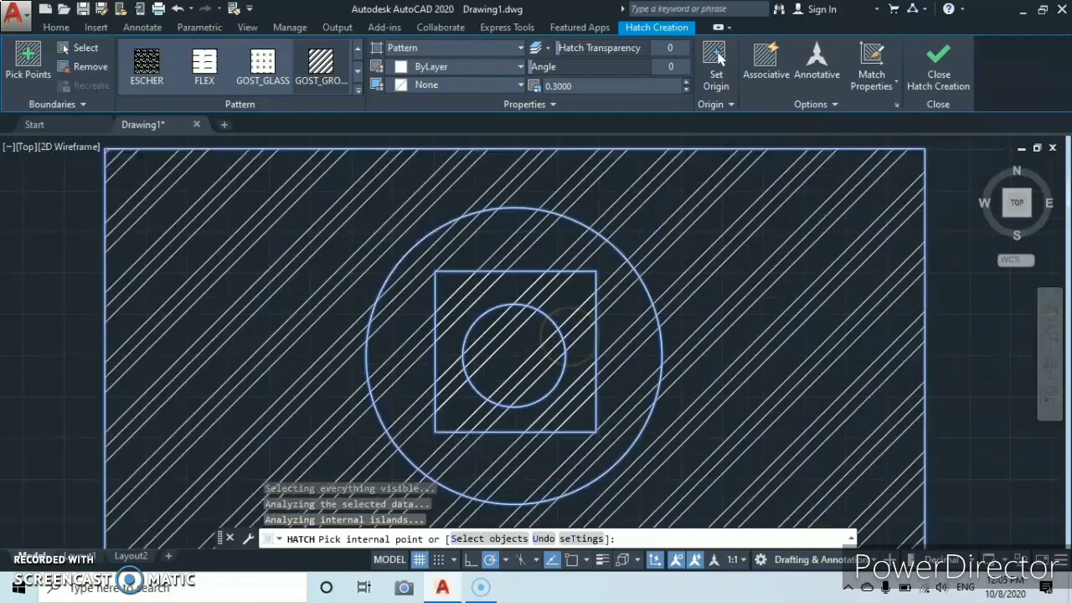
mouse_move(653, 326)
middle_down()
mouse_move(626, 339)
mouse_move(645, 322)
middle_up()
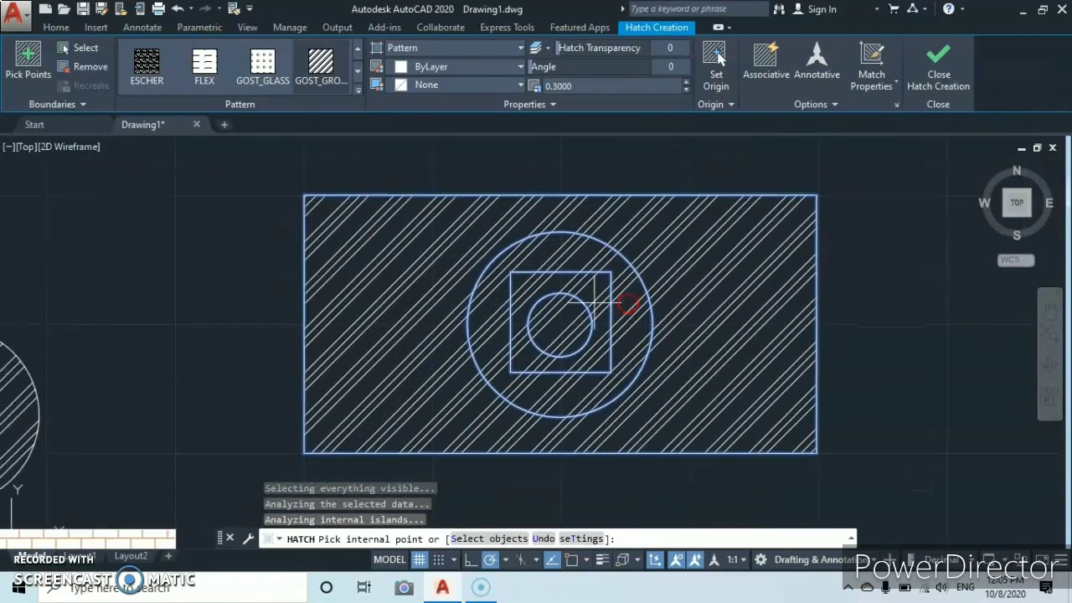
key(Return)
scroll(467, 339, down, 3)
Bring the brick-hatched rectangle into view and make its brick hatch annotative
middle_drag(471, 341, 723, 210)
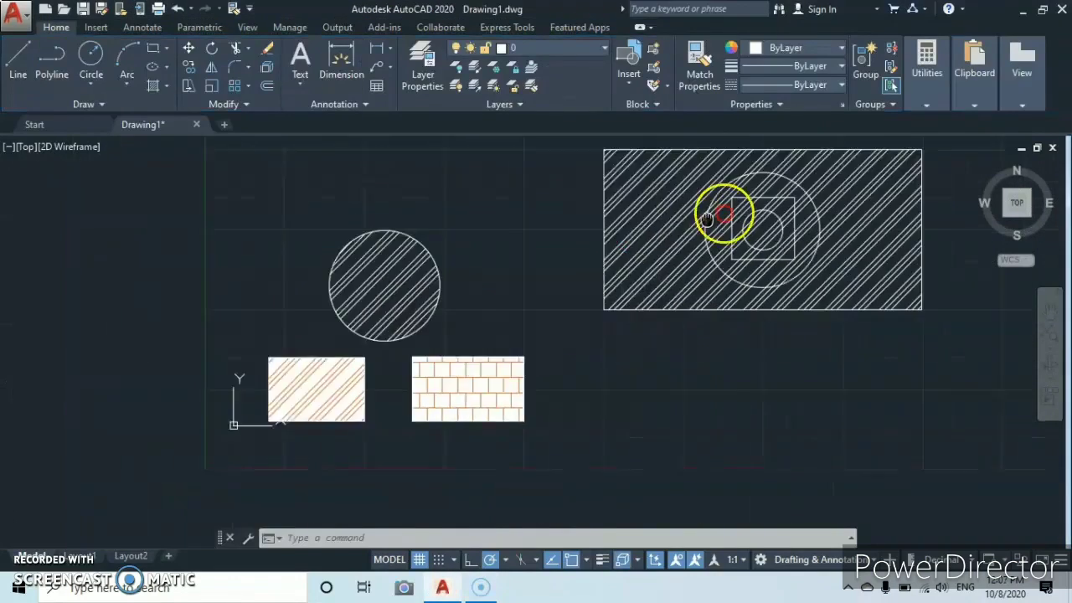
scroll(723, 210, down, 1)
scroll(535, 341, up, 2)
mouse_move(538, 346)
middle_down()
mouse_move(622, 306)
mouse_move(648, 306)
middle_up()
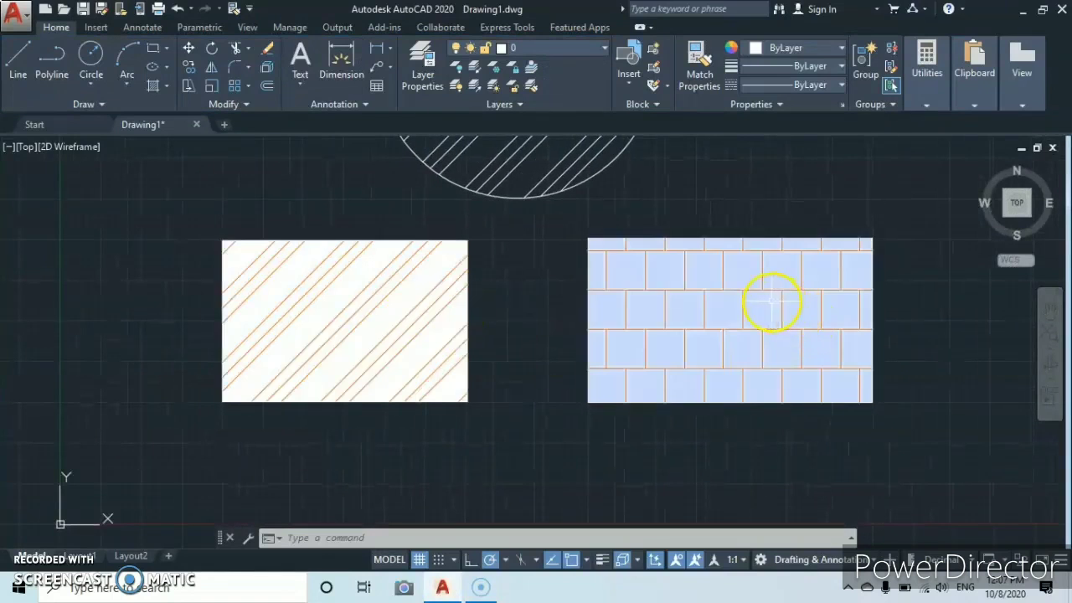
middle_drag(771, 304, 742, 381)
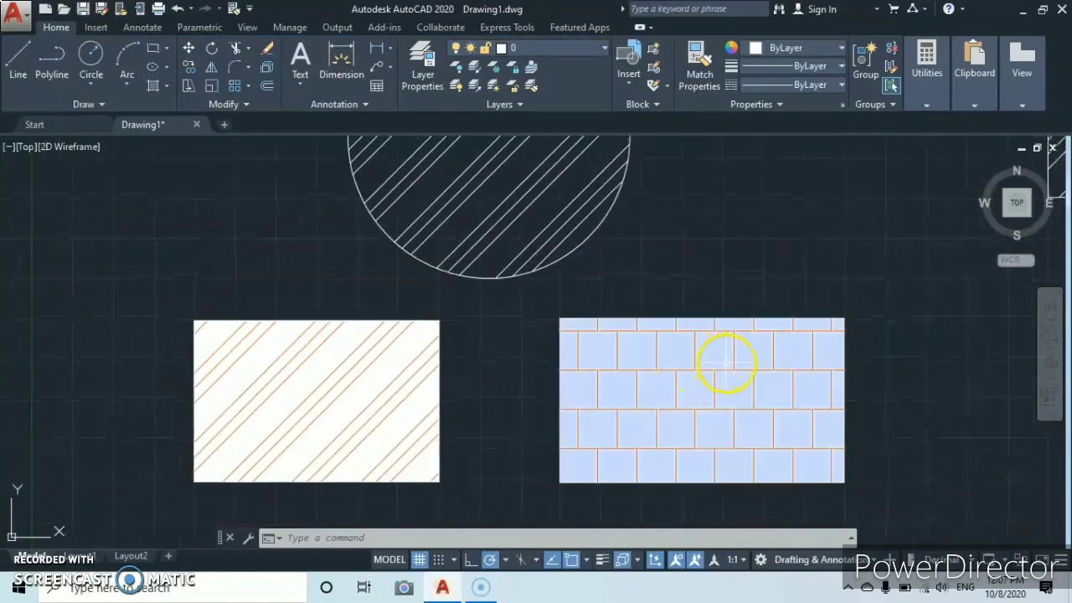
click(675, 397)
click(675, 393)
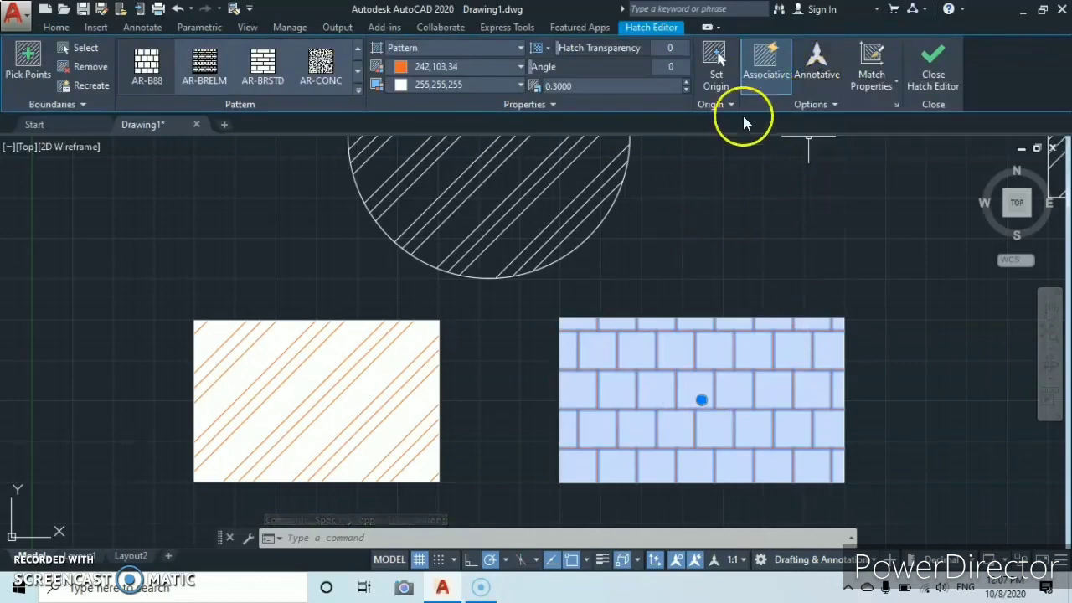
click(818, 76)
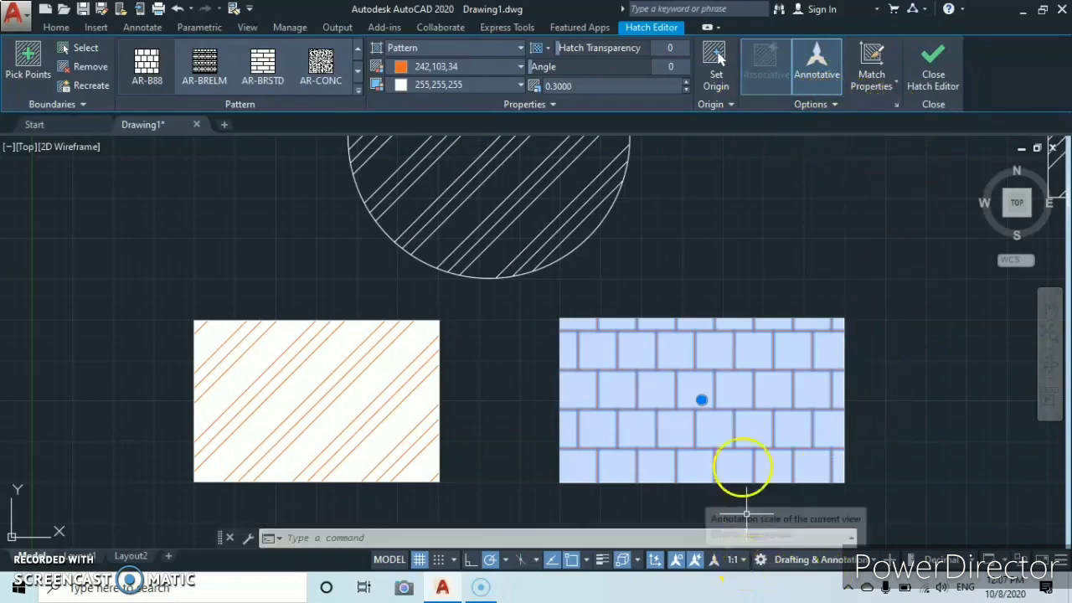
Cycle the annotation scale through 1:4 and 2:1, ending at 4:1, and view all shapes
click(742, 560)
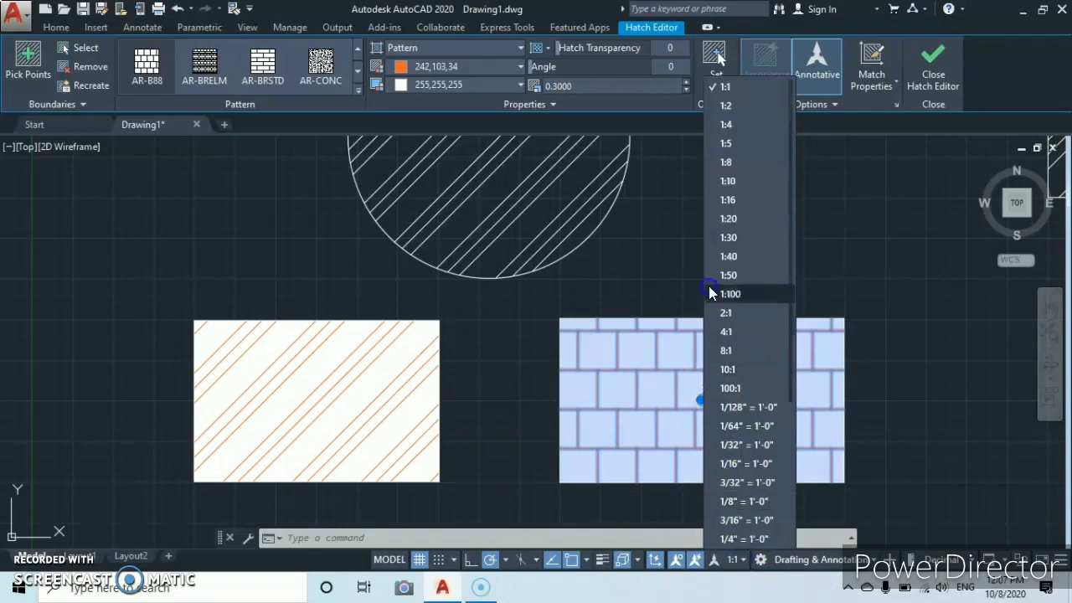
click(731, 124)
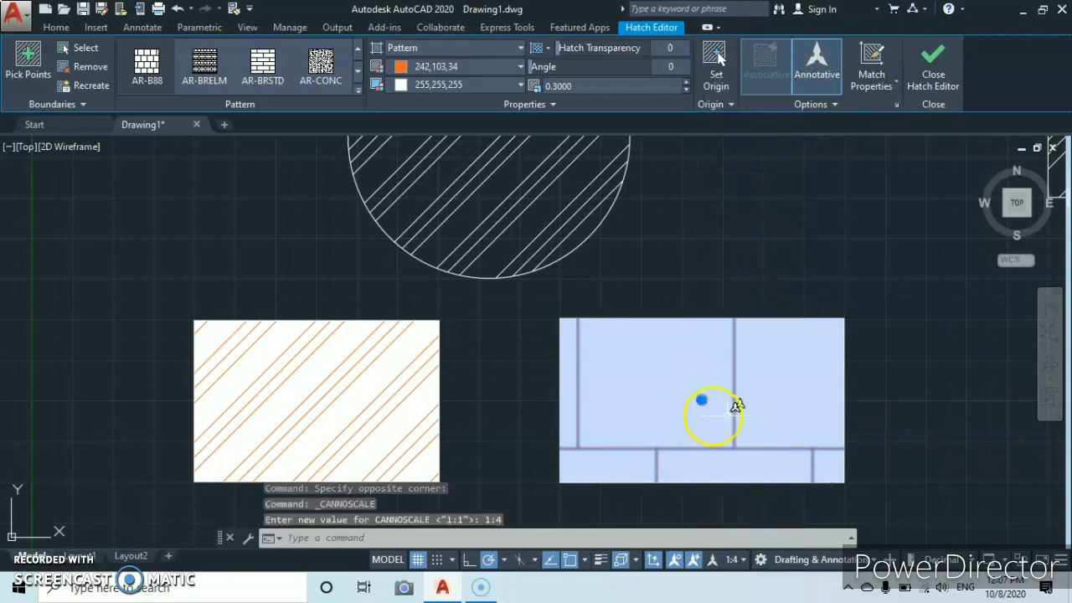
click(734, 559)
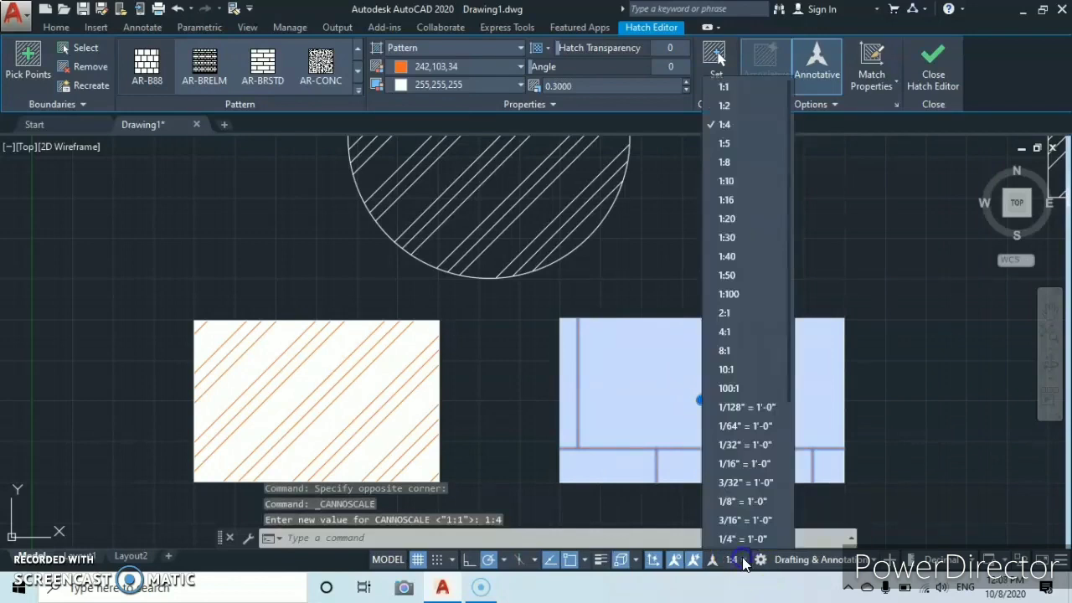
click(727, 311)
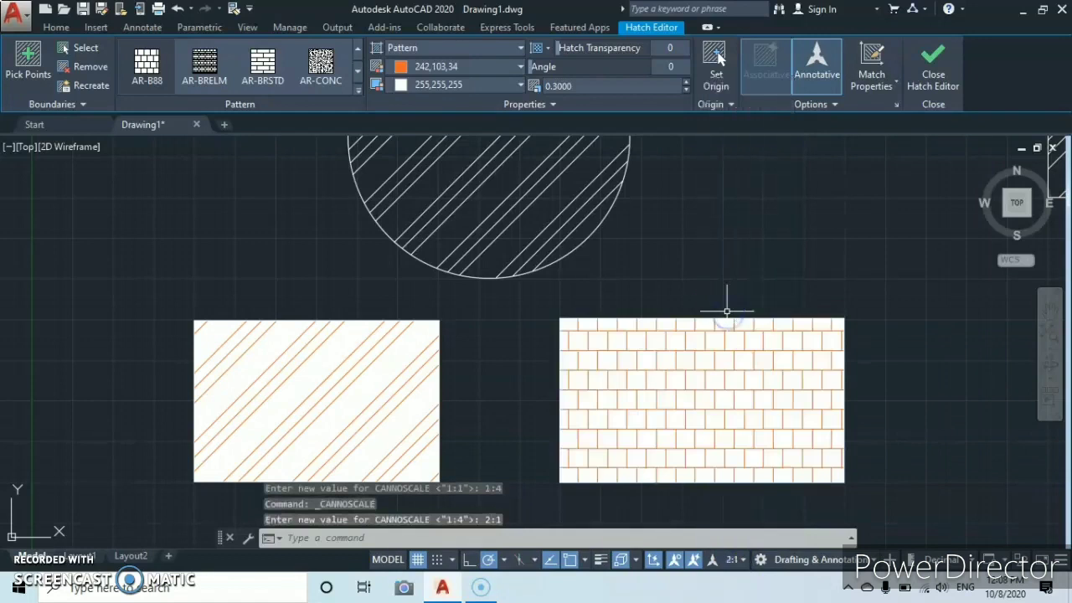
click(718, 417)
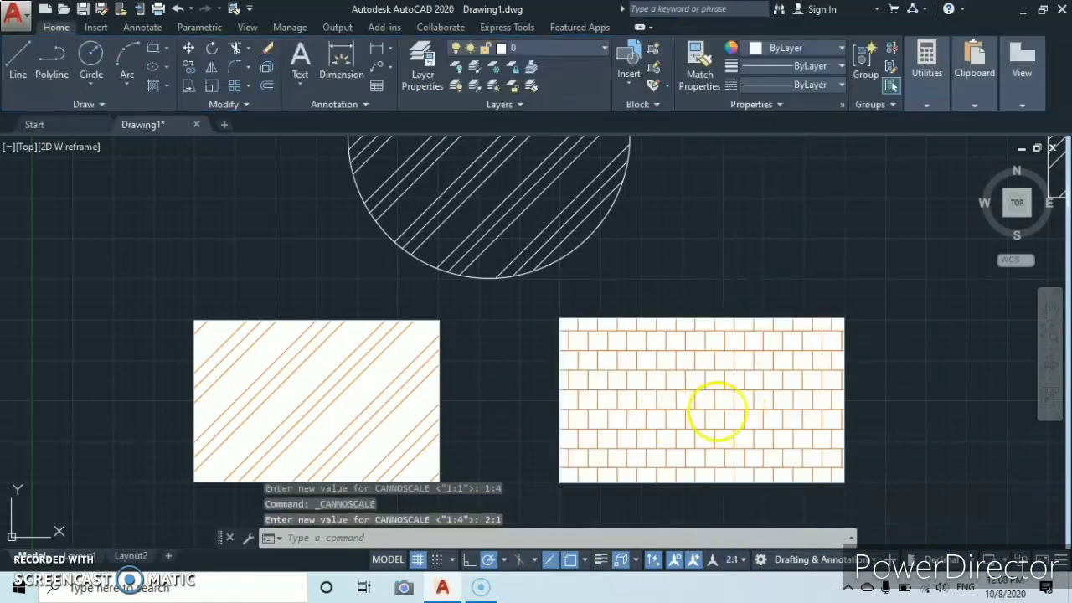
click(741, 560)
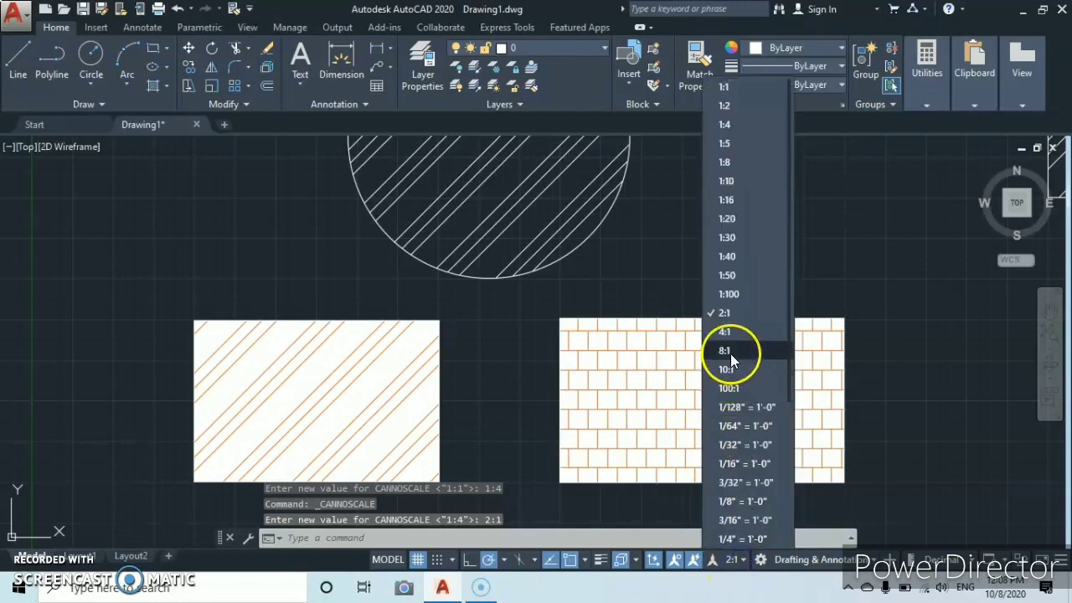
click(726, 331)
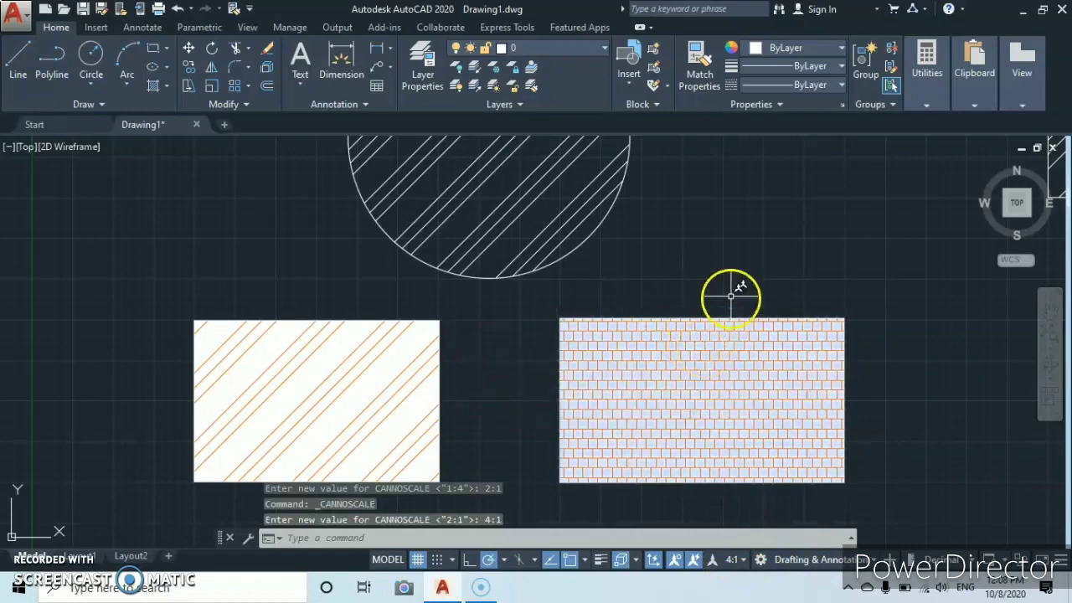
scroll(698, 265, down, 2)
middle_drag(698, 266, 604, 332)
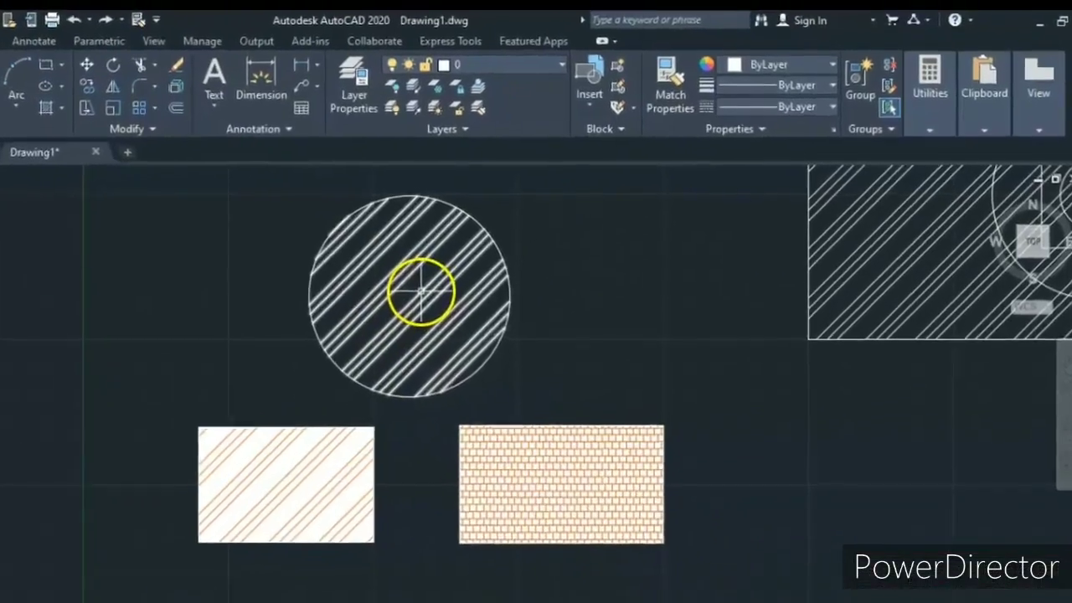
Match the circle's hatch to the rectangle's AR-B88 brick hatch, then zoom into the striped rectangle
click(482, 246)
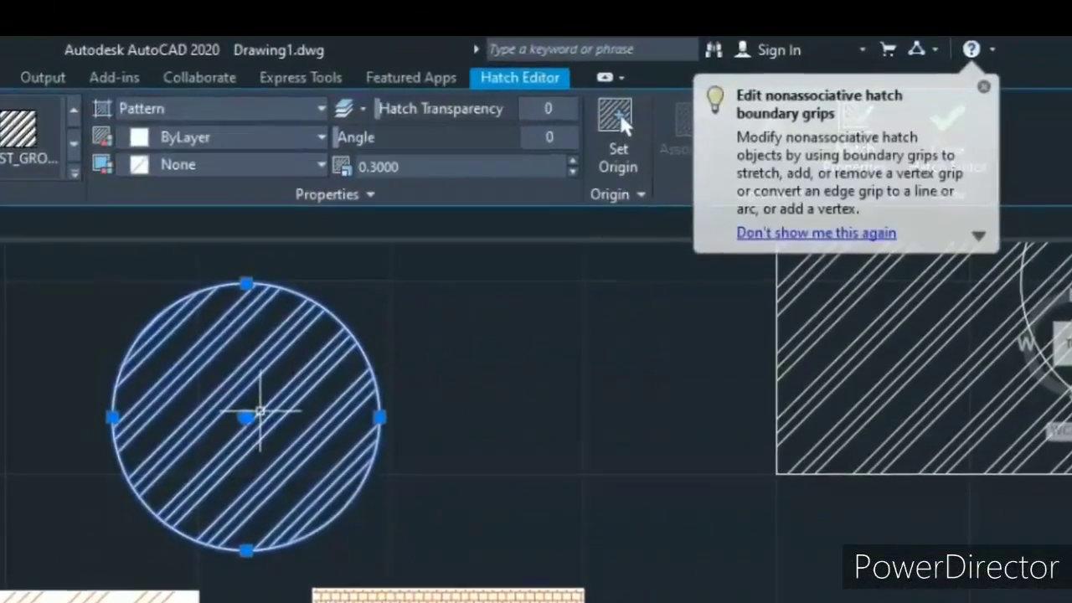
click(381, 392)
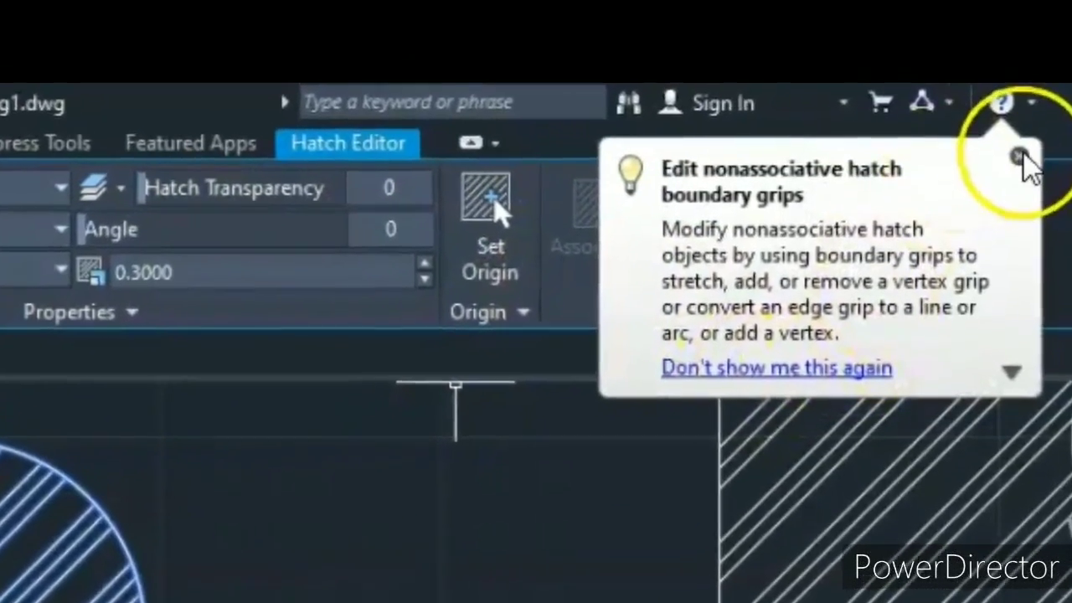
click(1020, 155)
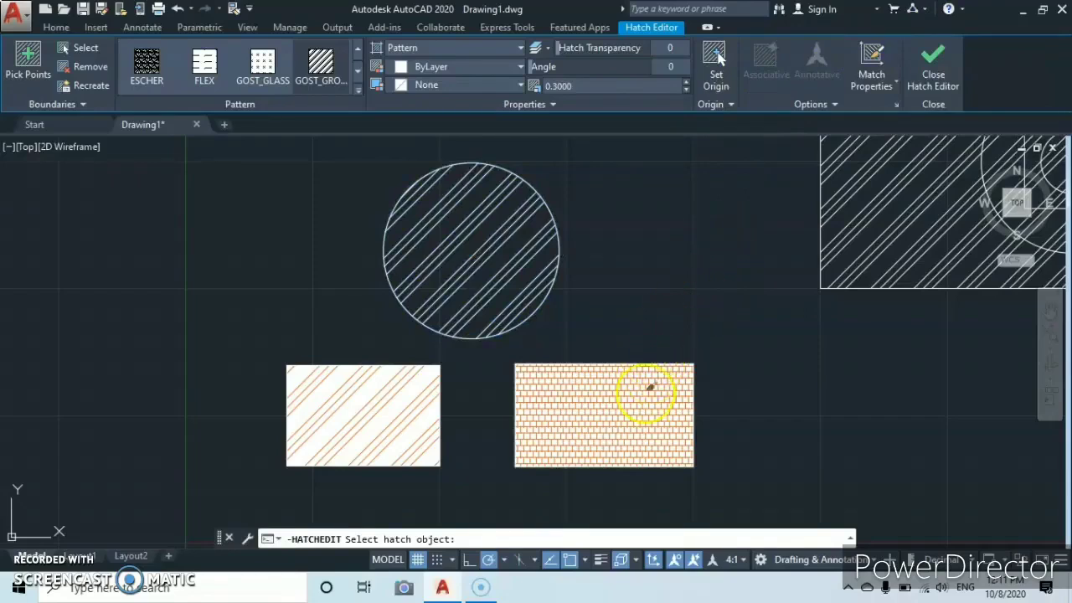
click(639, 409)
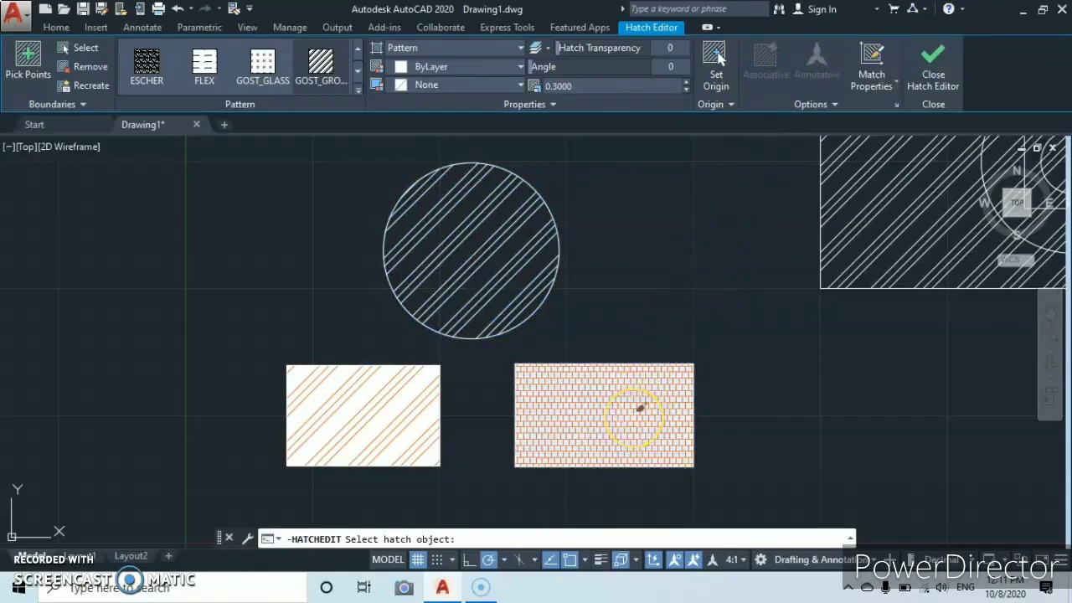
click(639, 408)
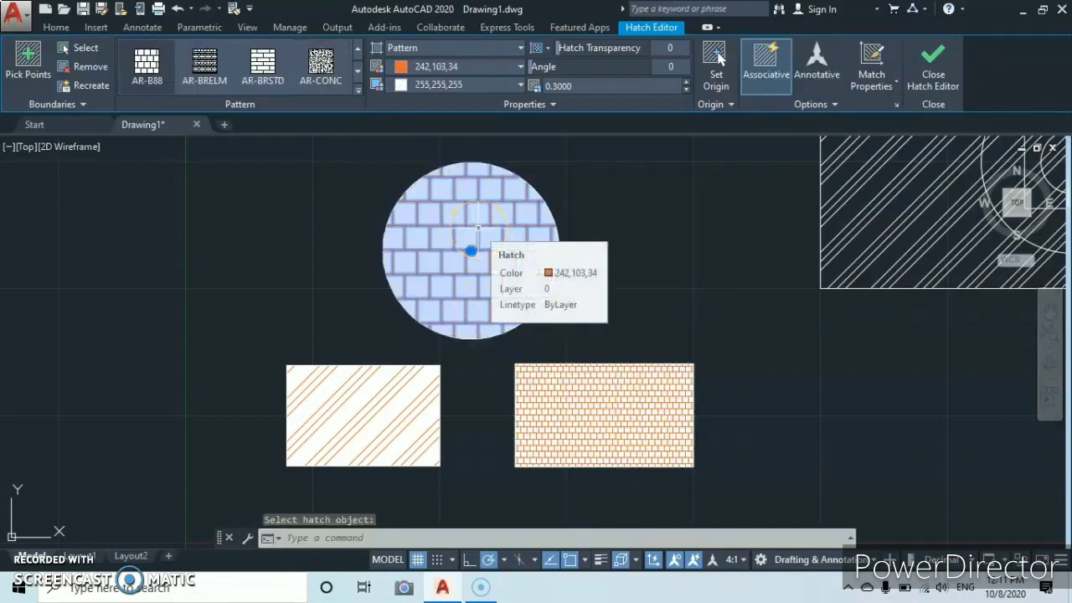
key(Escape)
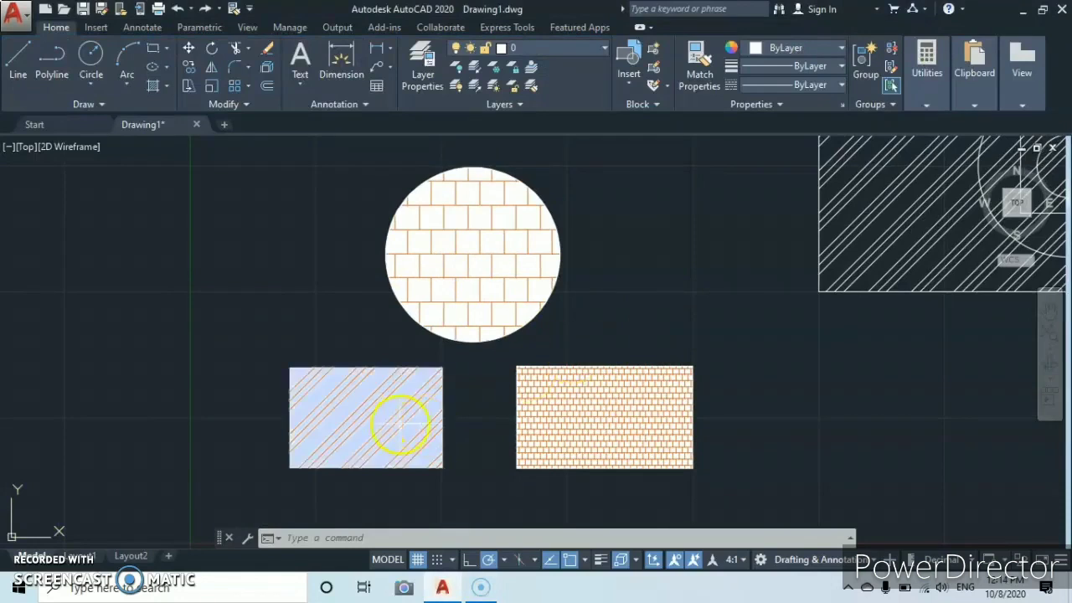
scroll(394, 427, up, 4)
mouse_move(394, 411)
middle_down()
mouse_move(592, 286)
mouse_move(605, 318)
middle_up()
scroll(547, 333, up, 2)
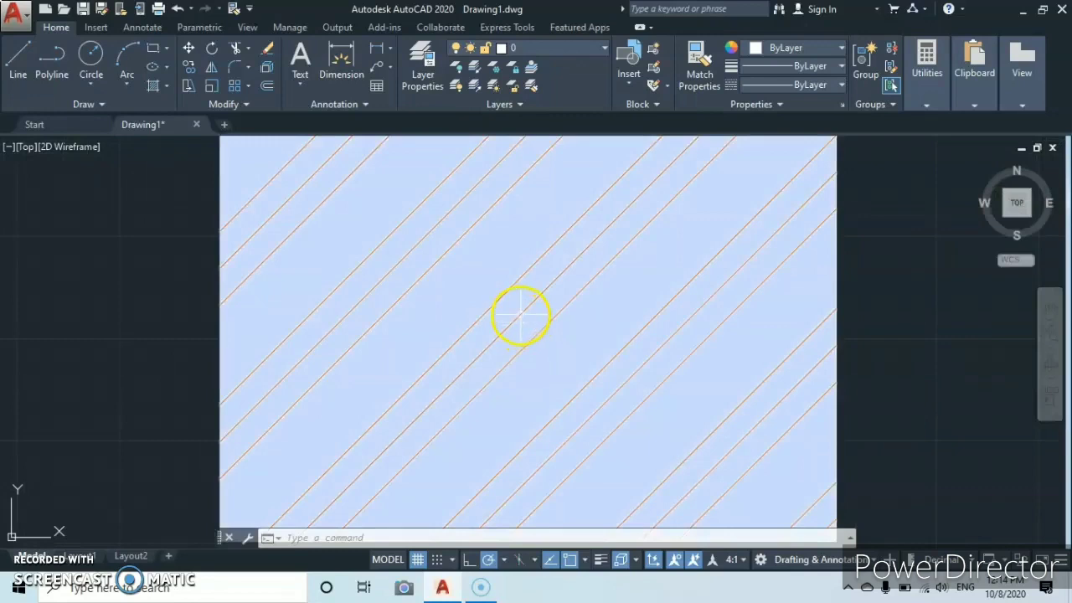
Select the striped rectangle's diagonal hatch and open its hatch origin options
click(520, 315)
click(622, 289)
scroll(625, 292, down, 2)
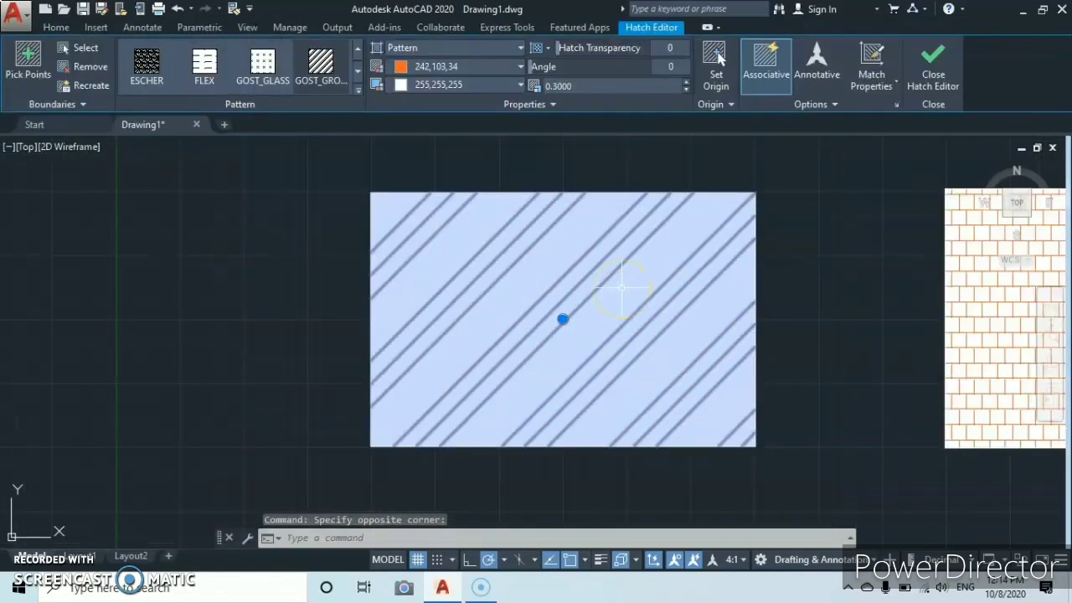
middle_drag(627, 293, 600, 328)
click(792, 27)
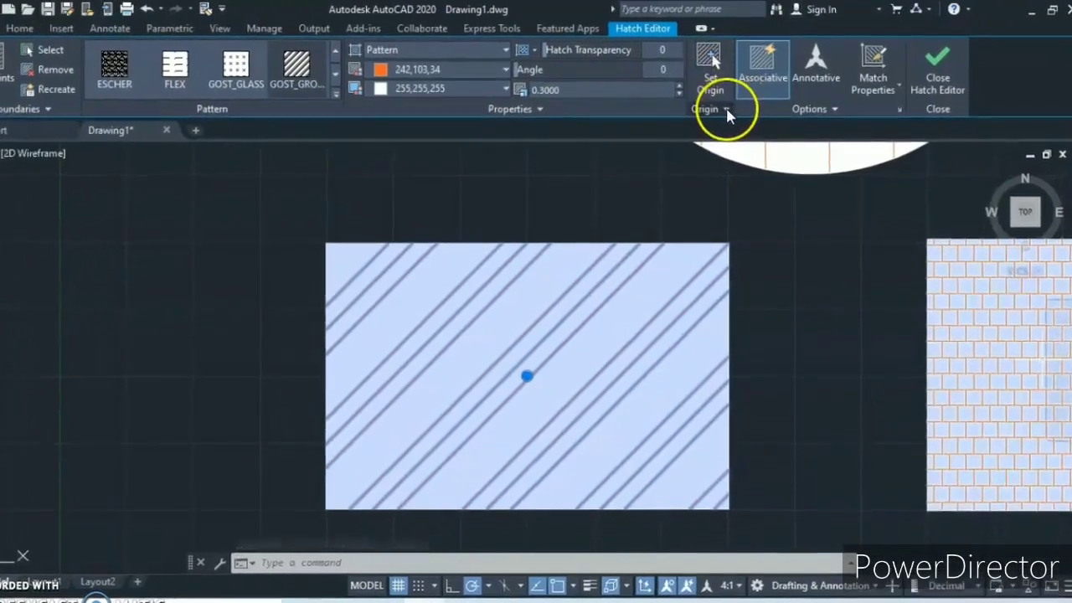
click(719, 115)
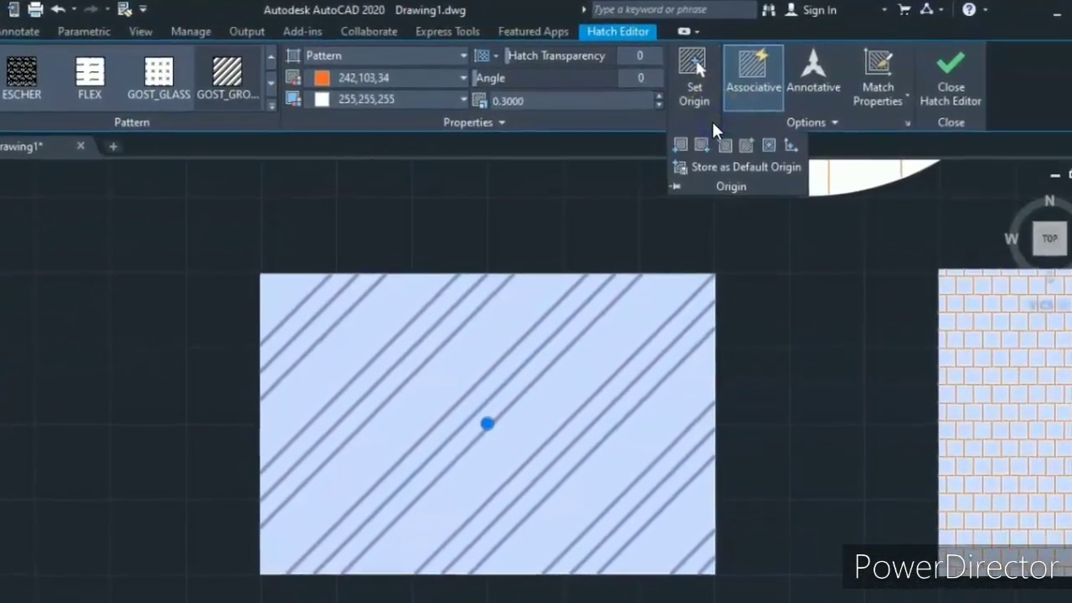
click(764, 153)
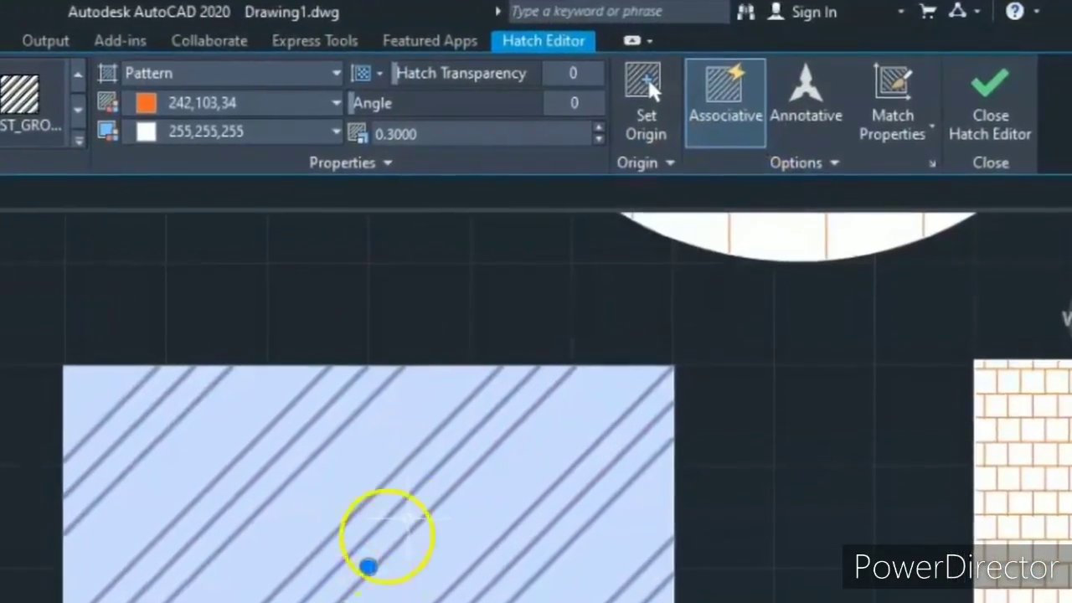
click(637, 169)
click(641, 226)
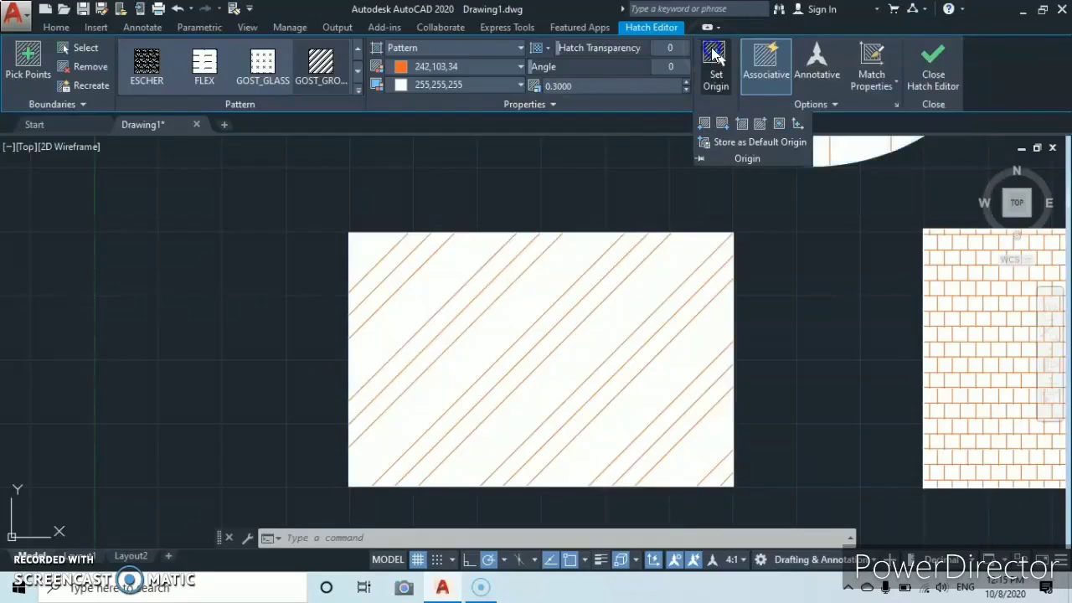
Set the hatch origin at the top-left corner, then at the bottom-right corner
click(484, 142)
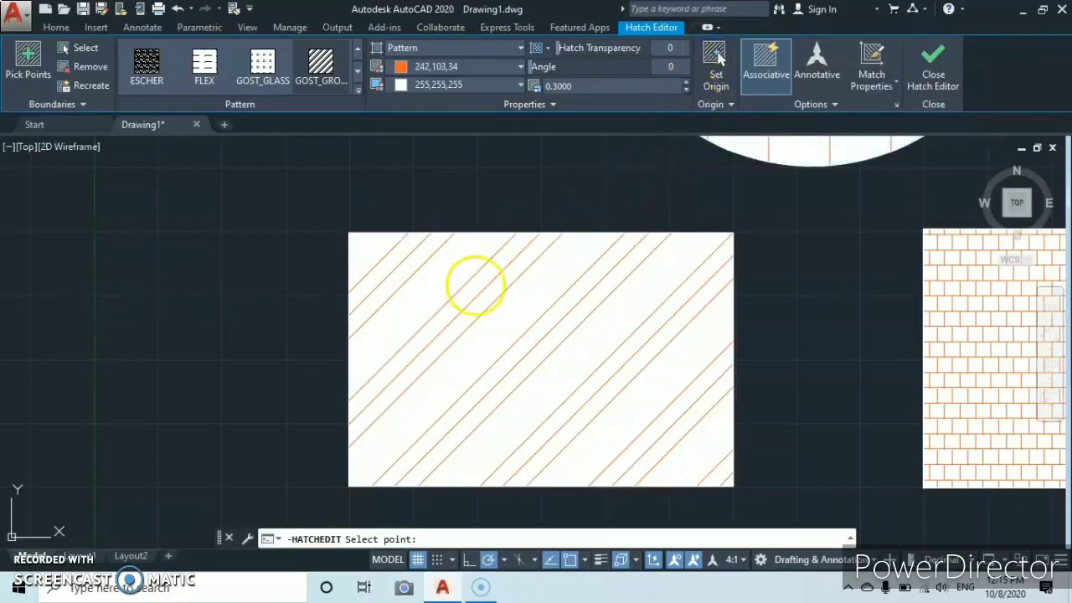
click(349, 232)
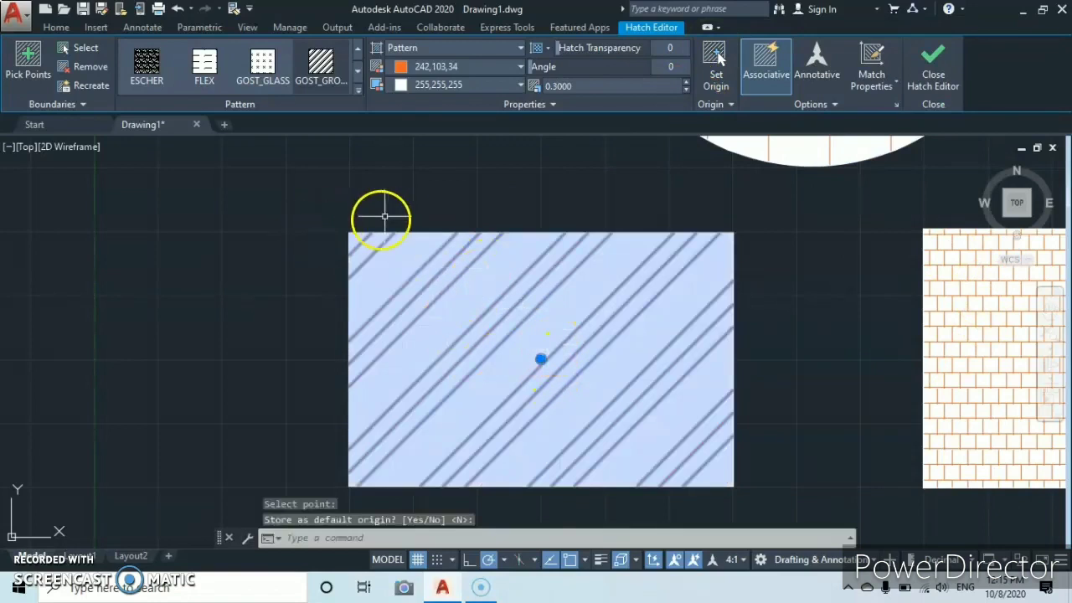
key(Return)
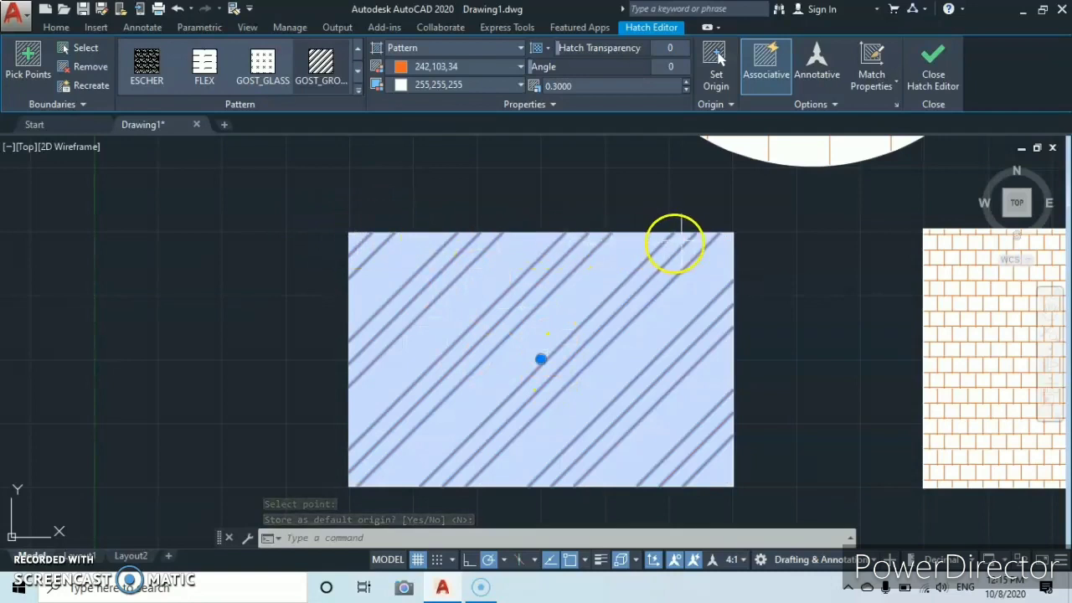
click(716, 54)
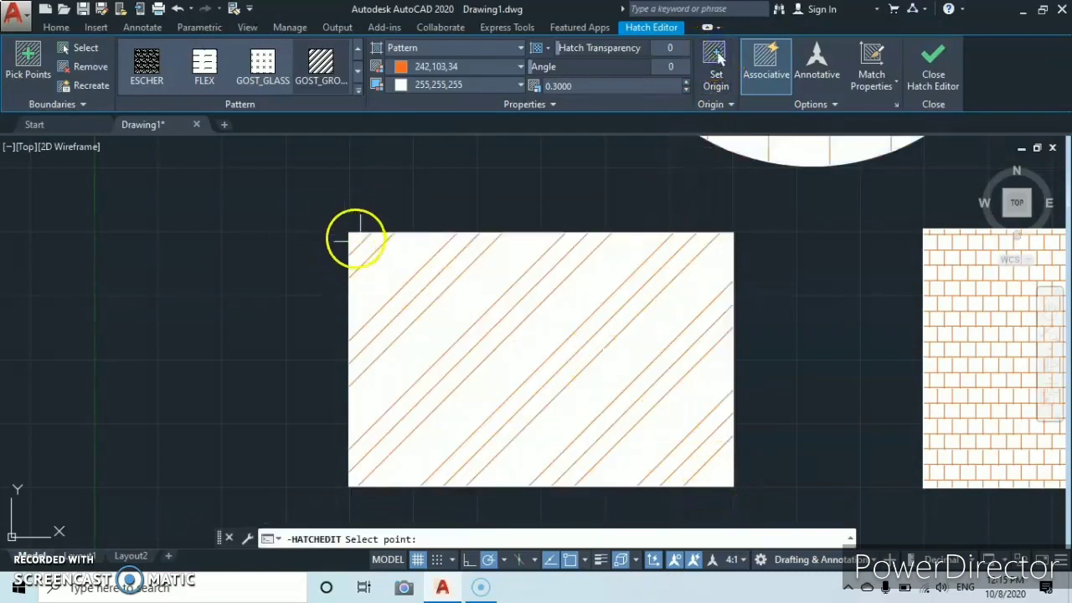
click(734, 486)
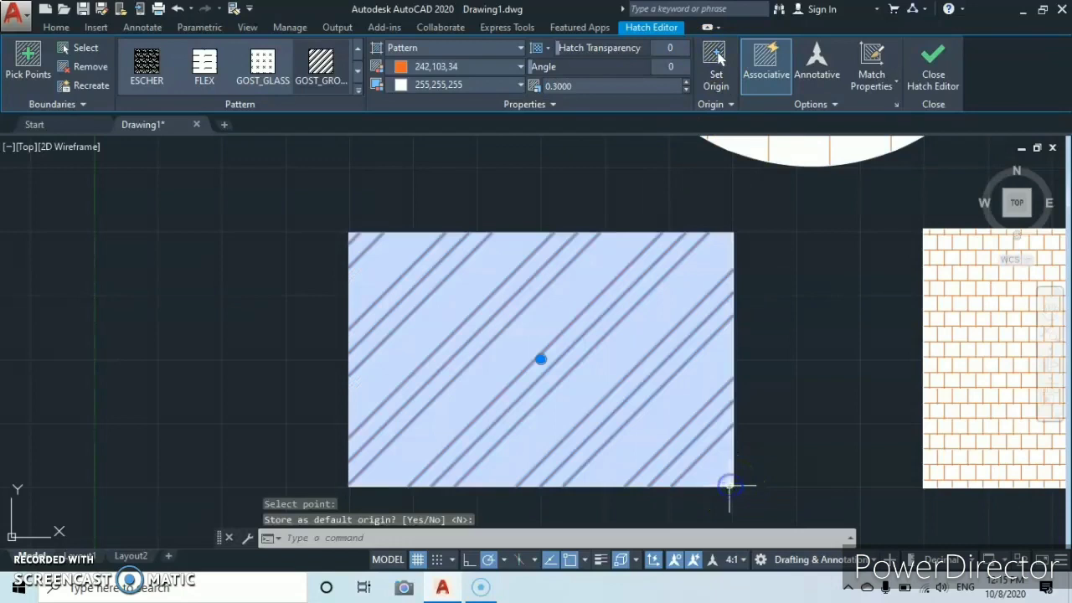
click(716, 55)
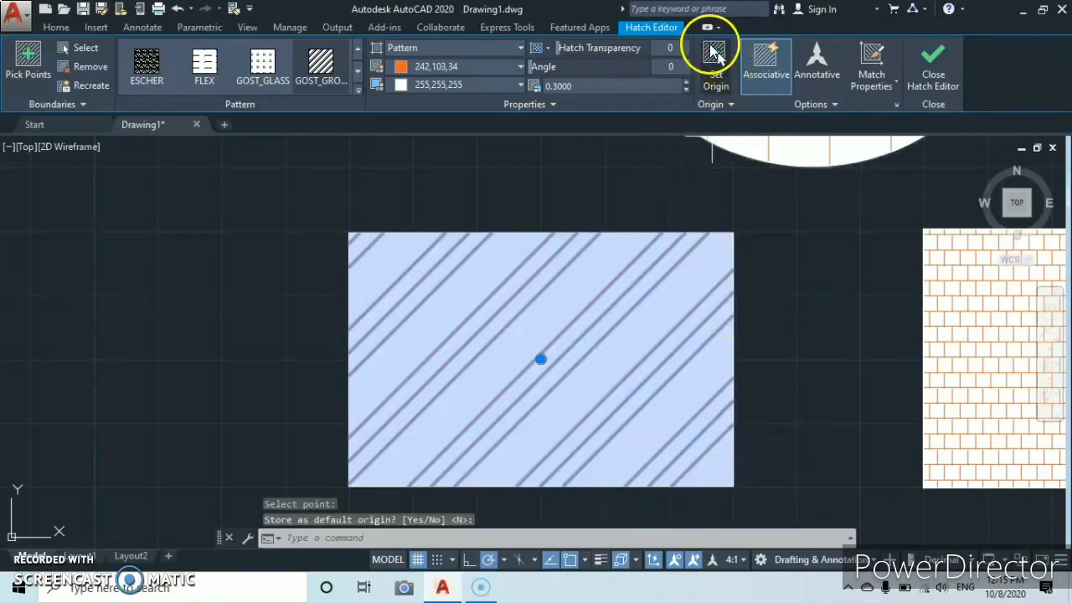
click(737, 488)
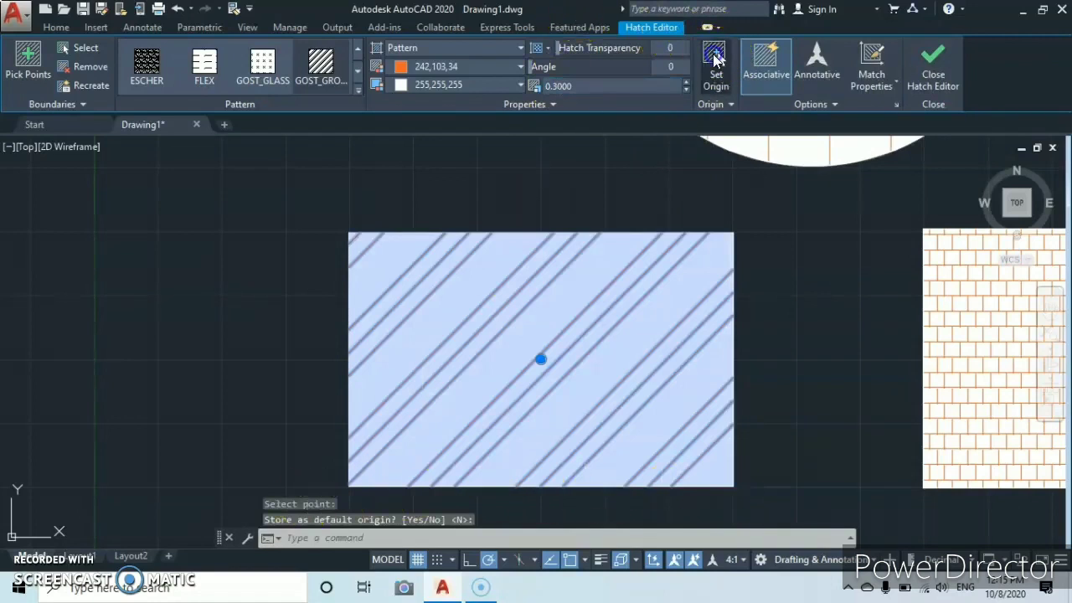
Anchor the hatch origin at the lower-left corner without storing it as default, and deselect
click(716, 57)
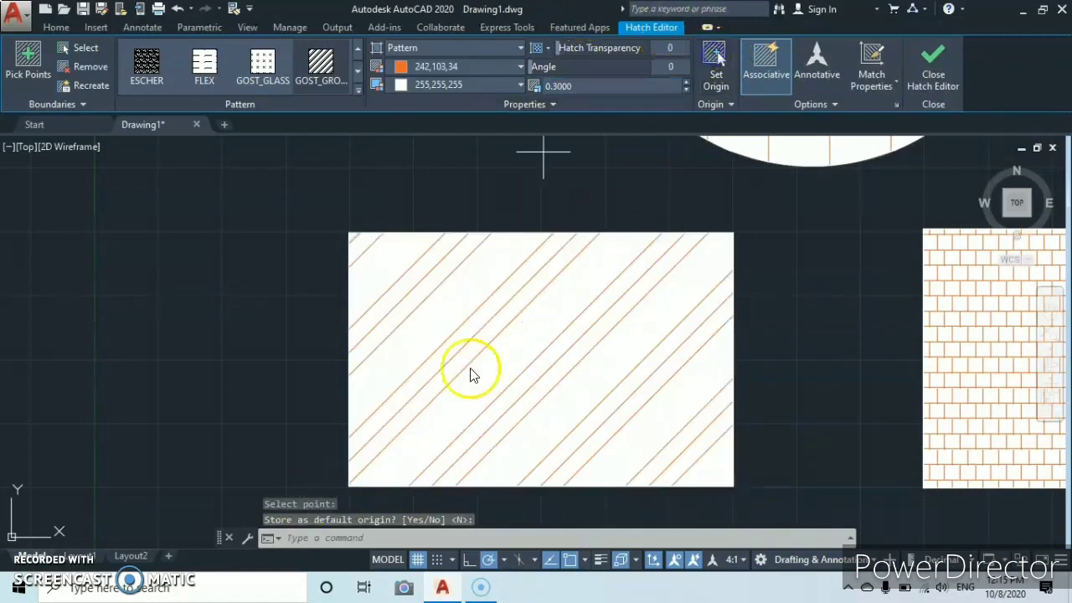
click(350, 488)
right_click(354, 494)
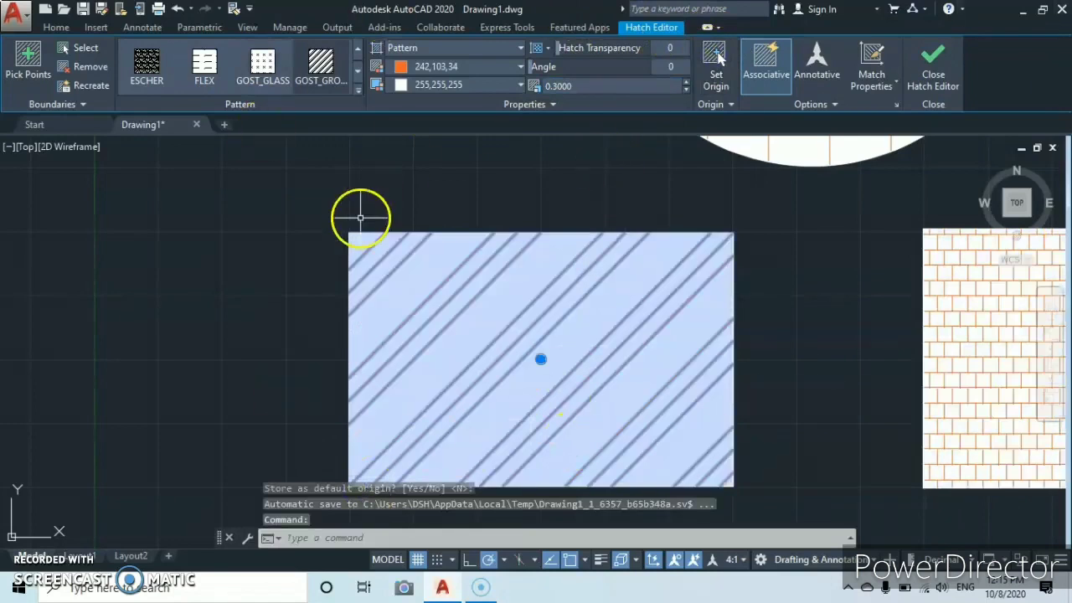
key(Escape)
scroll(258, 382, down, 5)
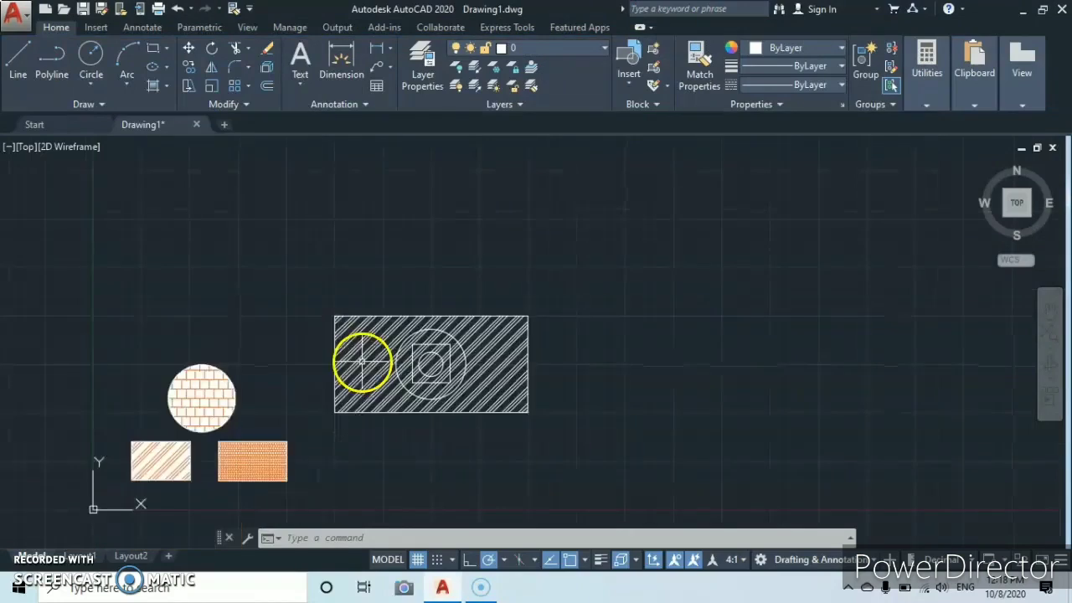
Centre the diagonally hatched rectangle in view and start a Gradient fill
mouse_move(361, 359)
middle_down()
mouse_move(384, 378)
mouse_move(438, 321)
mouse_move(455, 358)
mouse_move(421, 377)
mouse_move(444, 306)
mouse_move(469, 304)
middle_up()
scroll(443, 316, up, 2)
scroll(455, 358, up, 3)
scroll(443, 342, down, 3)
scroll(422, 378, up, 2)
scroll(443, 306, up, 3)
scroll(469, 304, down, 3)
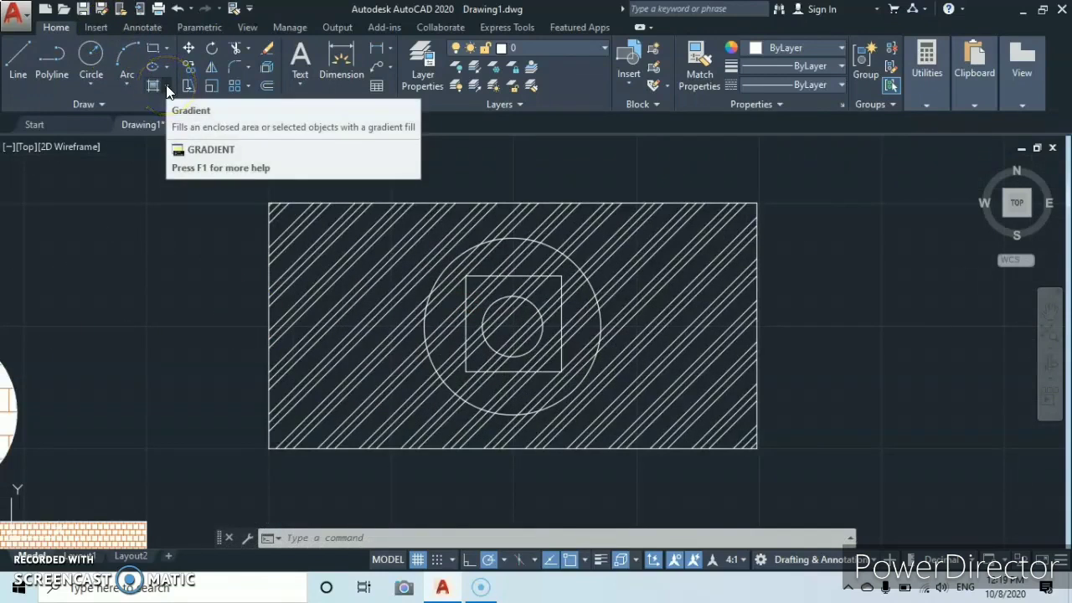
click(165, 85)
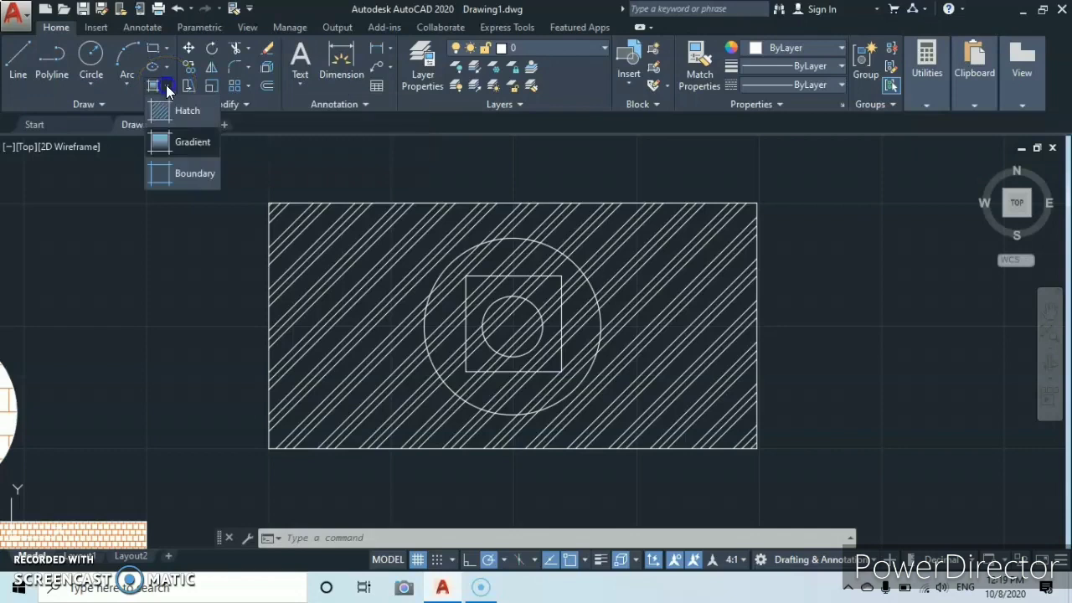
click(163, 140)
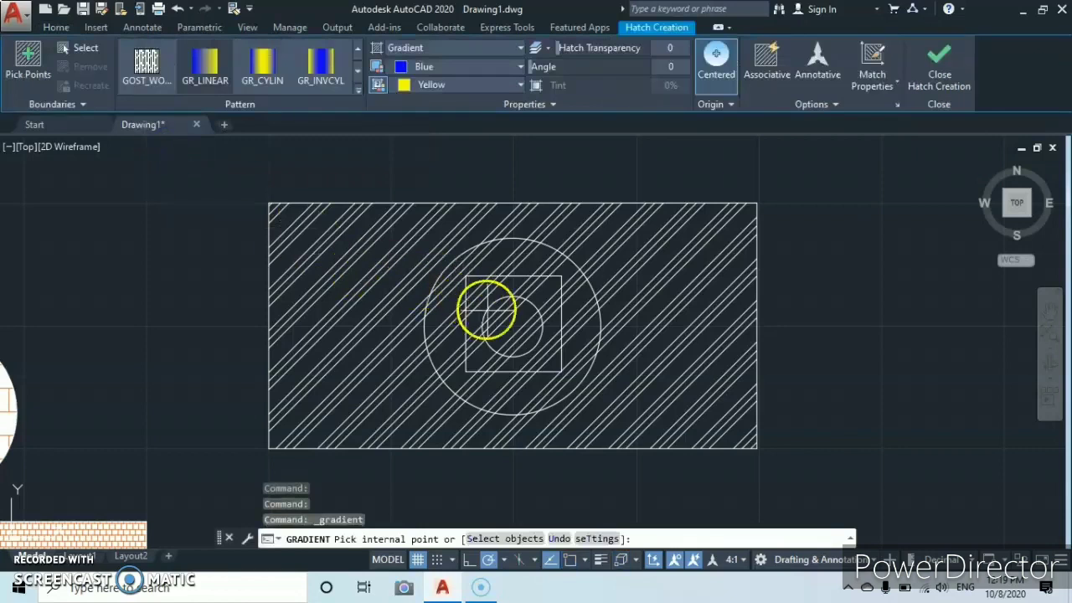
Fill the inner circle, square, outer circle and rectangle with the blue-to-yellow gradient
click(506, 323)
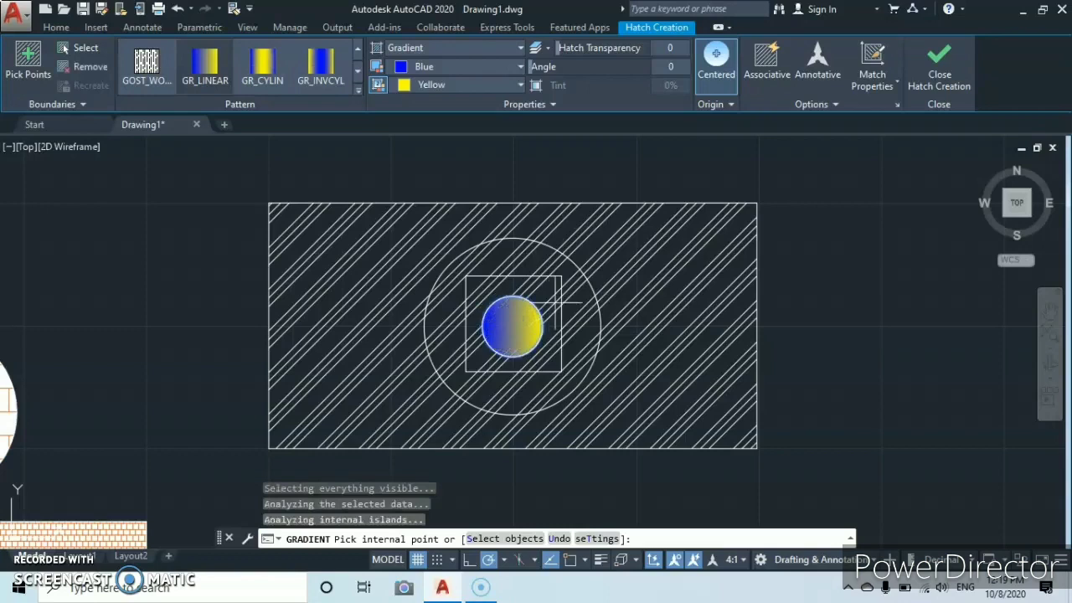
click(554, 303)
click(567, 301)
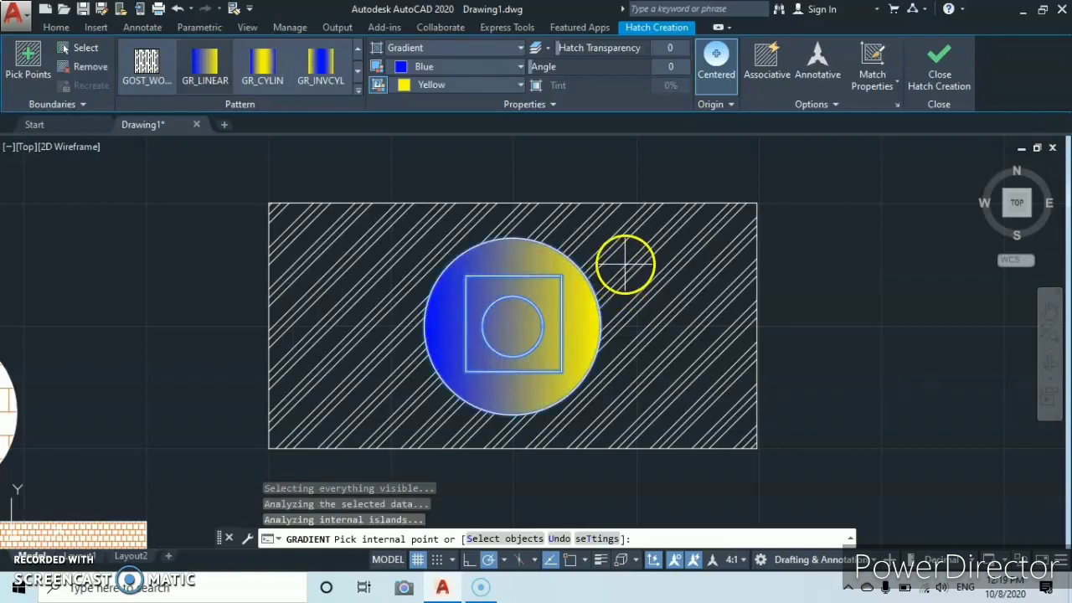
click(605, 241)
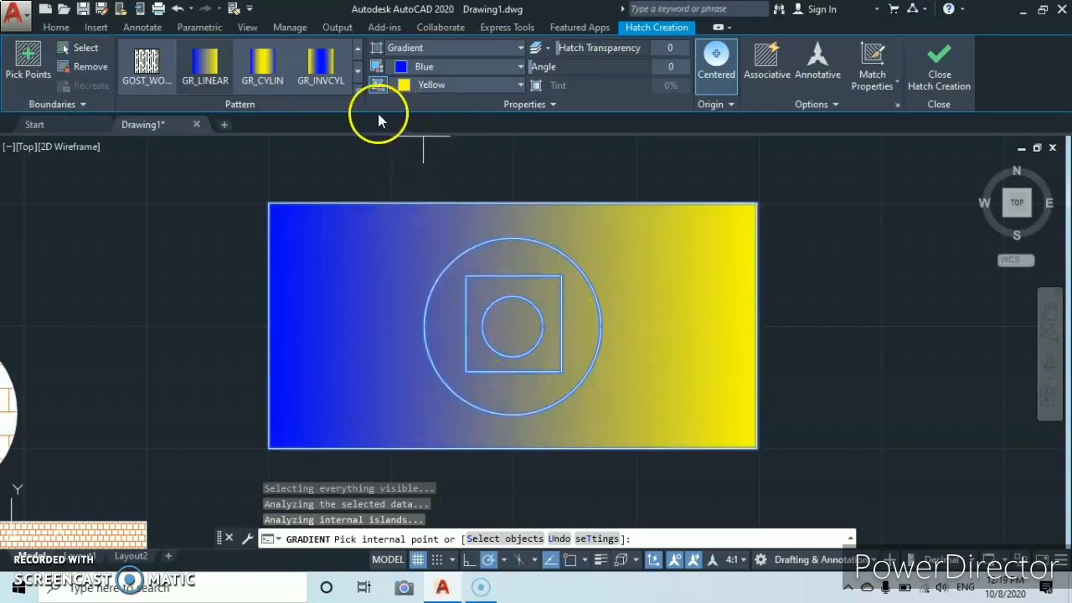
Set Gradient Color 1 to Green, after trying yellow and lavender
click(520, 67)
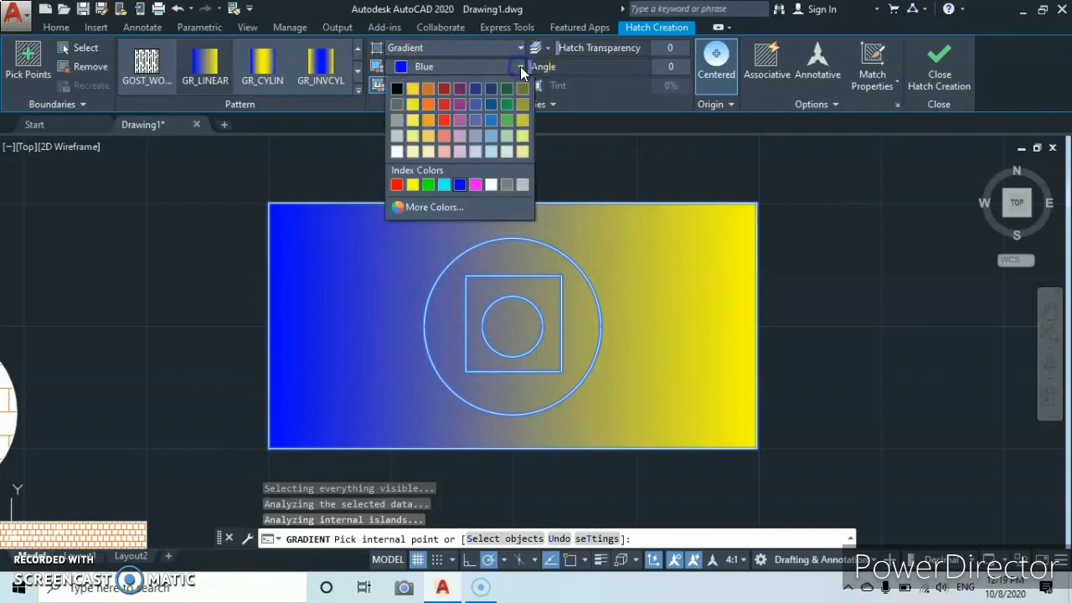
click(413, 100)
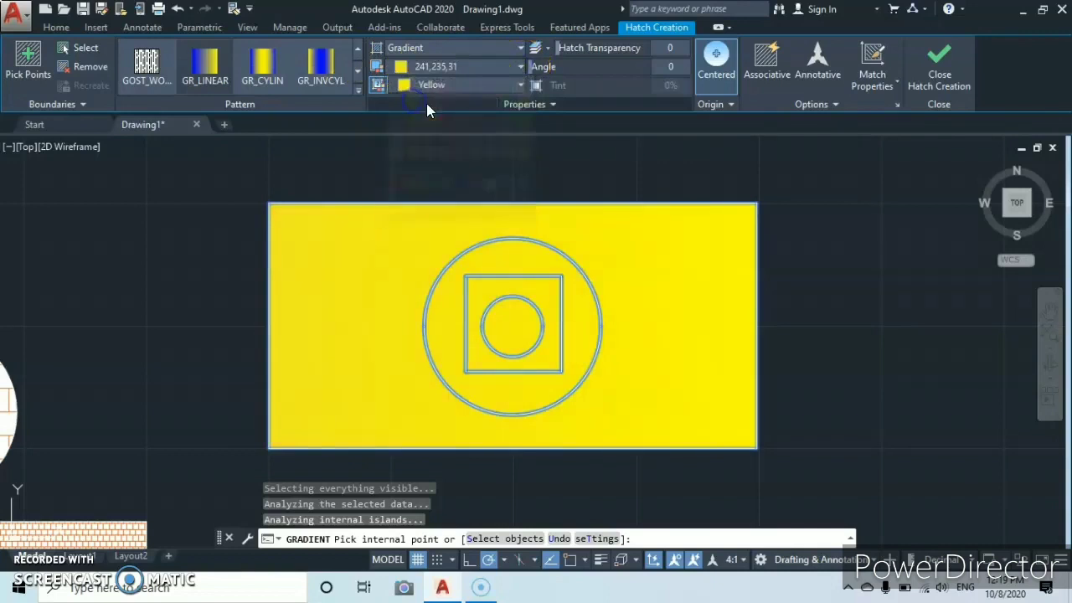
click(521, 66)
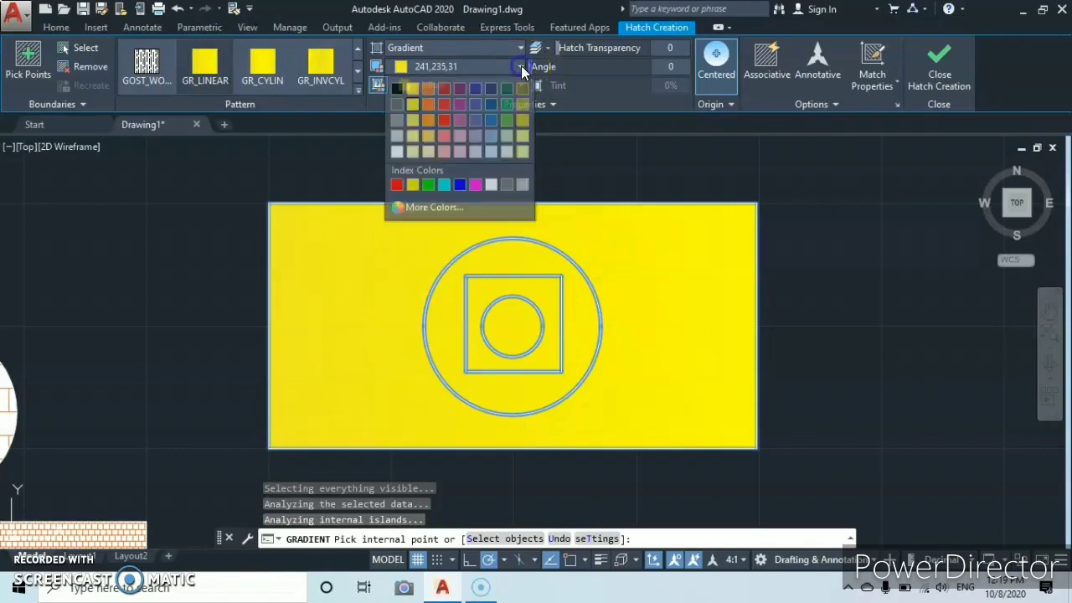
click(474, 137)
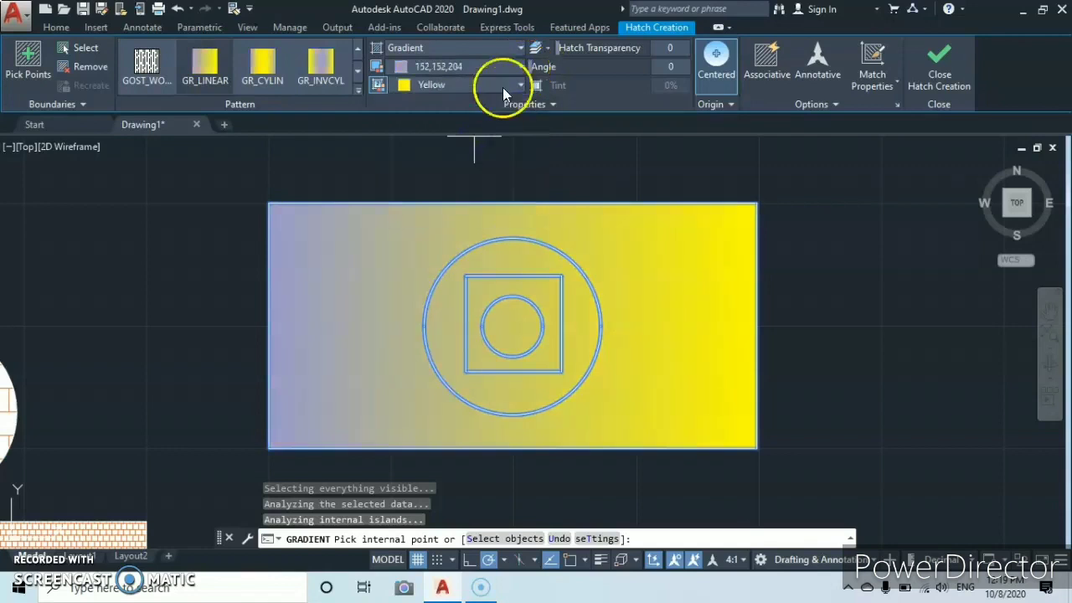
click(520, 64)
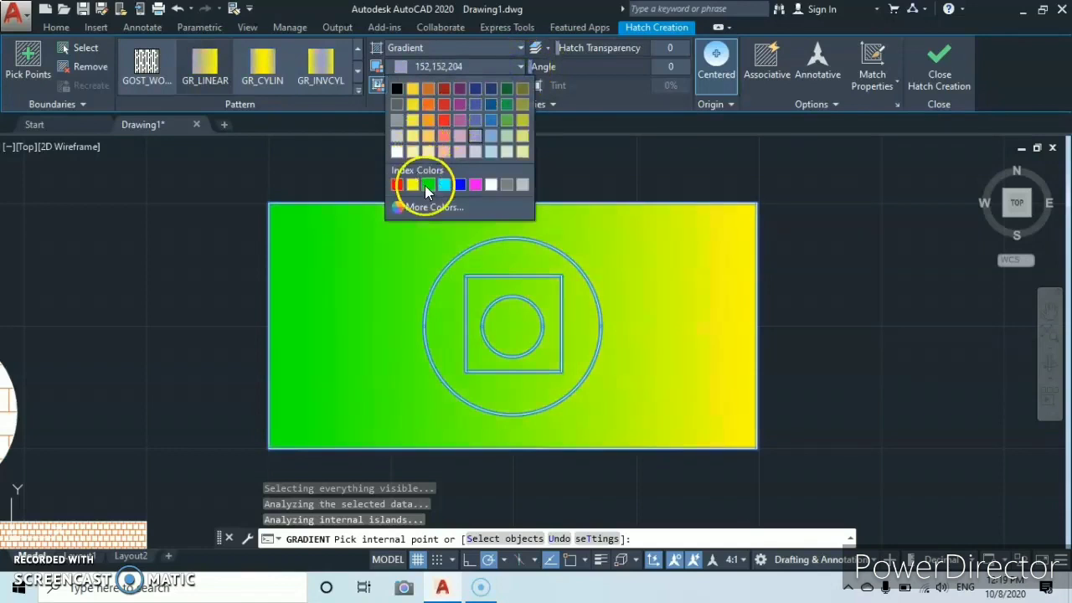
click(425, 185)
click(506, 58)
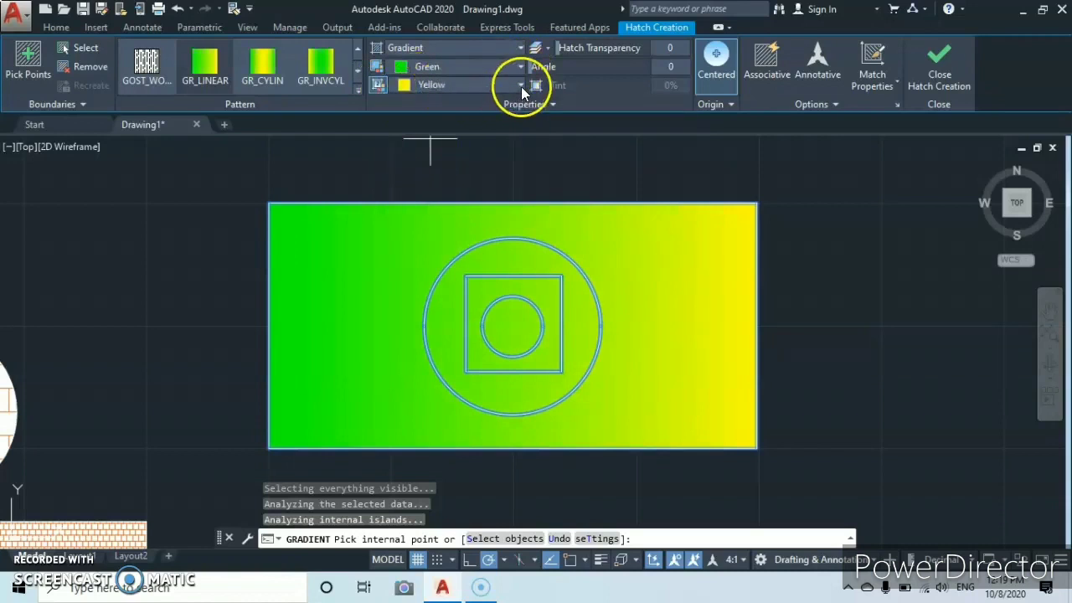
Set Gradient Color 2 to Magenta, after briefly trying 254,204,102
click(520, 83)
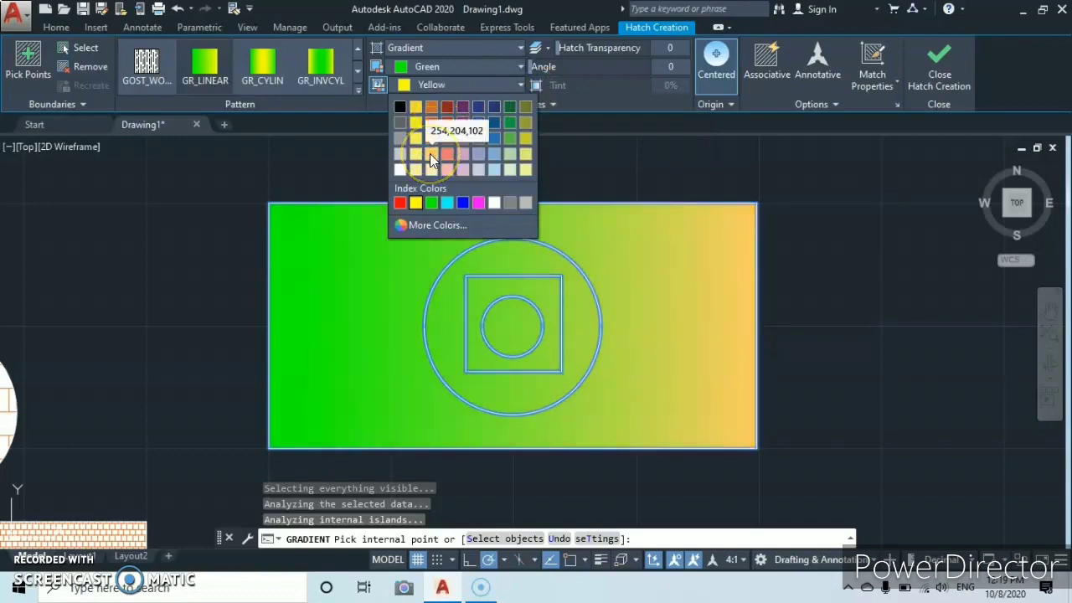
click(429, 153)
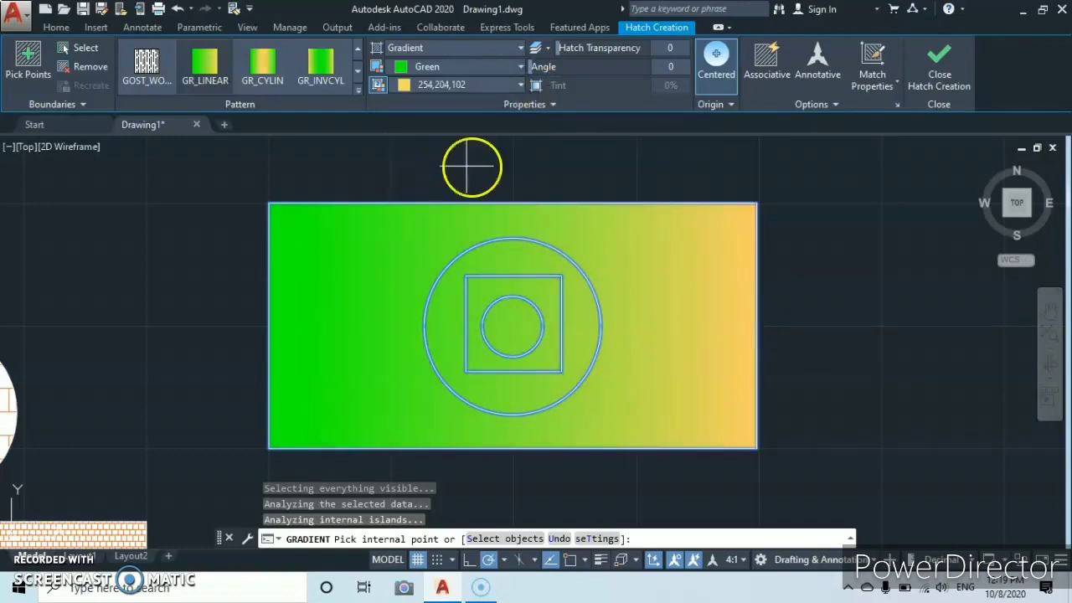
click(520, 84)
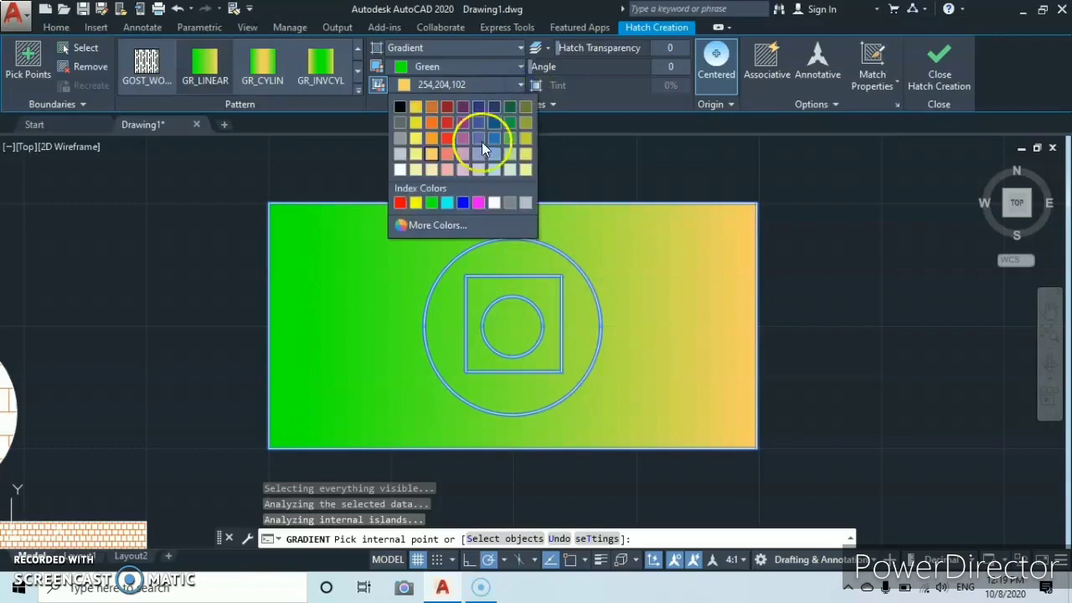
click(477, 202)
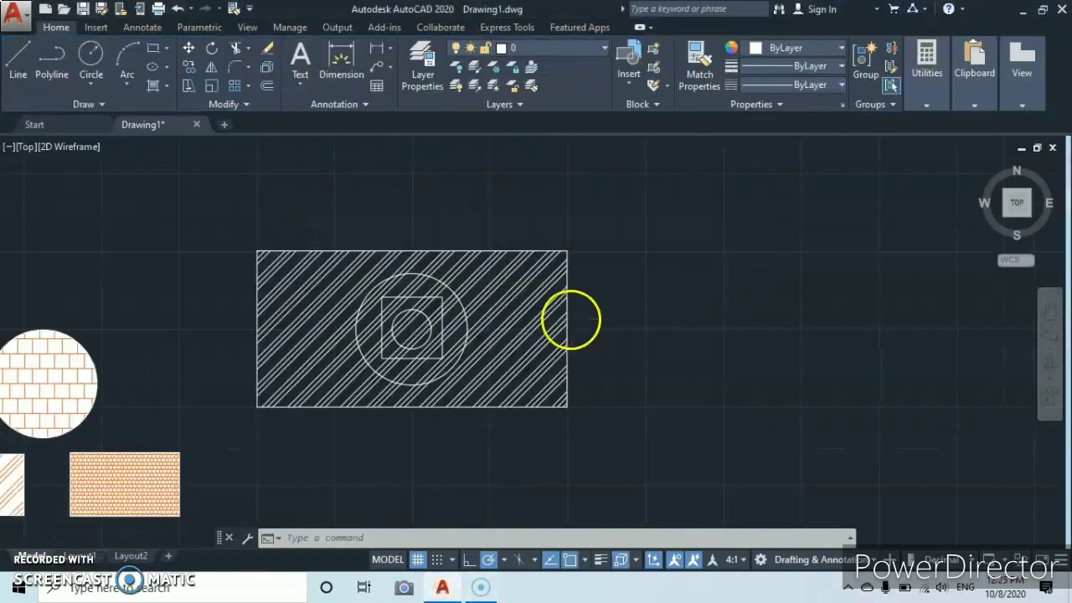
Pan and zoom so the hatched rectangle sits left with empty space to its right
scroll(571, 319, down, 2)
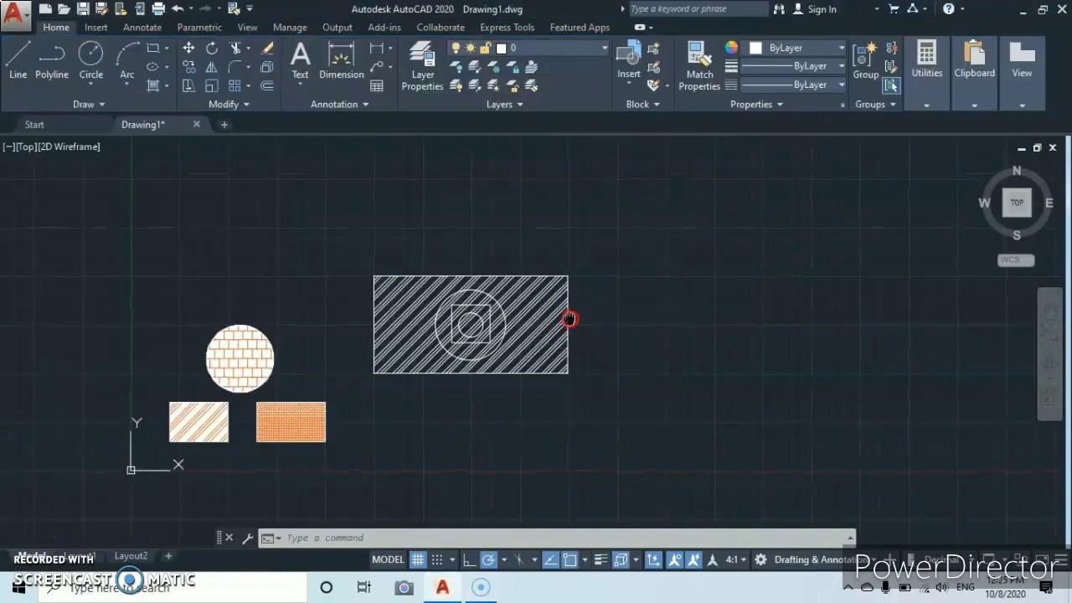
middle_drag(569, 319, 477, 337)
scroll(479, 337, up, 2)
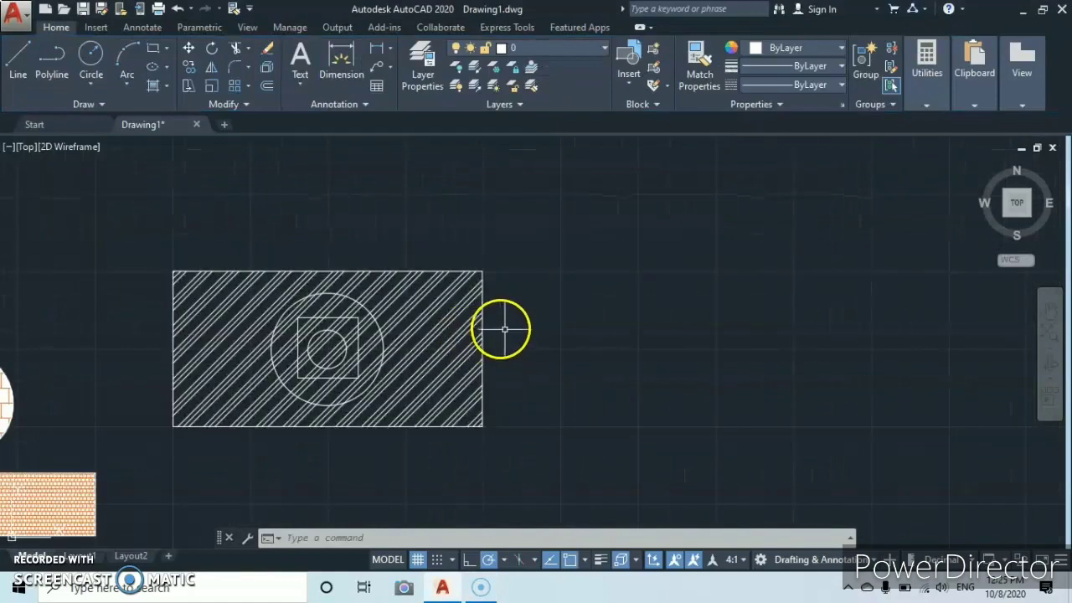
mouse_move(531, 312)
middle_down()
mouse_move(498, 266)
mouse_move(444, 350)
middle_up()
scroll(478, 277, up, 3)
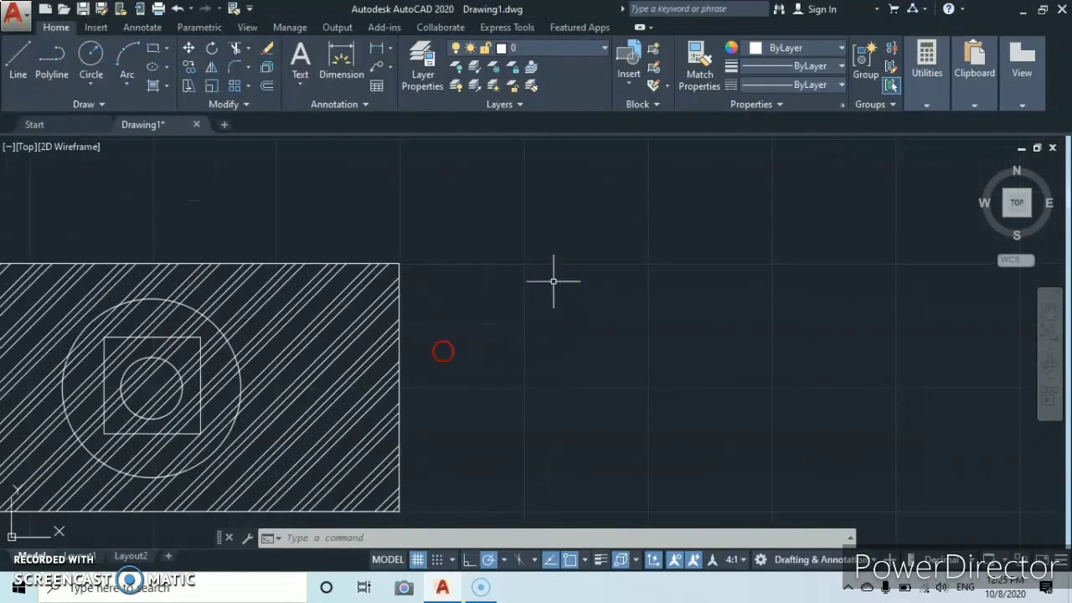
Draw a four-line rectangle, stopping the left edge just short of the top-left corner
click(18, 62)
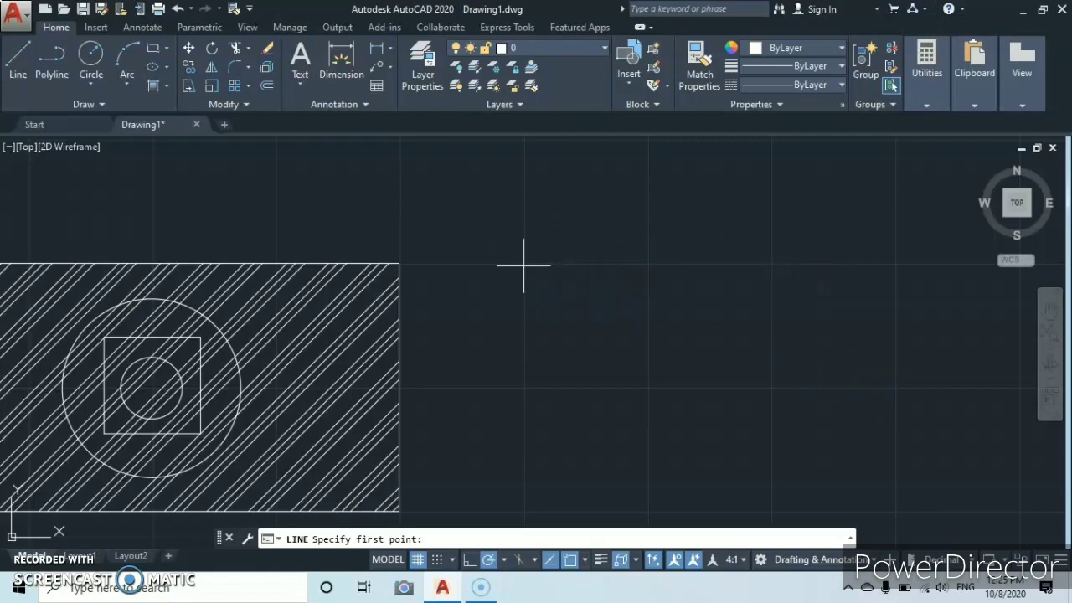
click(523, 261)
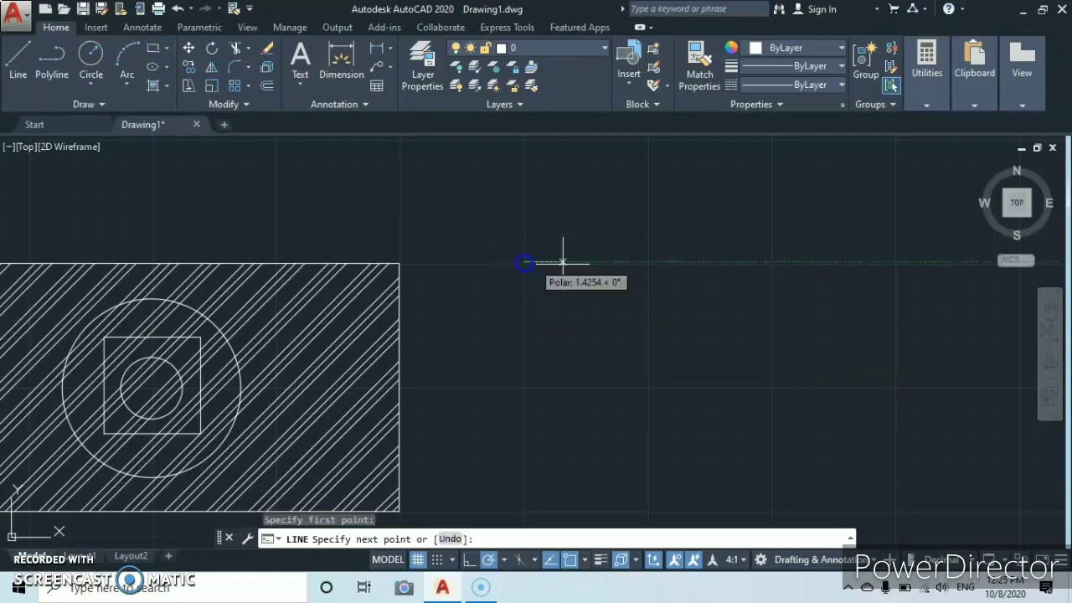
click(896, 261)
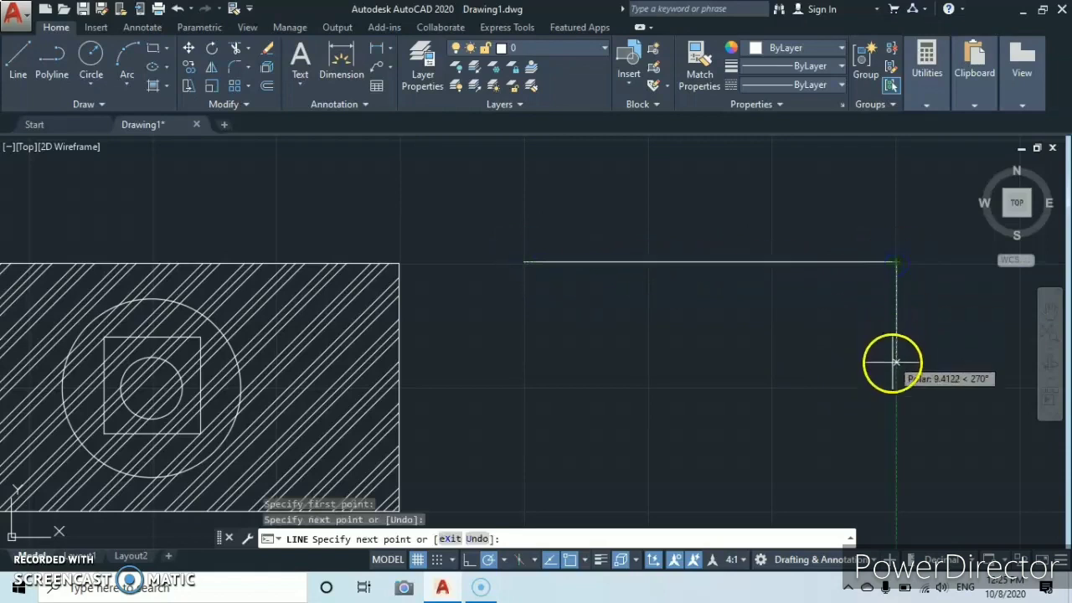
click(896, 388)
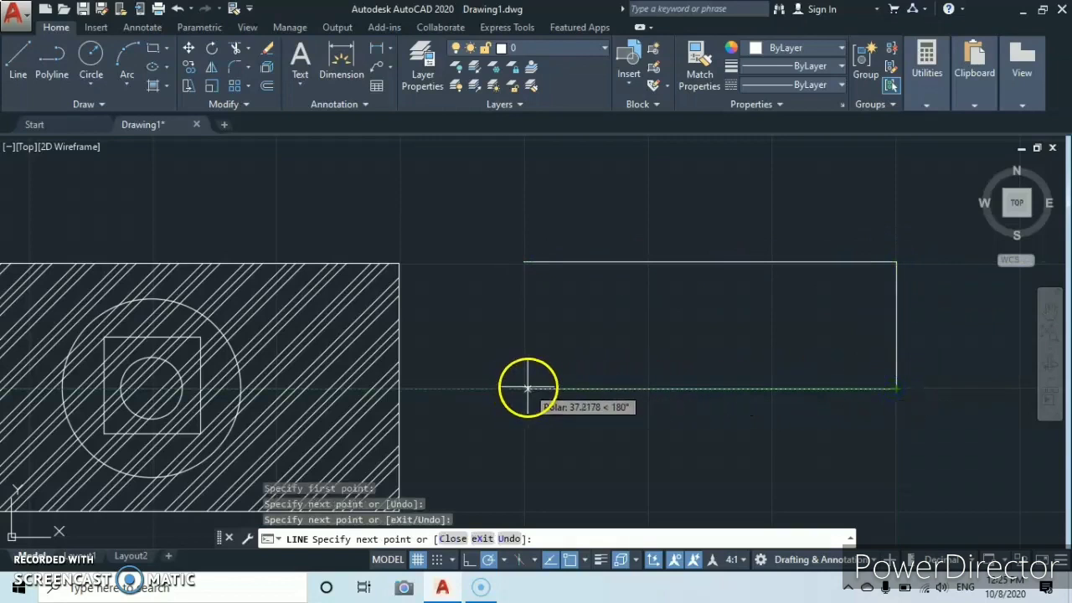
click(524, 387)
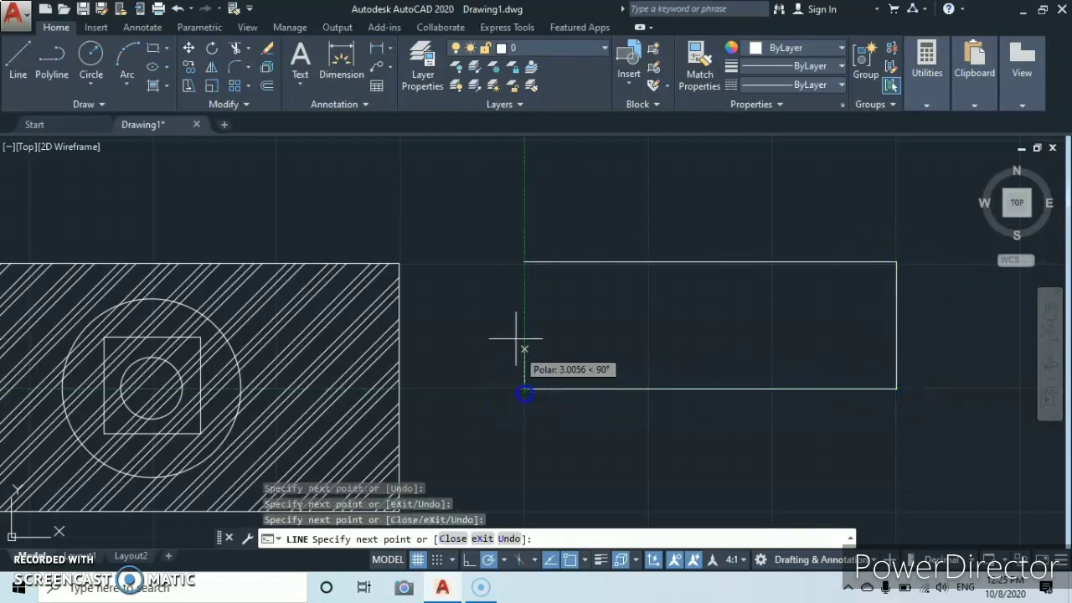
click(524, 270)
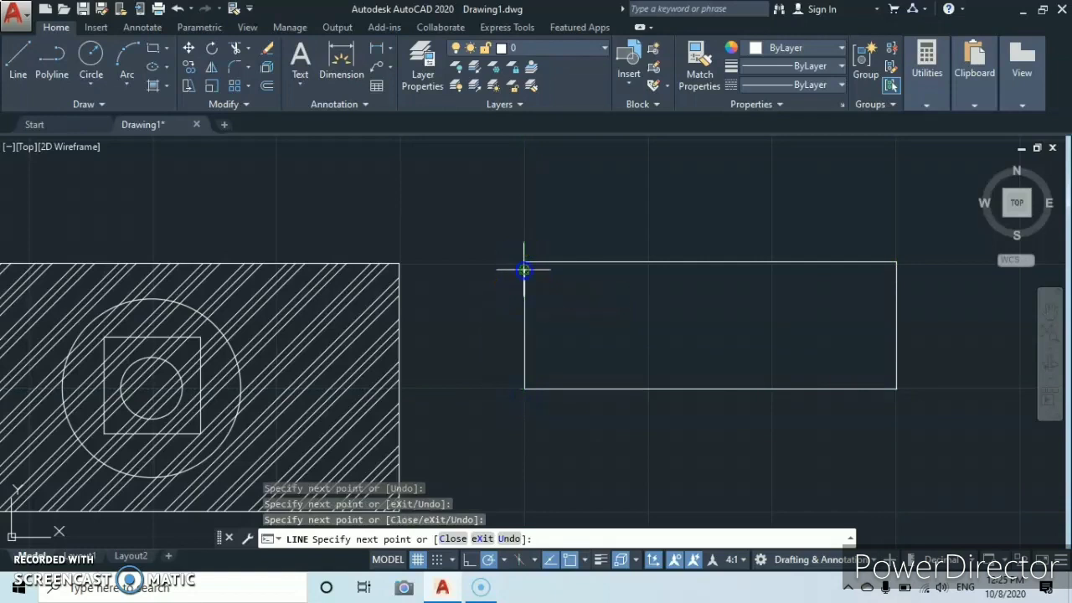
key(Escape)
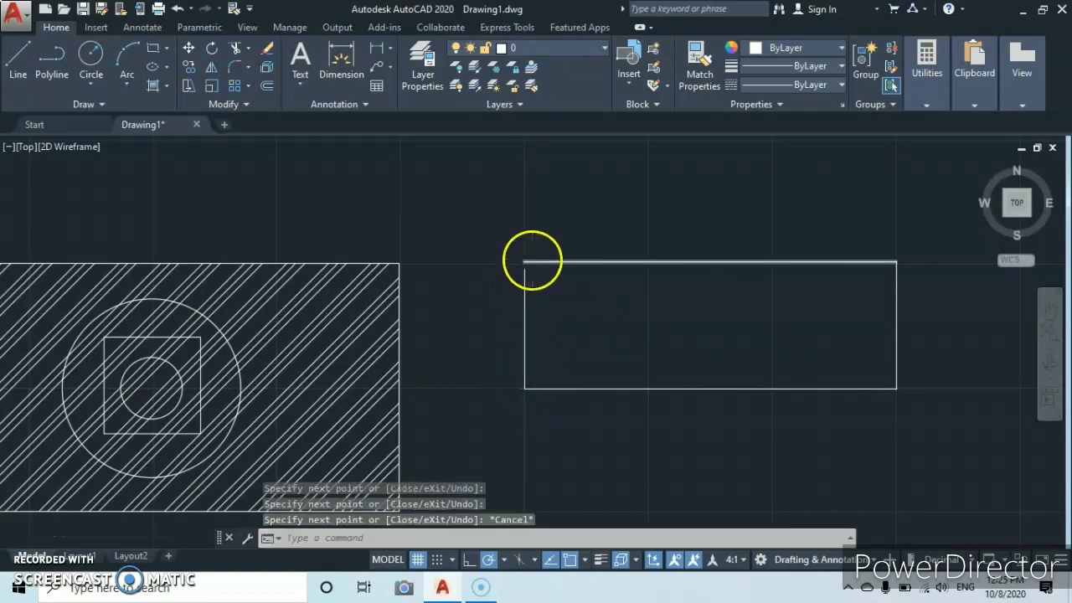
Zoom in on the top-left gap, then recentre the new open rectangle
scroll(531, 259, up, 3)
scroll(502, 276, up, 2)
scroll(400, 312, down, 2)
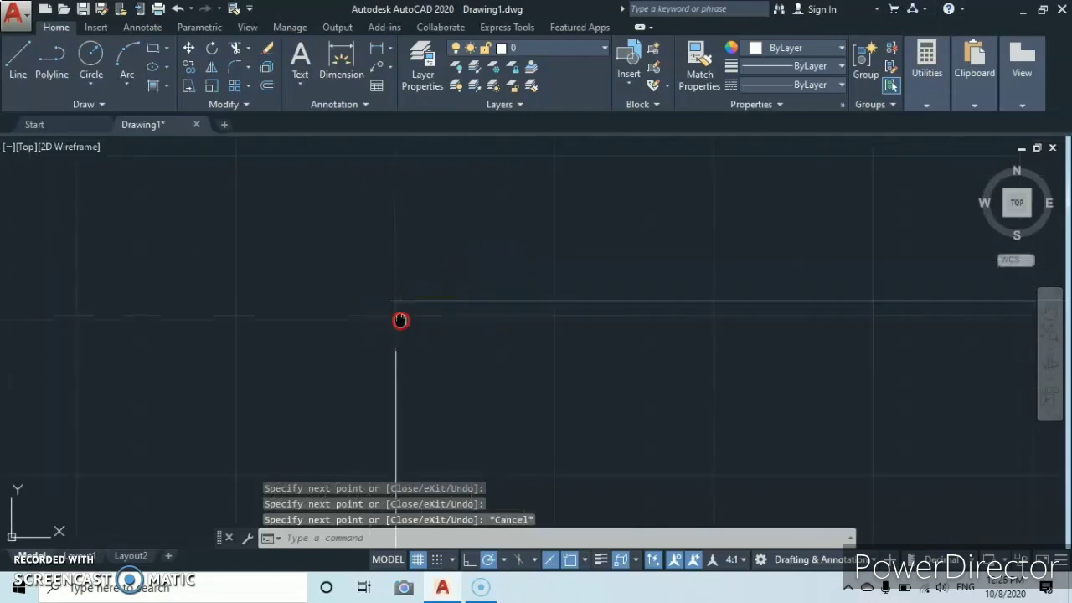
middle_drag(400, 318, 455, 232)
scroll(450, 235, up, 2)
scroll(436, 233, down, 3)
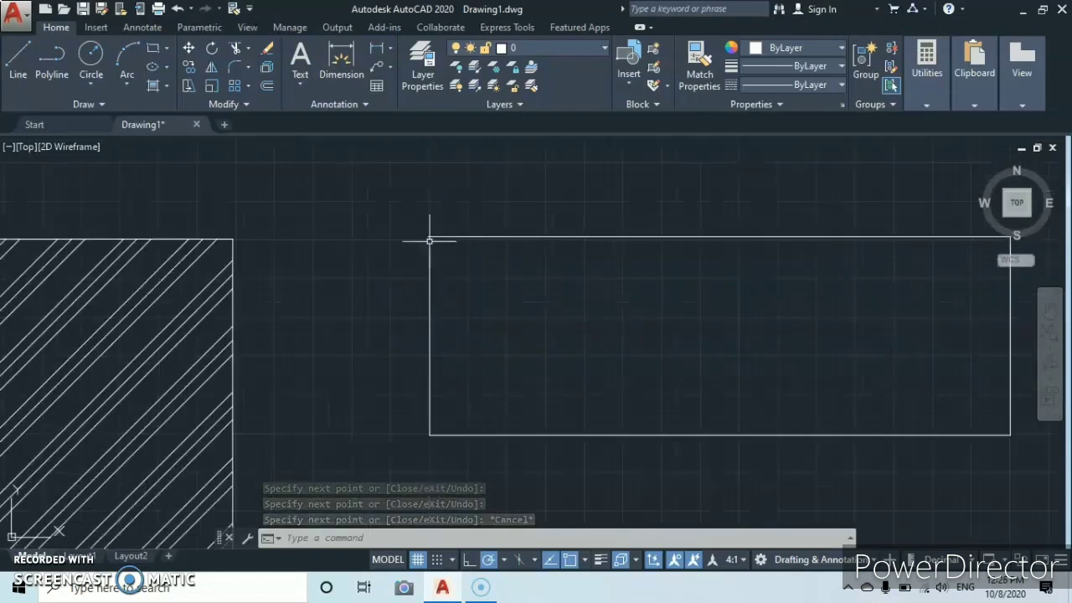
click(418, 239)
middle_drag(572, 285, 478, 304)
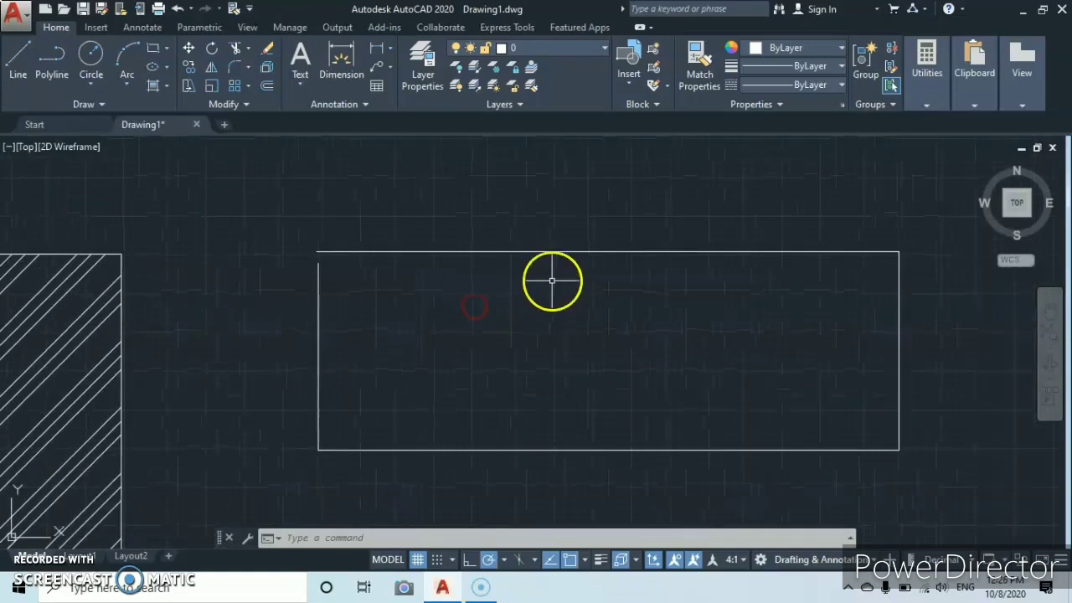
Try a pattern hatch inside the open rectangle and close the Boundary Definition Error
click(160, 83)
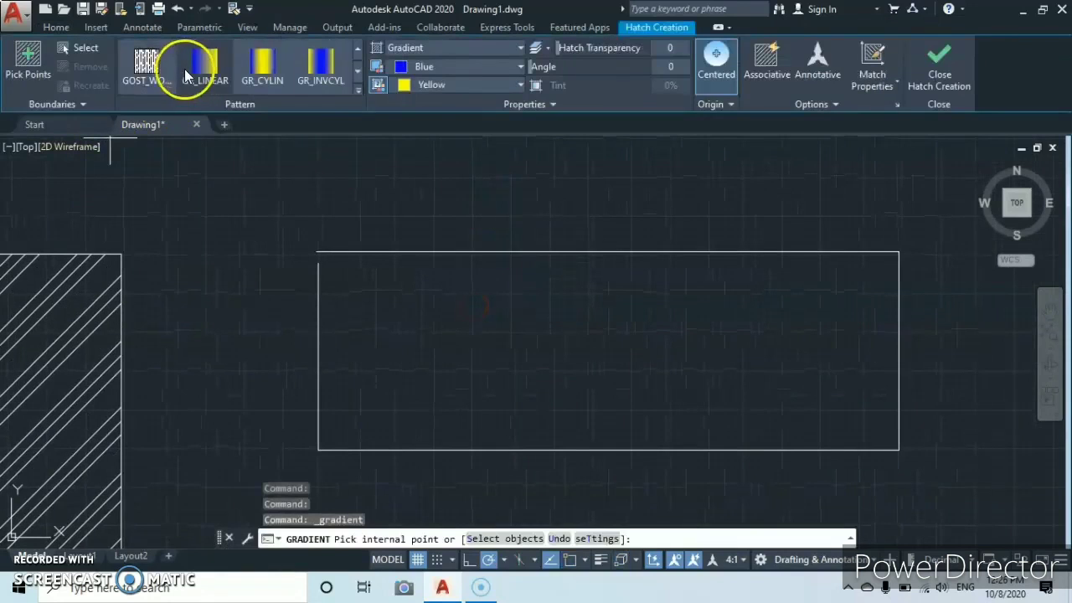
key(Escape)
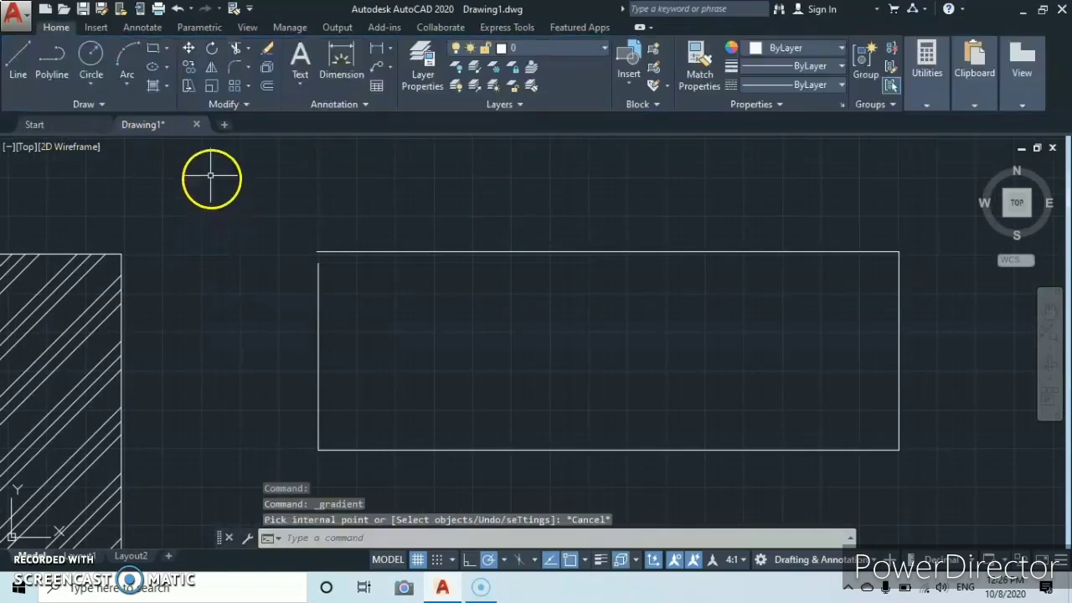
click(167, 86)
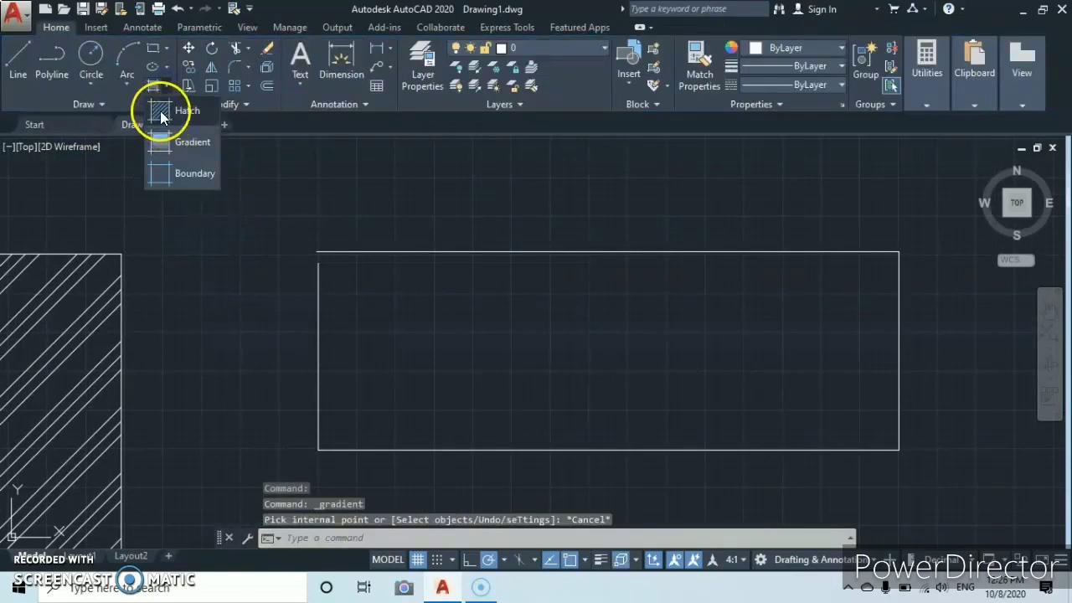
click(161, 114)
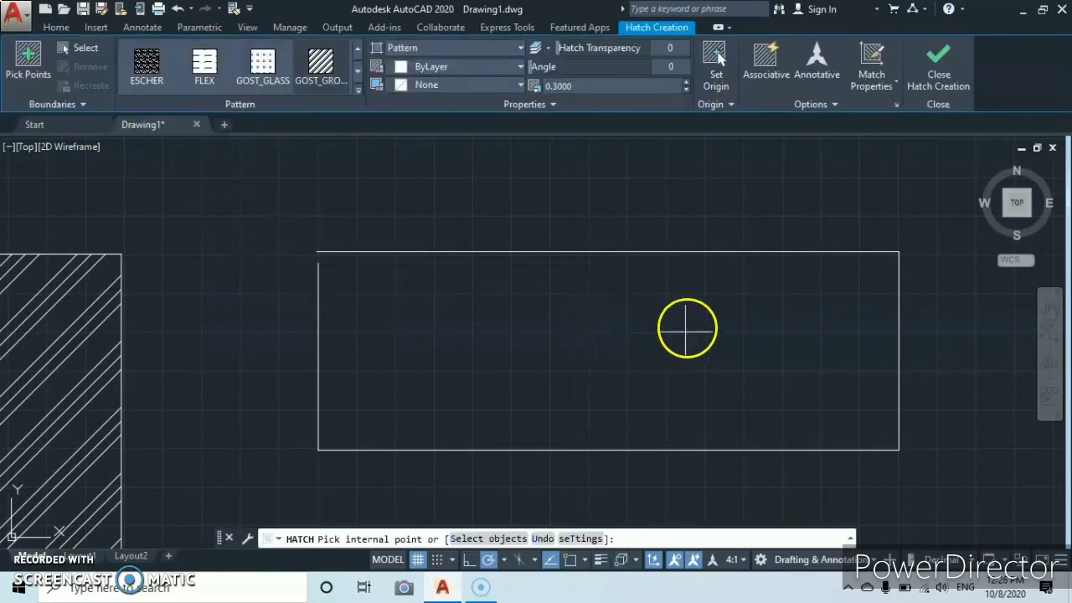
click(700, 351)
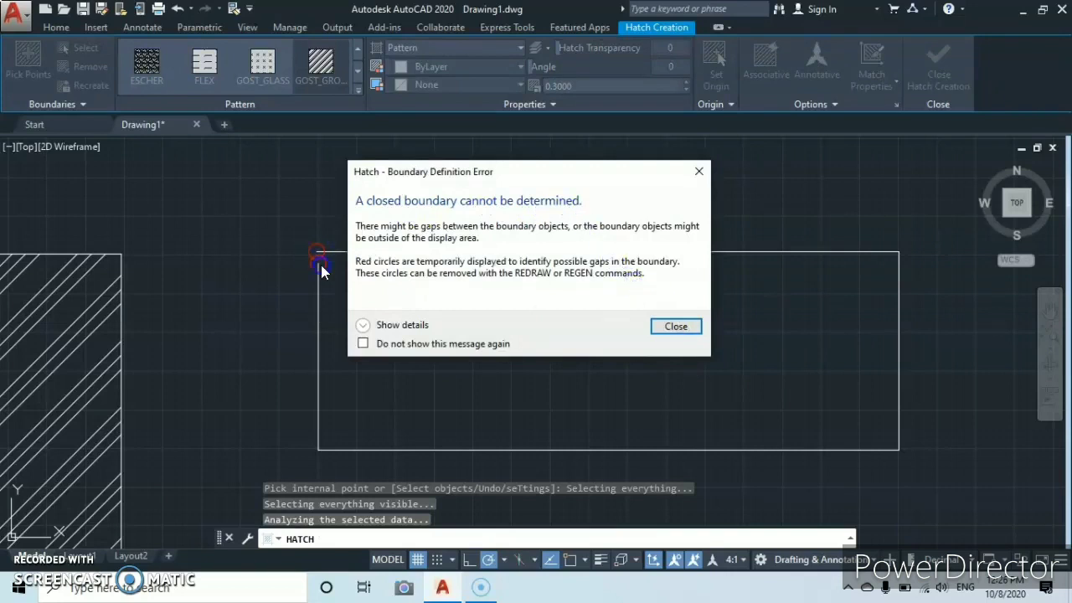
click(678, 327)
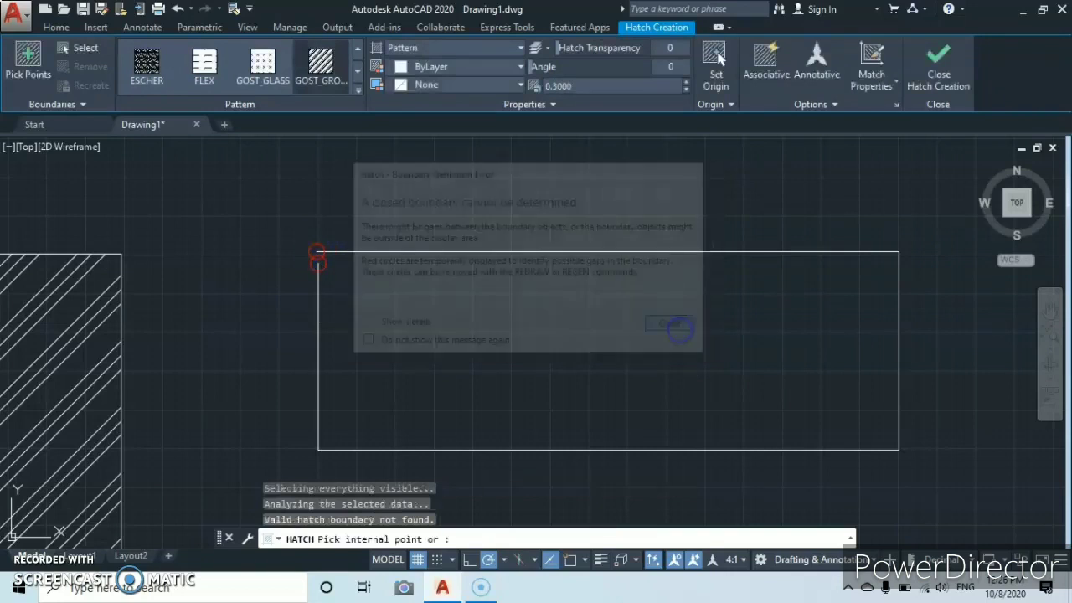
Expand the hatch Options panel and drag Gap Tolerance up to 850
mouse_move(308, 254)
middle_down()
mouse_move(310, 232)
mouse_move(323, 247)
mouse_move(302, 248)
middle_up()
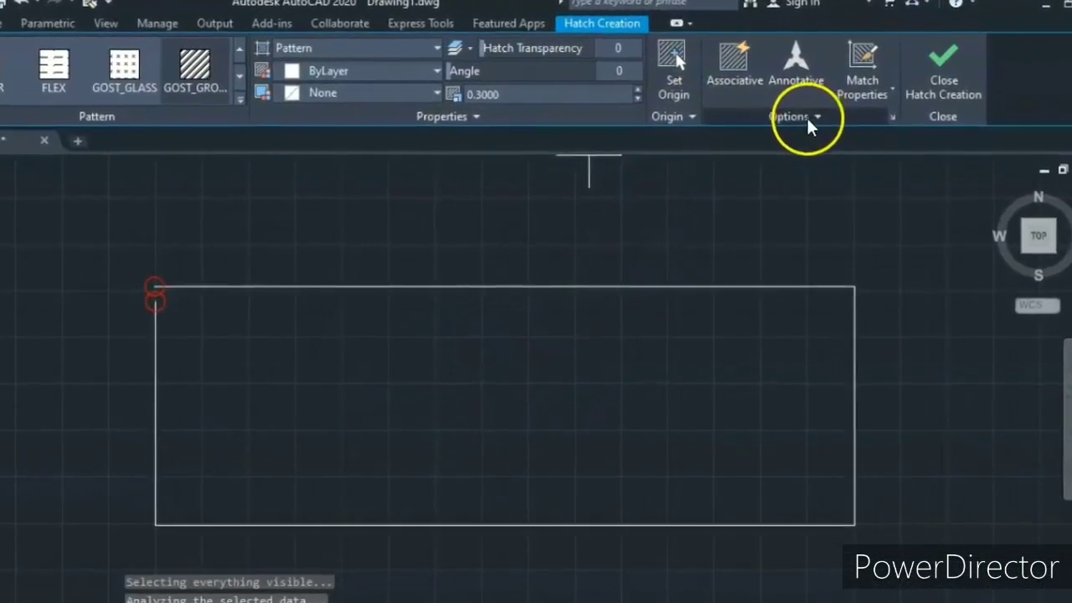
click(806, 117)
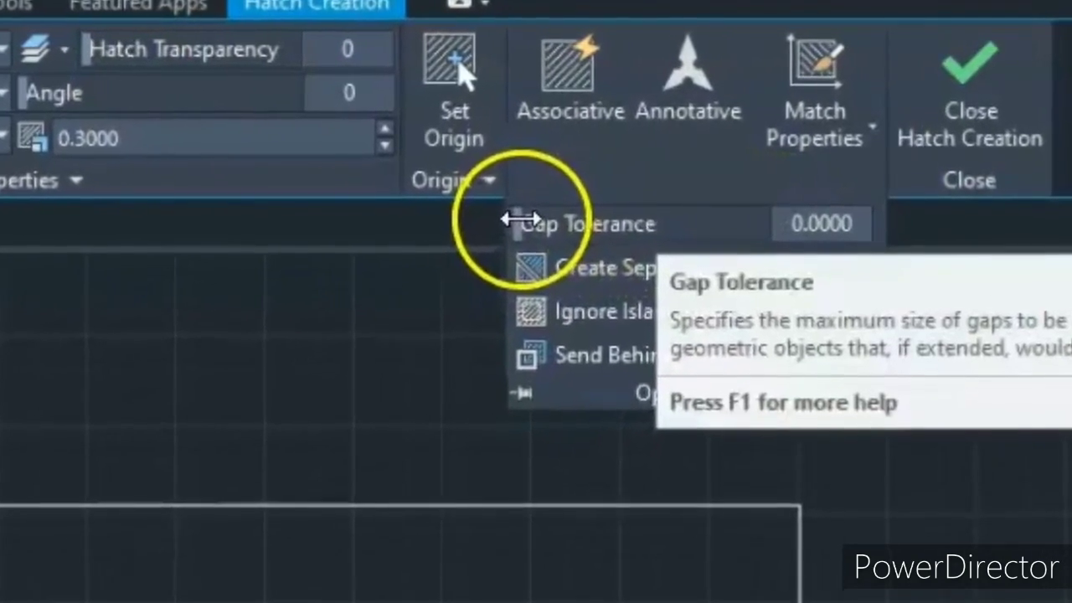
drag(510, 222, 759, 290)
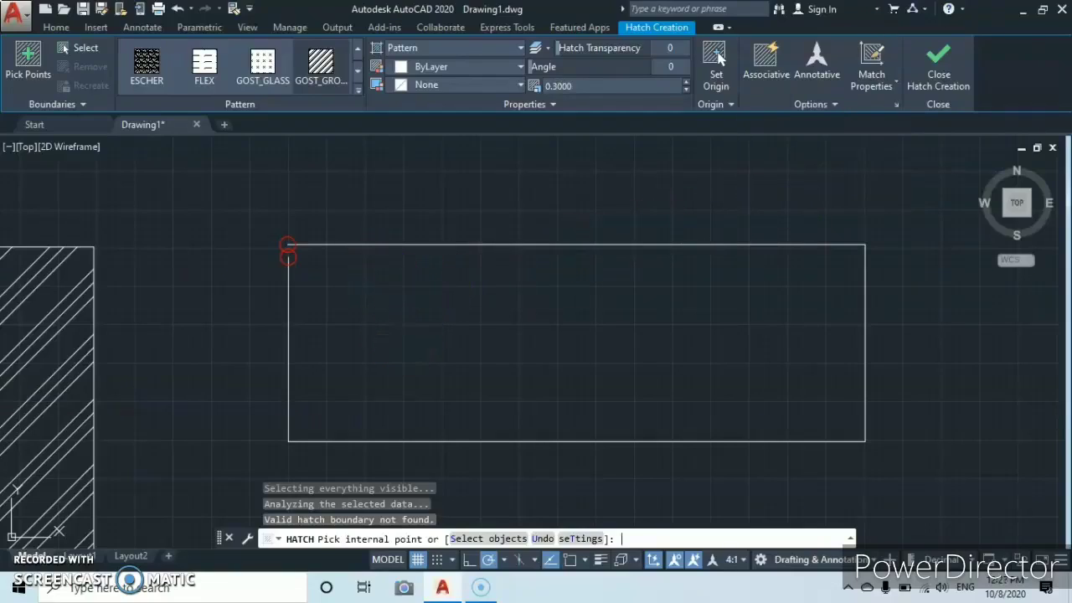
Clear the gap markers, restart Hatch and pick inside the open rectangle
key(Return)
click(451, 349)
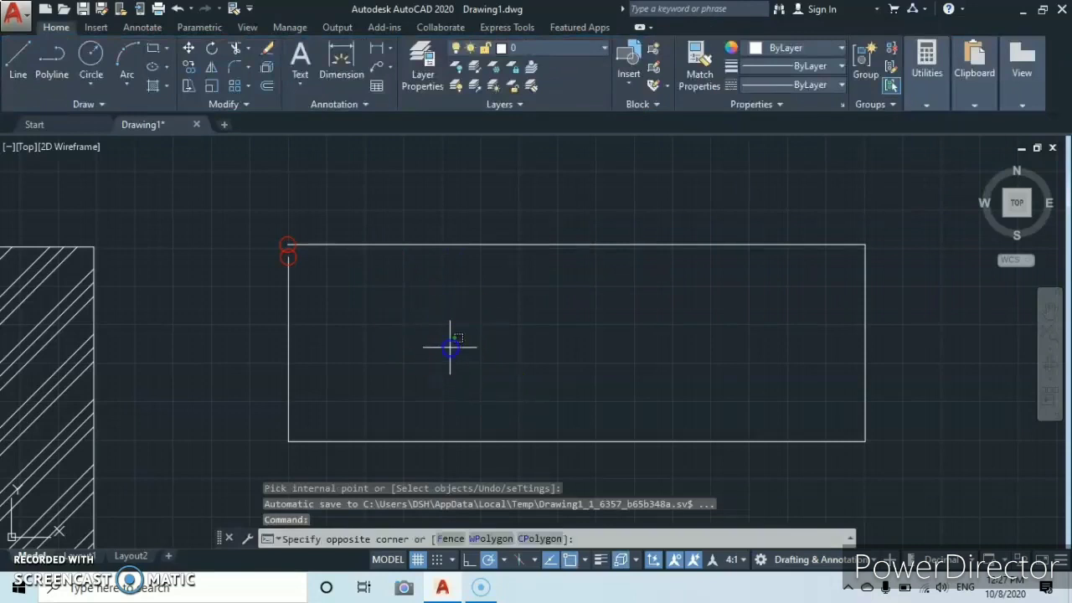
click(450, 322)
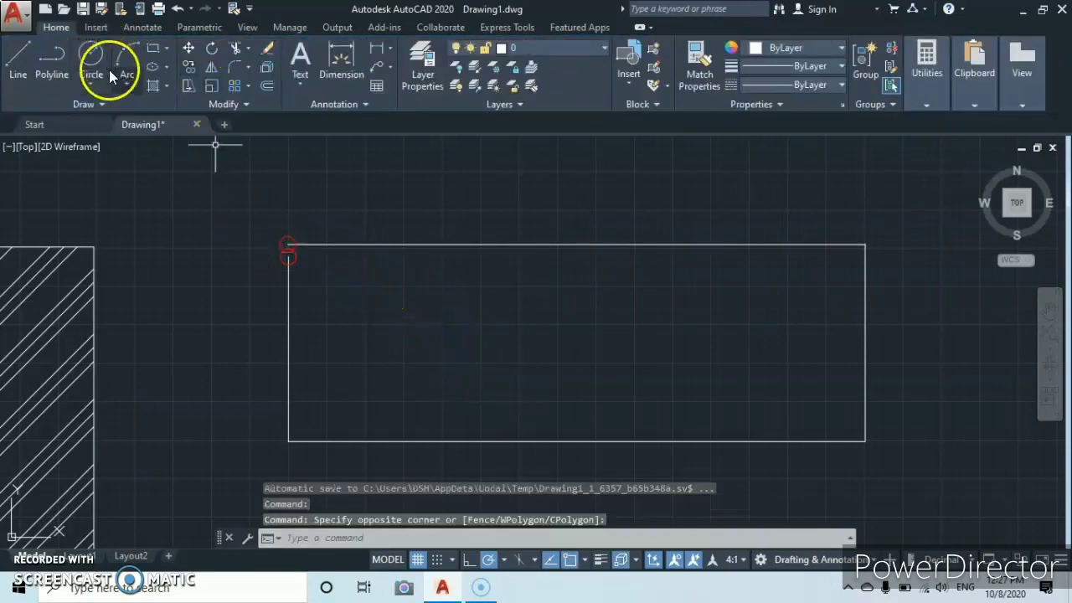
click(161, 89)
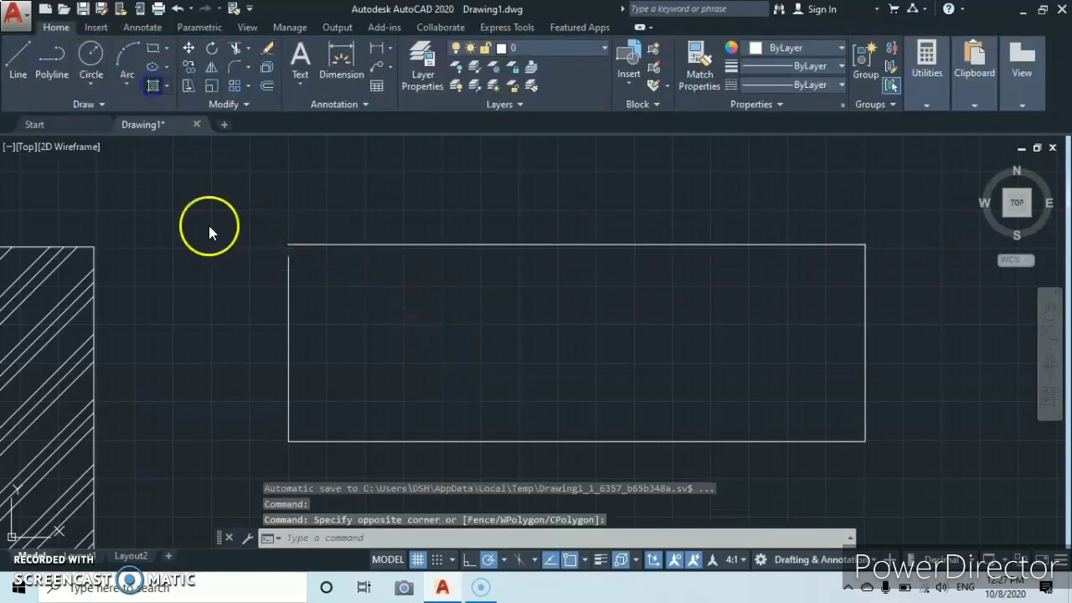
click(499, 325)
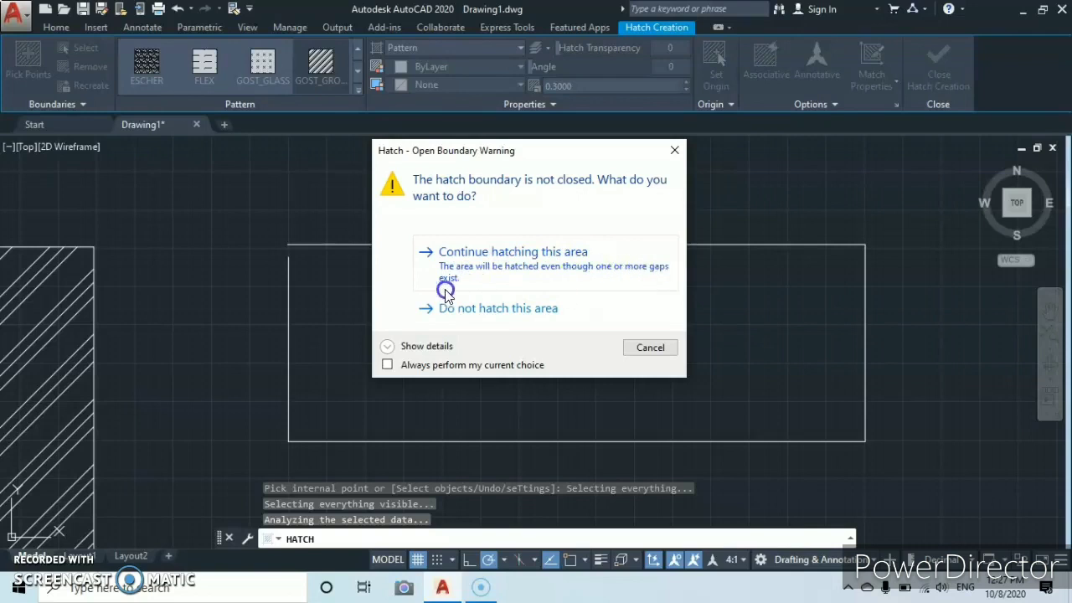
Continue hatching the open rectangle, filling it with diagonal lines despite the gap
click(500, 260)
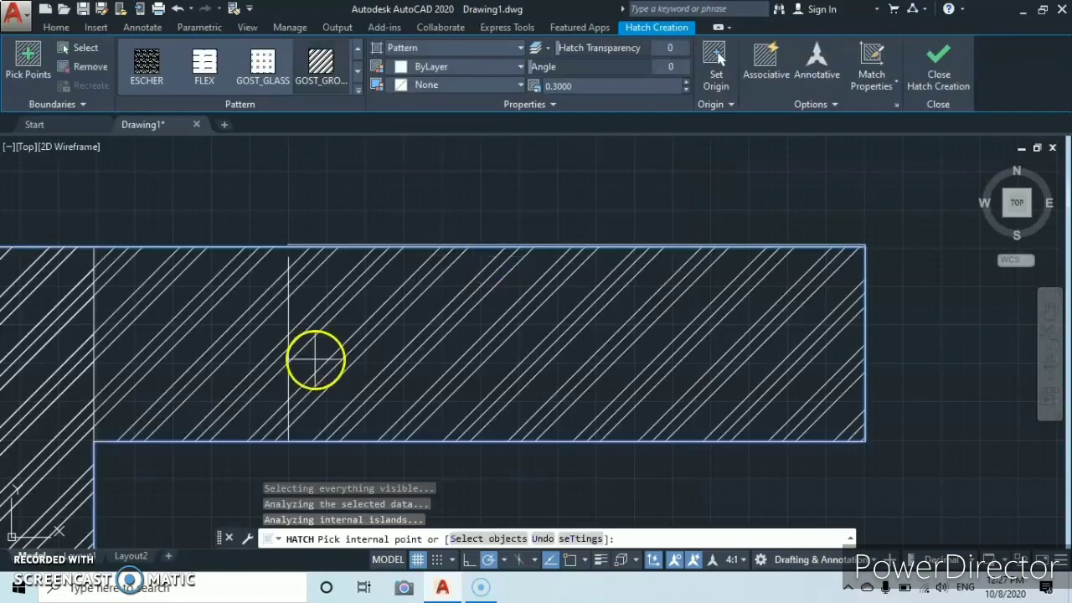
scroll(322, 365, down, 3)
scroll(665, 340, down, 5)
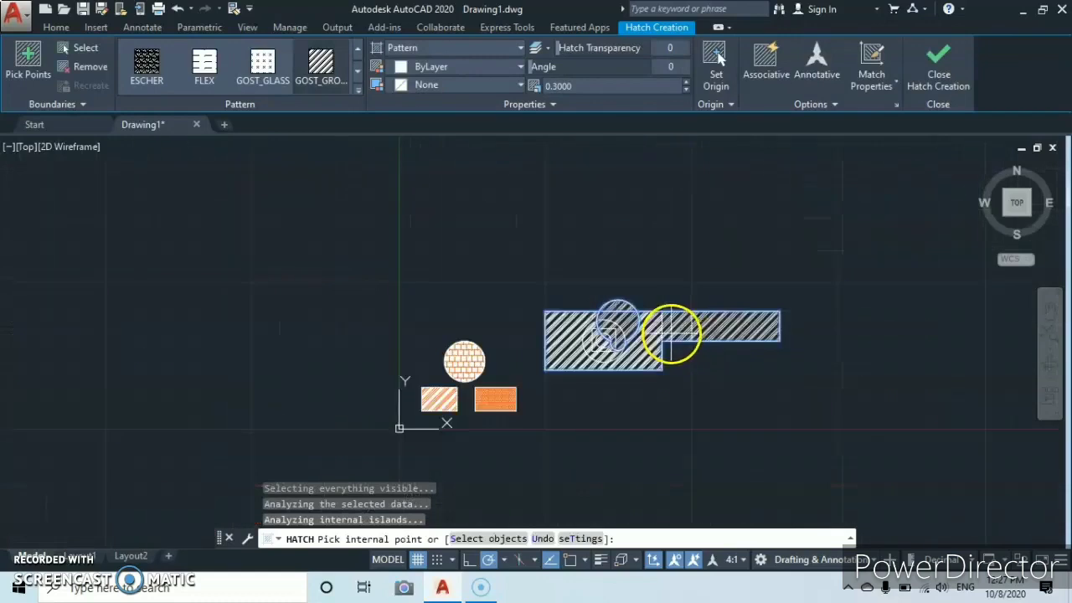
scroll(600, 352, up, 4)
mouse_move(600, 359)
middle_down()
mouse_move(541, 280)
mouse_move(556, 304)
mouse_move(540, 312)
middle_up()
scroll(581, 280, up, 2)
scroll(581, 282, down, 2)
scroll(556, 301, up, 2)
scroll(556, 301, down, 2)
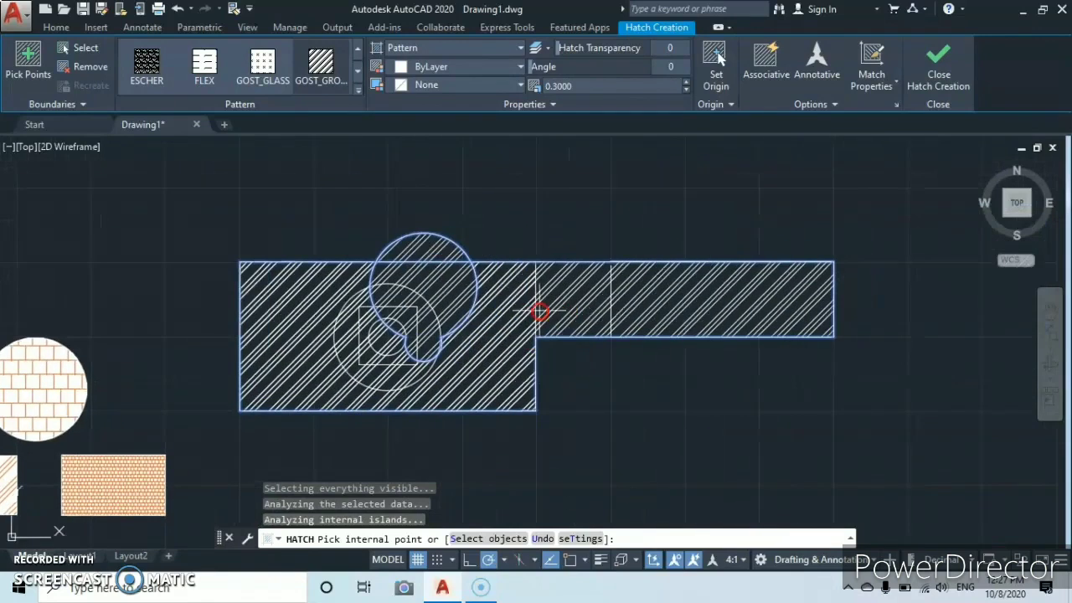
scroll(612, 307, up, 2)
scroll(605, 307, down, 4)
mouse_move(605, 307)
middle_down()
mouse_move(555, 327)
mouse_move(541, 350)
mouse_move(542, 303)
middle_up()
Zoom and pan around the newly hatched rectangle to inspect the fill at its corner gap
scroll(549, 322, up, 2)
scroll(545, 321, down, 1)
scroll(543, 302, down, 2)
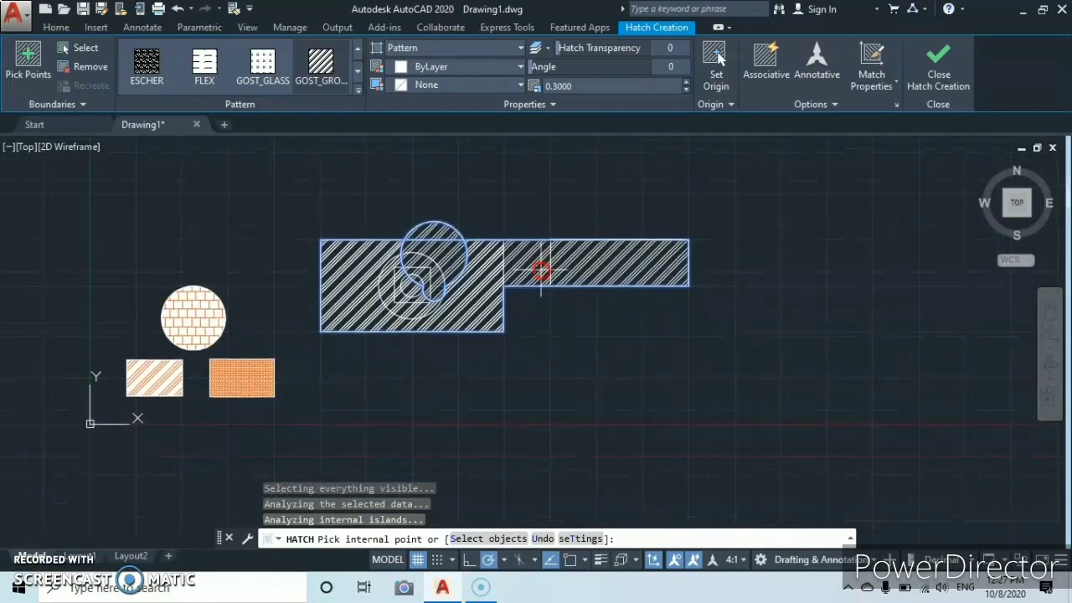
scroll(541, 309, up, 4)
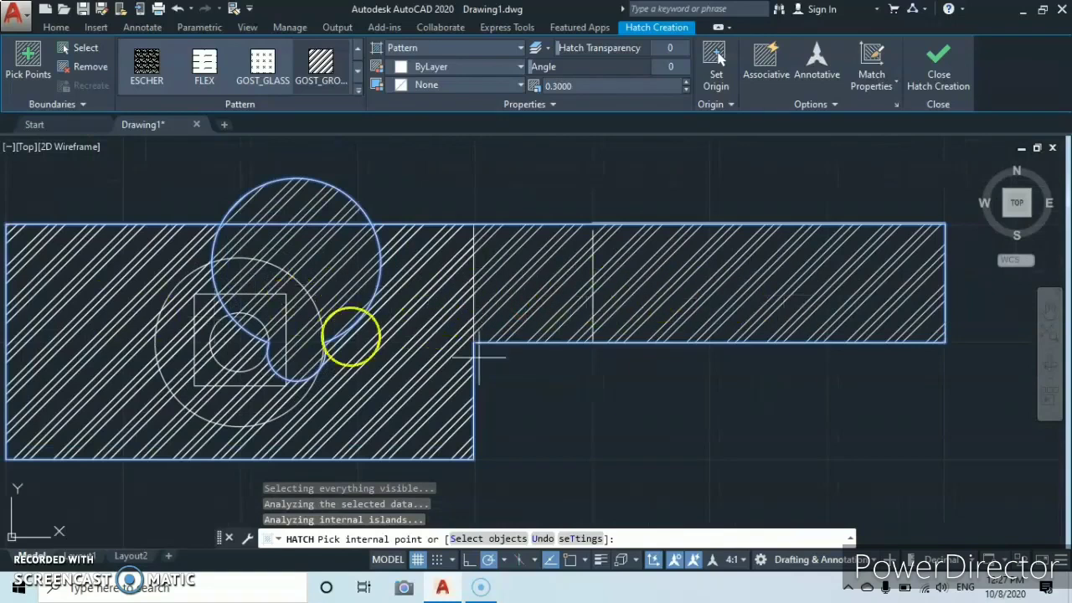
scroll(699, 284, down, 5)
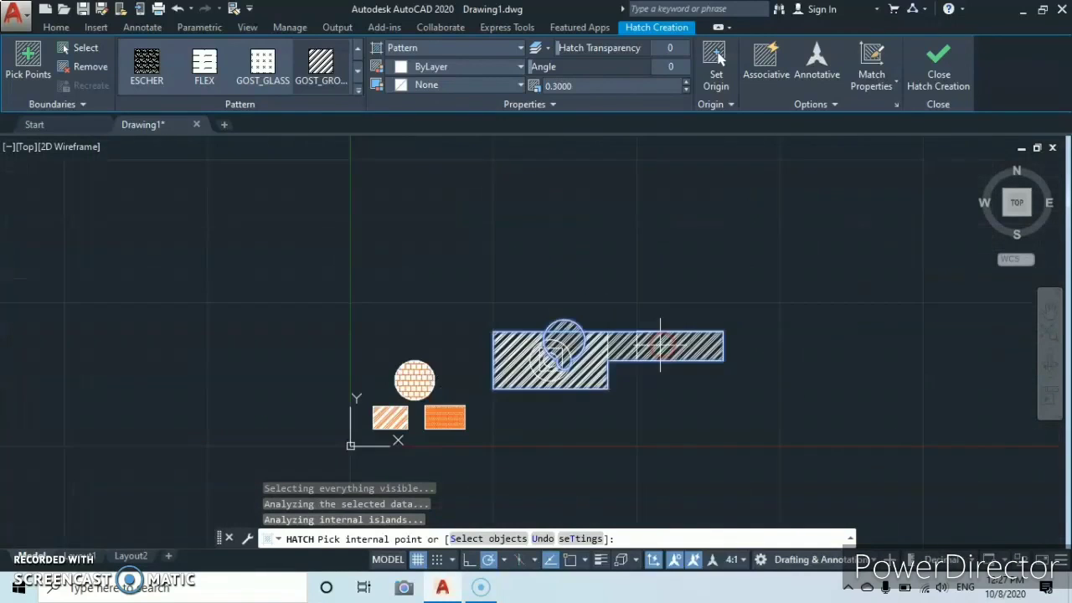
middle_drag(649, 351, 611, 305)
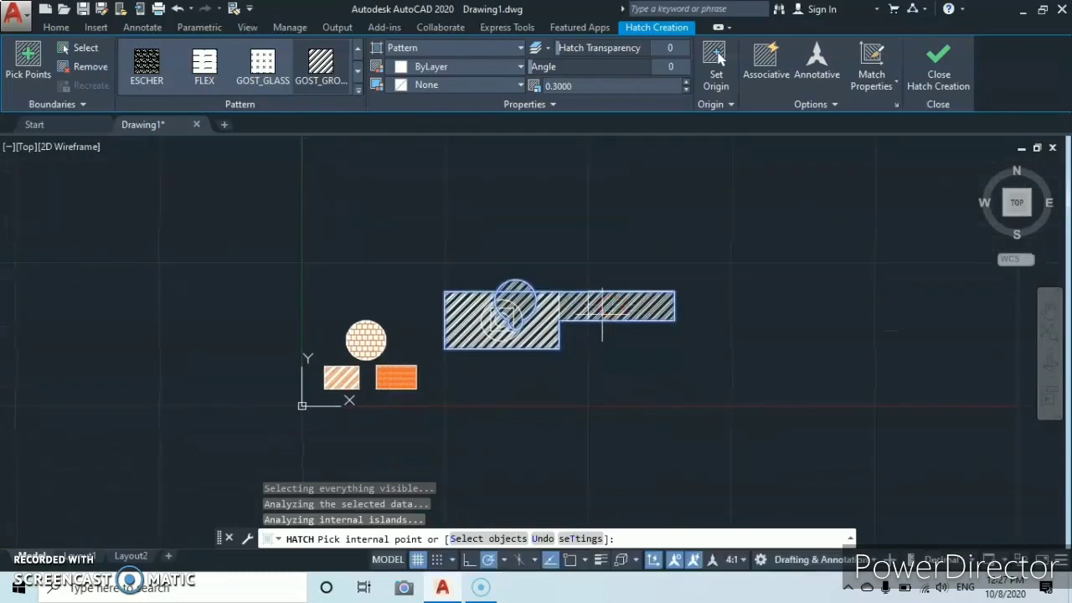
scroll(602, 297, up, 6)
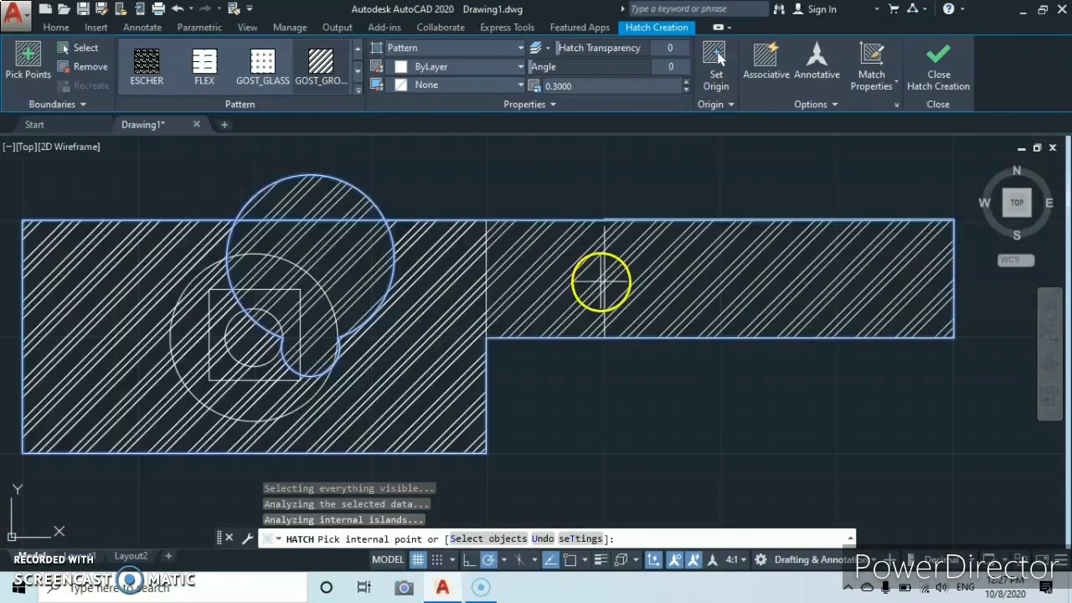
scroll(601, 282, down, 2)
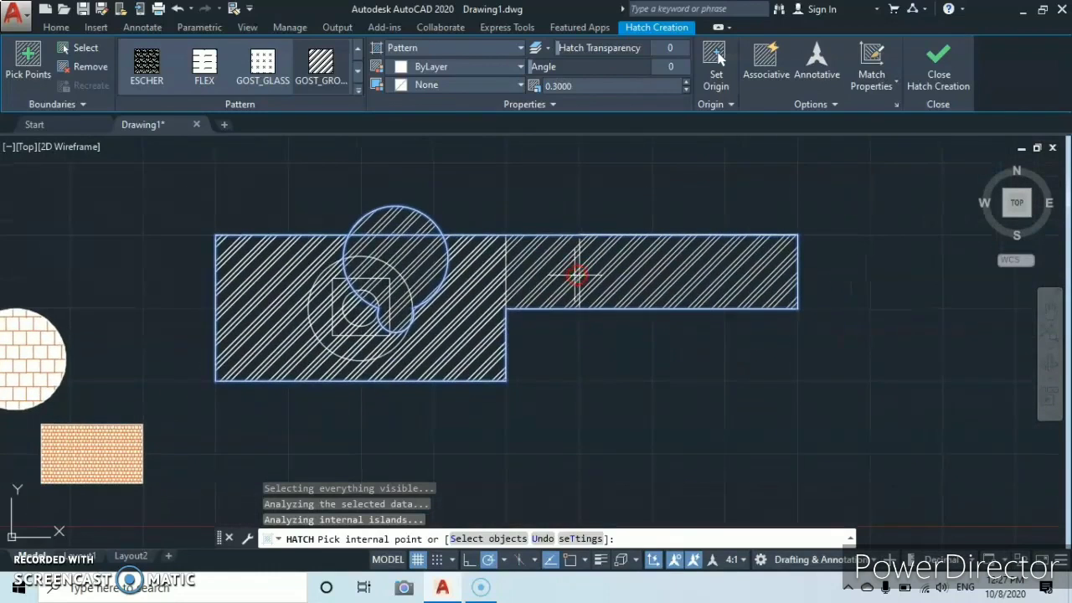
scroll(577, 275, up, 2)
scroll(562, 285, down, 2)
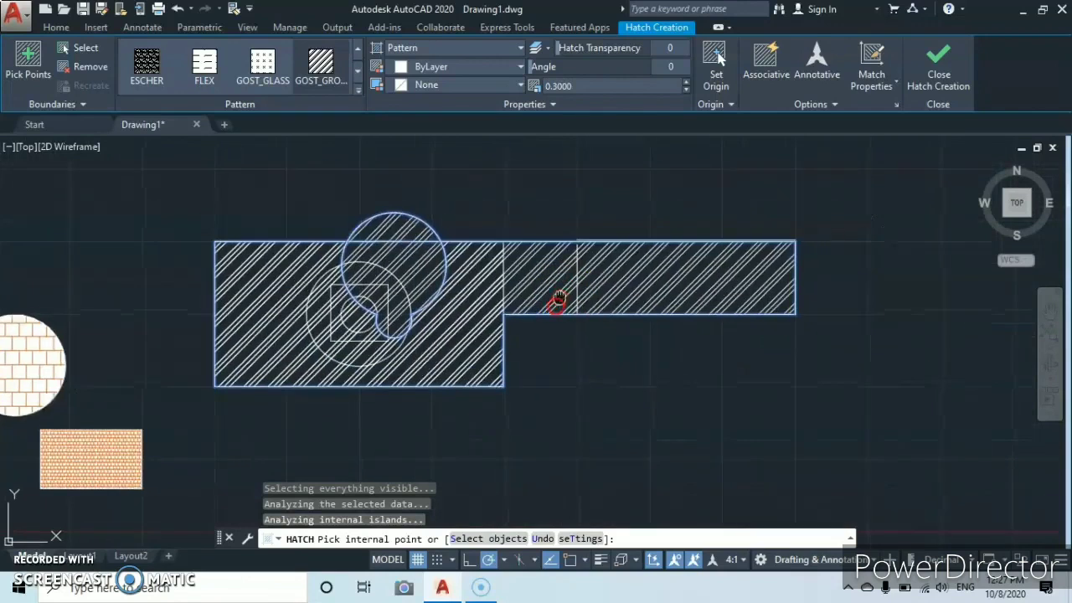
scroll(515, 310, up, 2)
scroll(517, 312, down, 2)
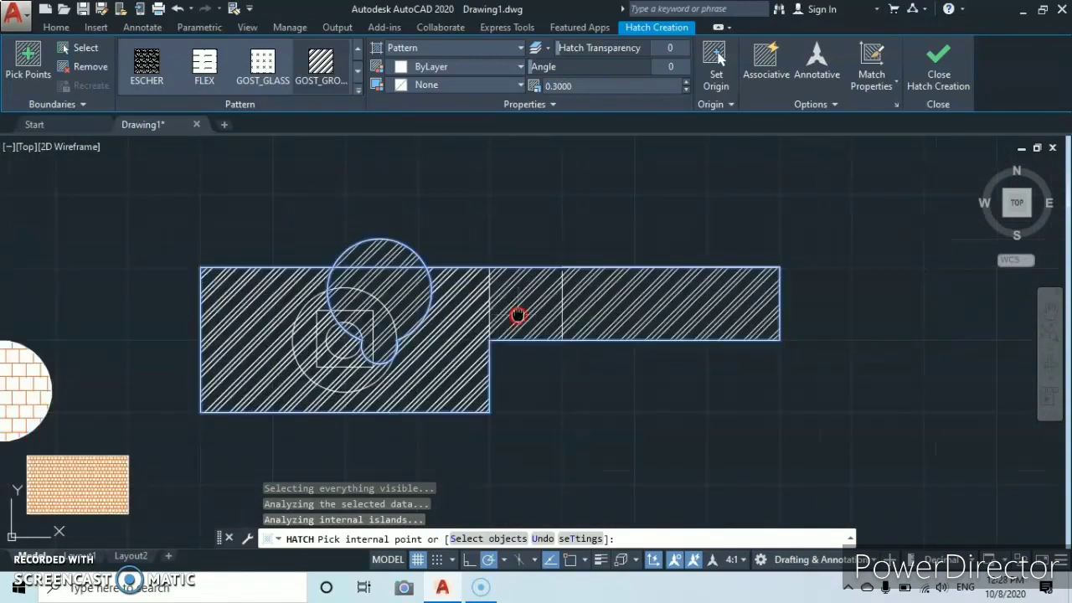
middle_drag(517, 313, 531, 276)
click(597, 274)
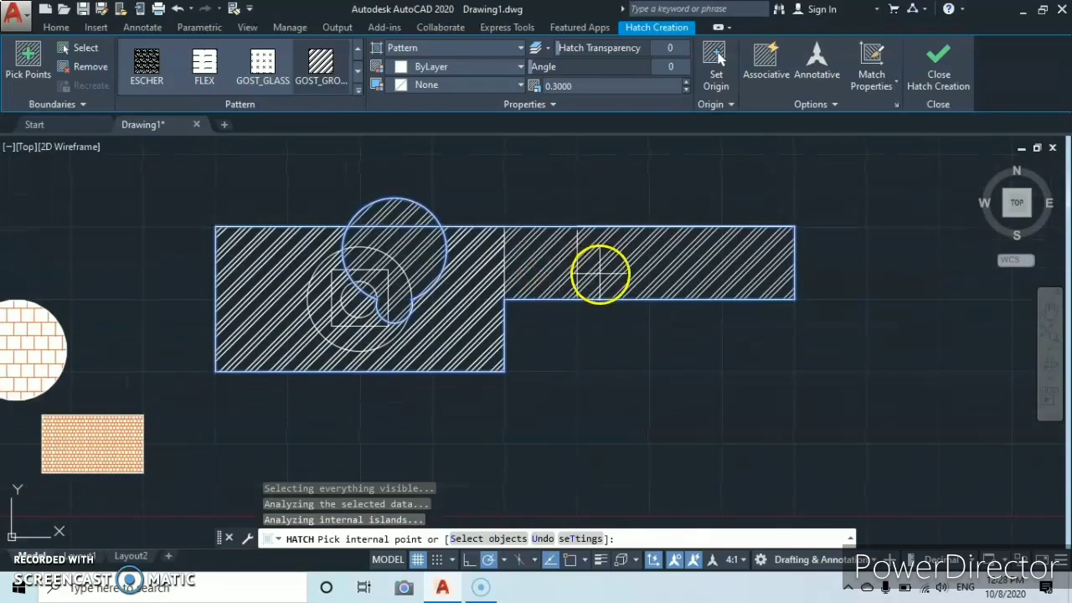
middle_drag(597, 274, 558, 286)
scroll(559, 285, up, 2)
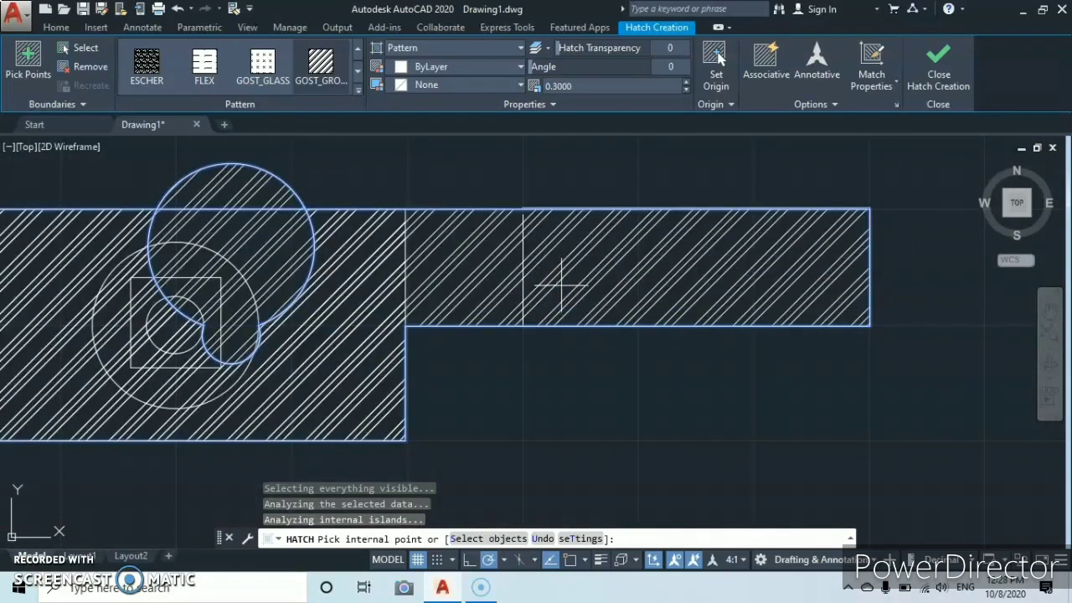
scroll(562, 286, down, 2)
middle_drag(562, 286, 586, 330)
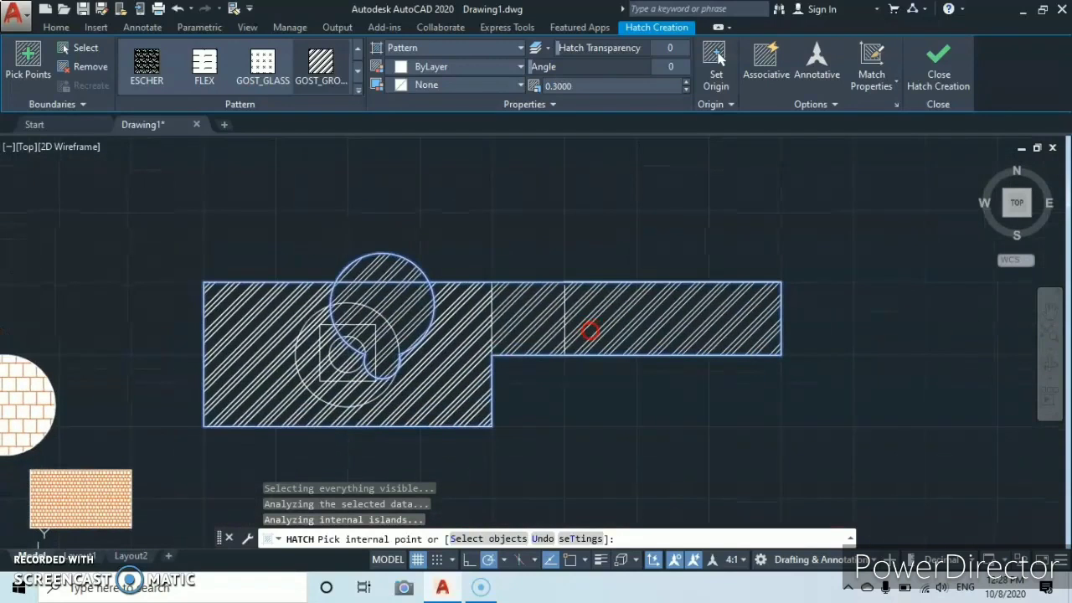
middle_drag(516, 334, 567, 282)
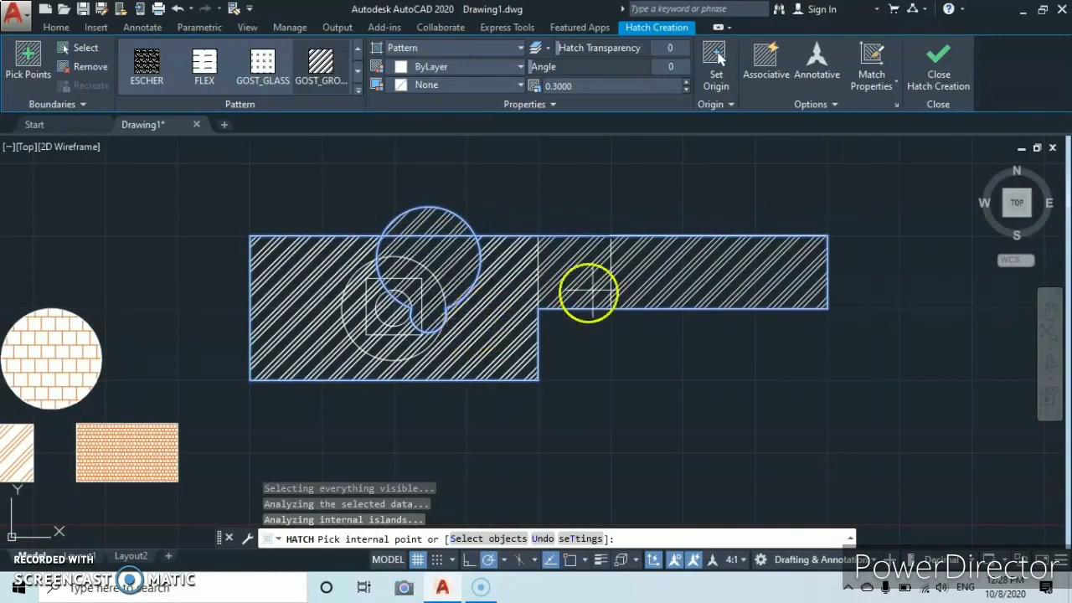
middle_drag(611, 266, 557, 309)
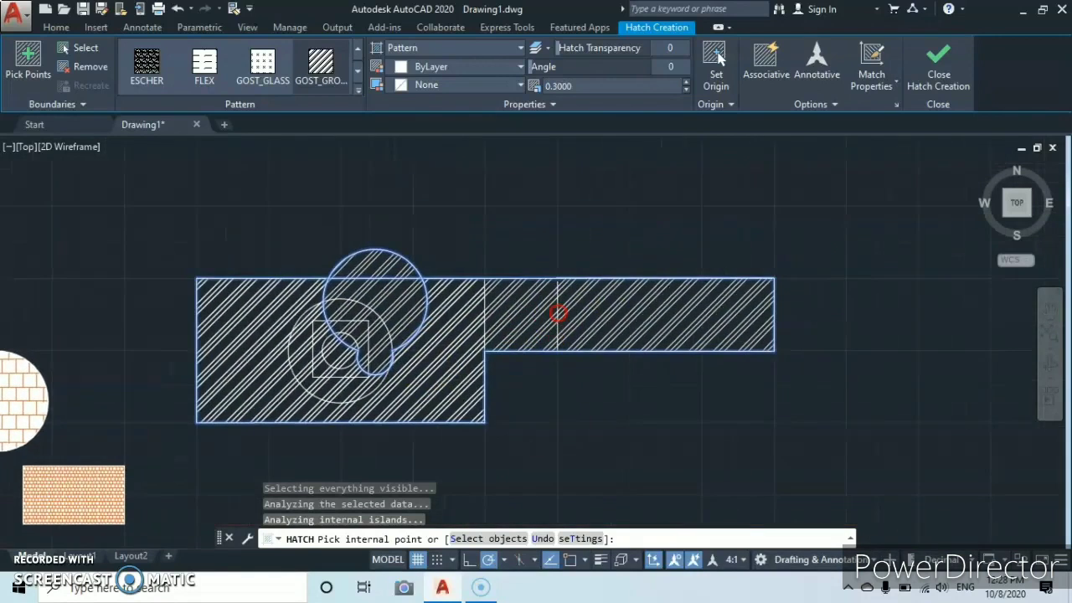